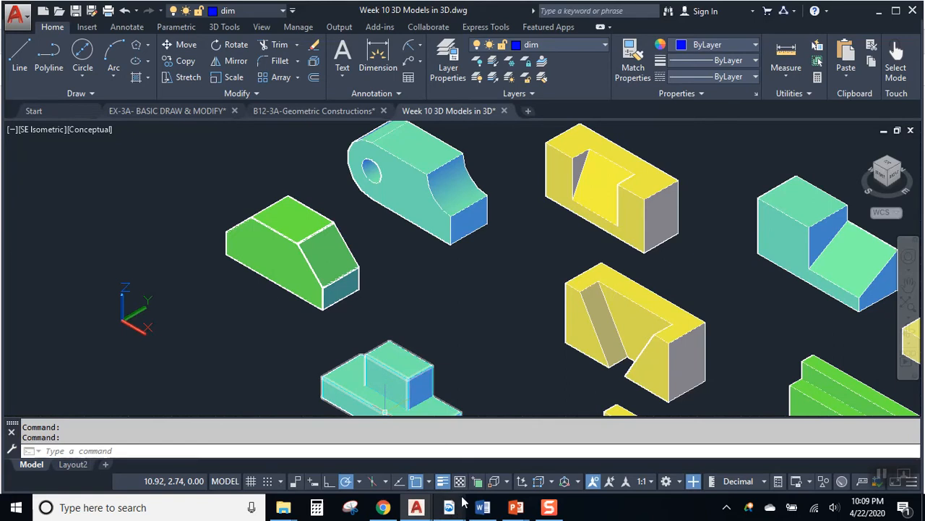
# Switch to the class pack PDF in Acrobat Reader and go back from the Week 11 page to the angle bracket exercise drawings
pyautogui.moveTo(449, 506)
pyautogui.click(506, 455)
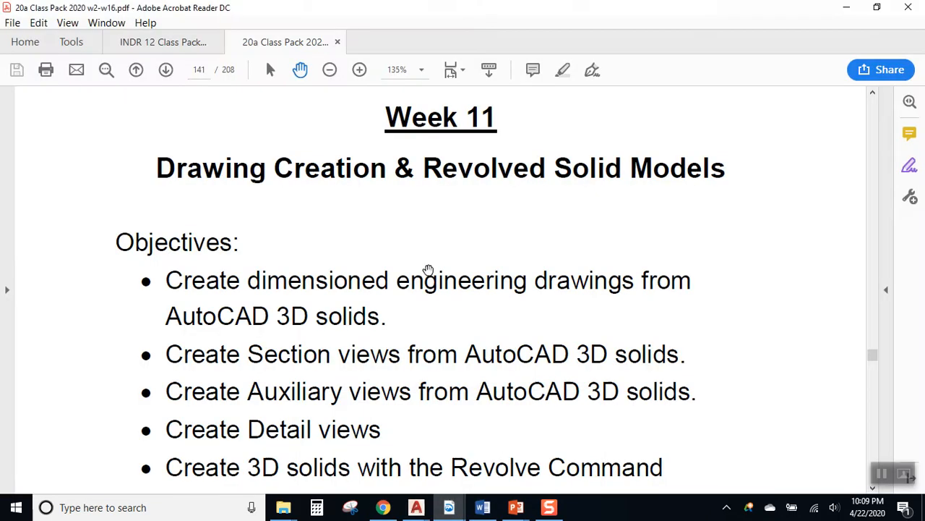
pyautogui.scroll(-1, 425, 273)
pyautogui.scroll(10, 434, 265)
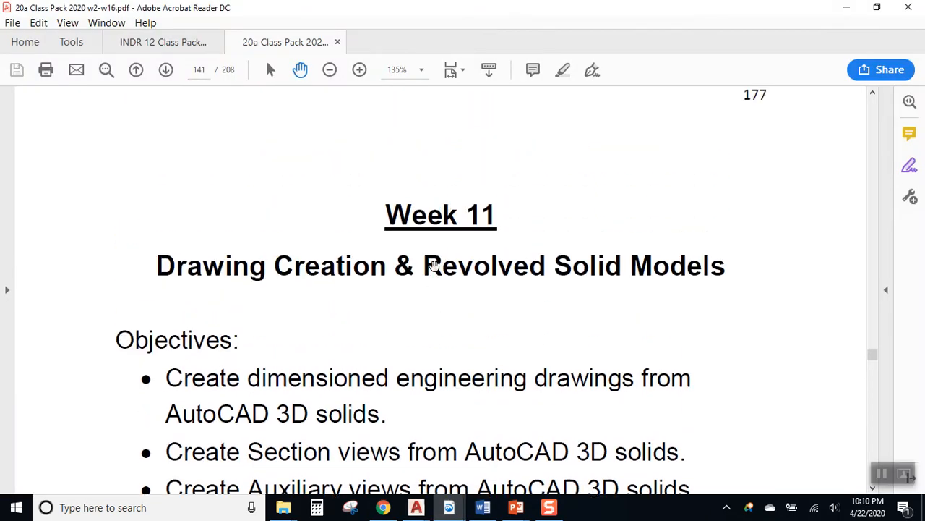
pyautogui.scroll(10, 434, 265)
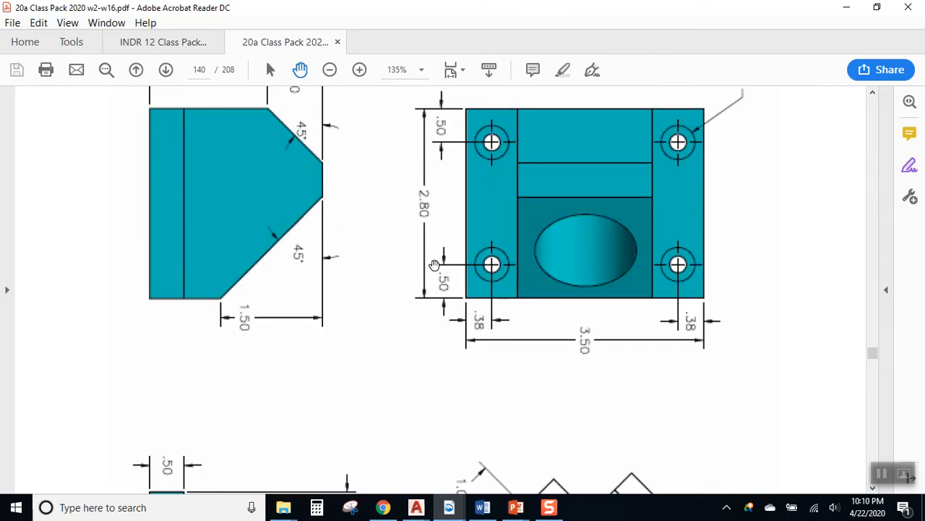
pyautogui.scroll(10, 433, 265)
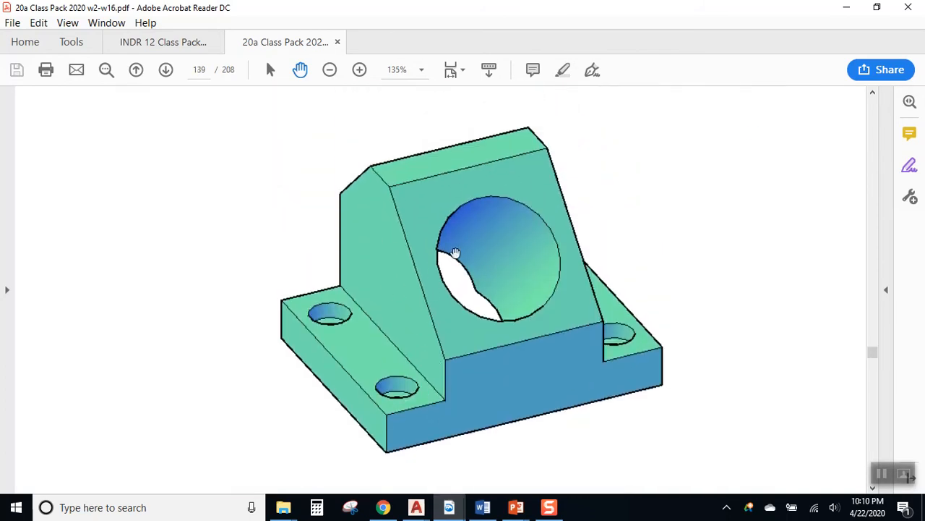
pyautogui.scroll(-10, 463, 289)
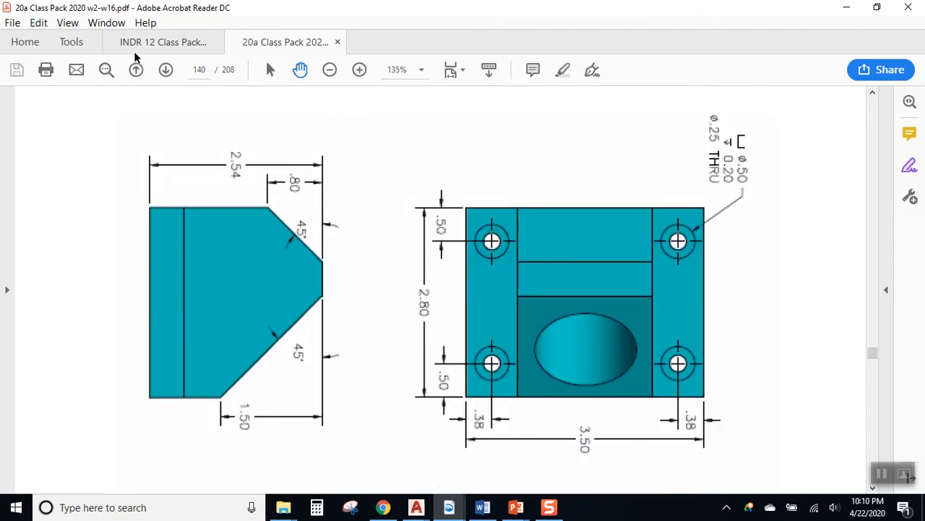
# Rotate the PDF page view counterclockwise and examine the angle bracket's dimensioned top, front, side and auxiliary views
pyautogui.click(76, 27)
pyautogui.moveTo(115, 43)
pyautogui.click(254, 62)
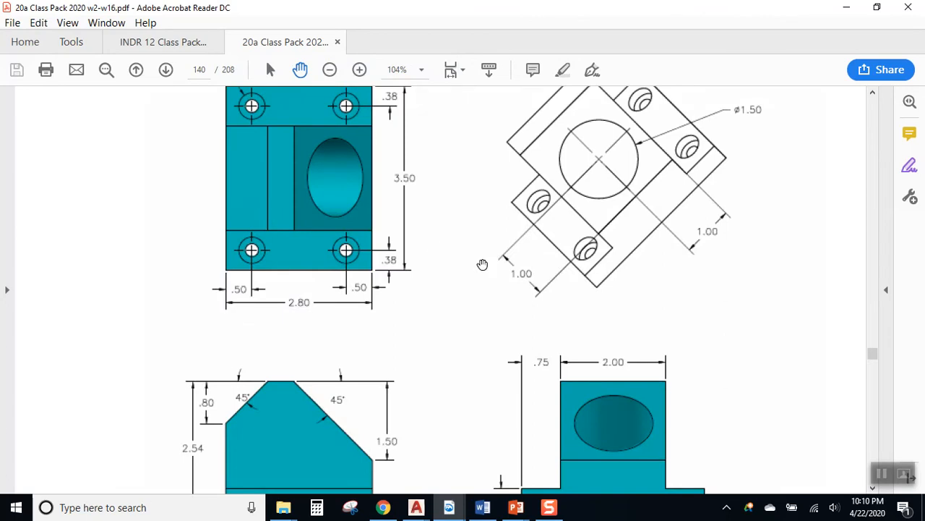
pyautogui.scroll(-2, 306, 310)
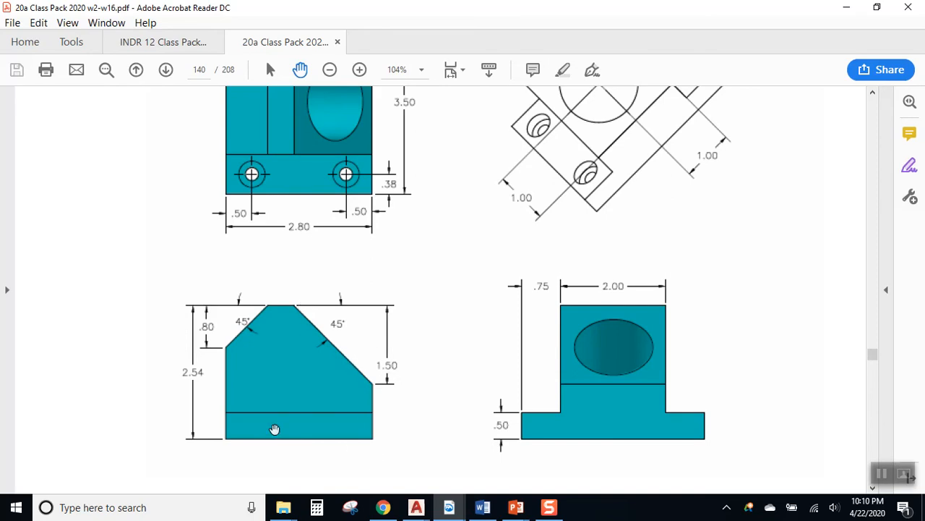
pyautogui.scroll(3, 550, 291)
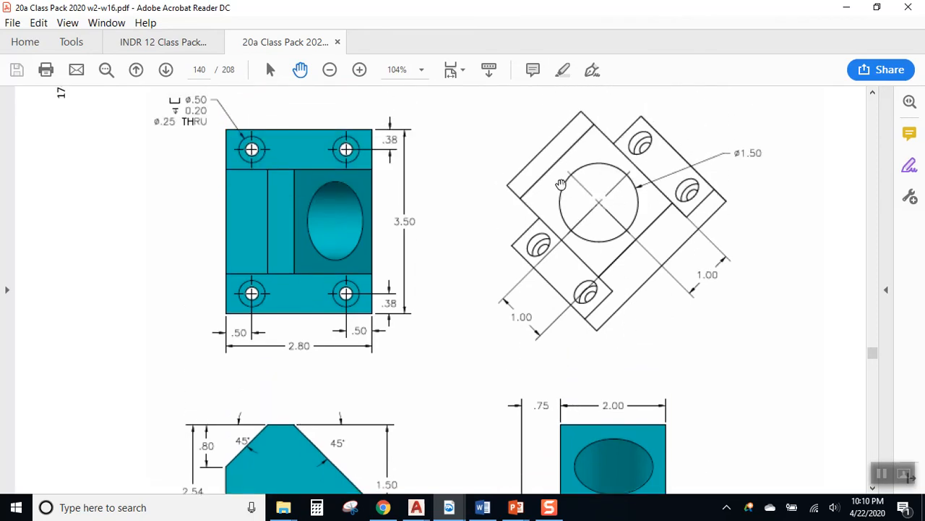
pyautogui.scroll(-3, 278, 293)
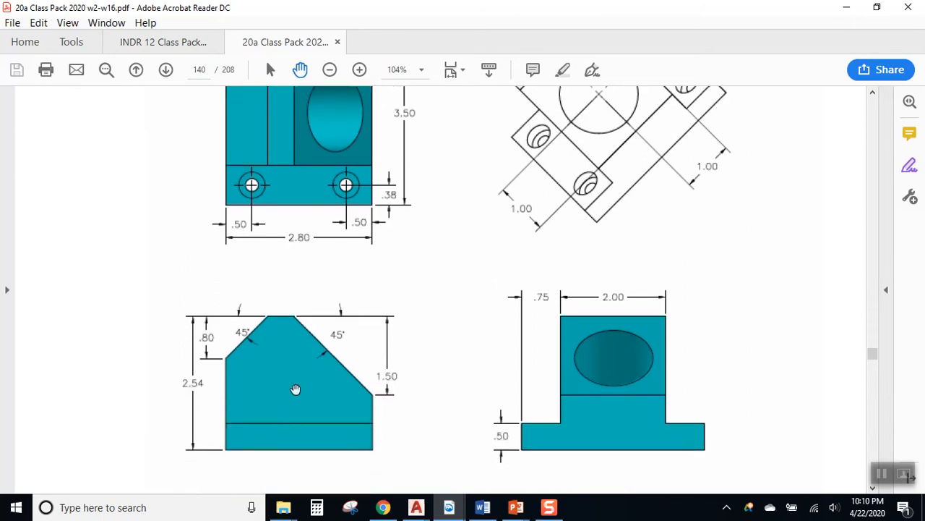
pyautogui.scroll(4, 364, 361)
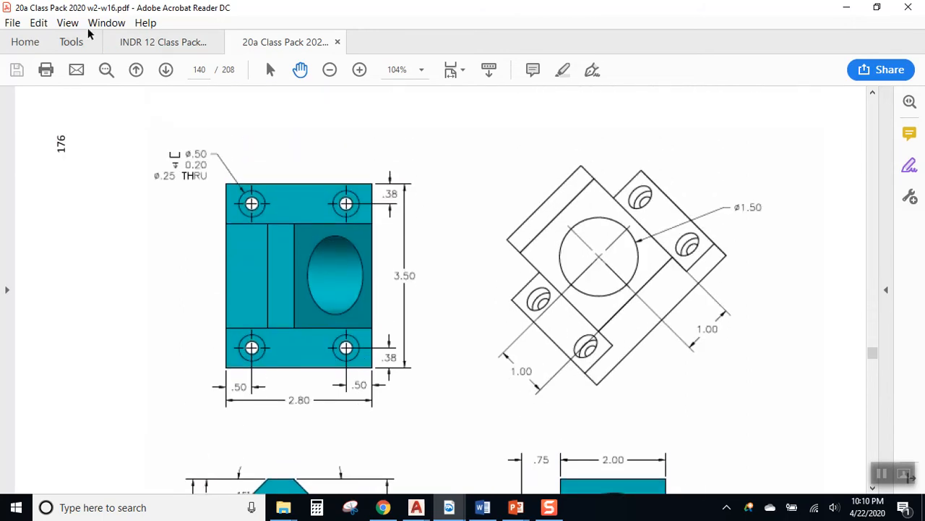
# Rotate the PDF page view clockwise back to its original orientation
pyautogui.click(68, 22)
pyautogui.moveTo(113, 44)
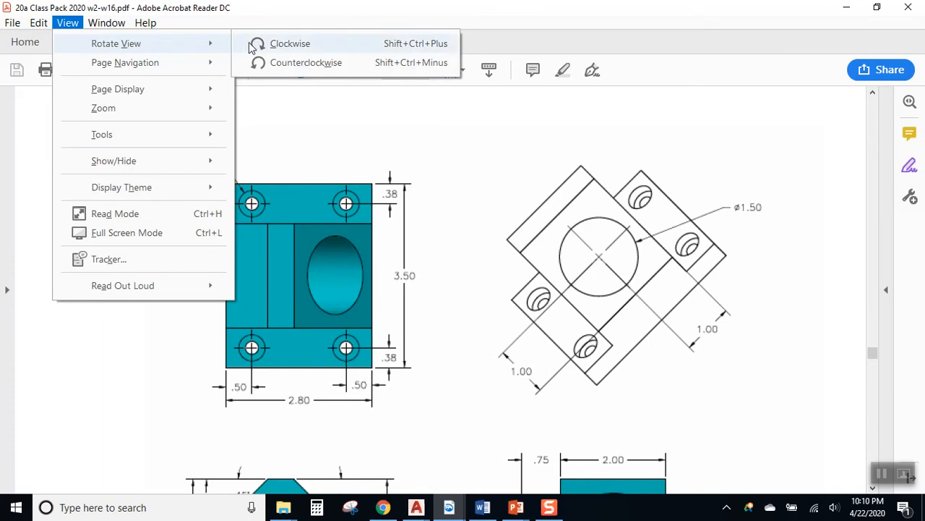
pyautogui.click(246, 46)
# Look through the class pack's Week 11 pages, and examine the Guide Block and Clamp Block dimensioned drawings
pyautogui.scroll(3, 378, 128)
pyautogui.keyDown('ctrl'); pyautogui.scroll(1, 464, 251); pyautogui.keyUp('ctrl')
pyautogui.scroll(8, 463, 253)
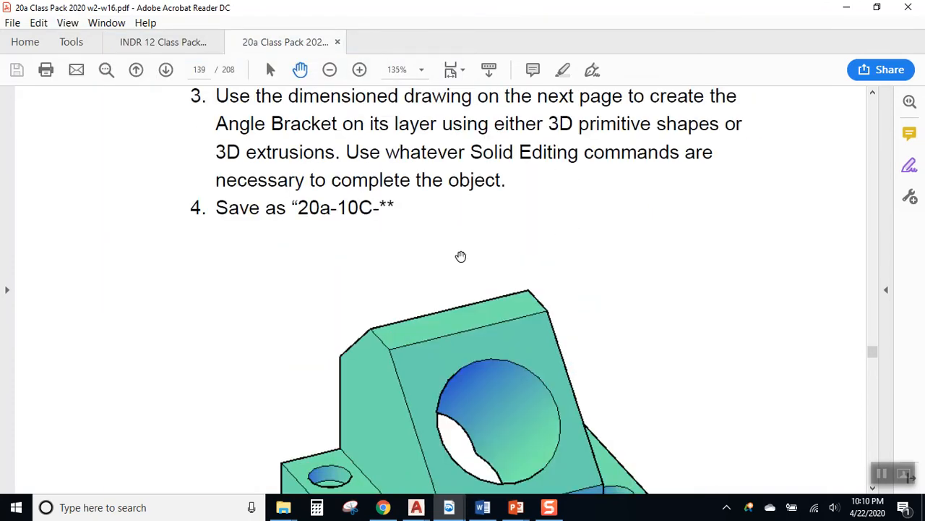
pyautogui.scroll(-15, 460, 256)
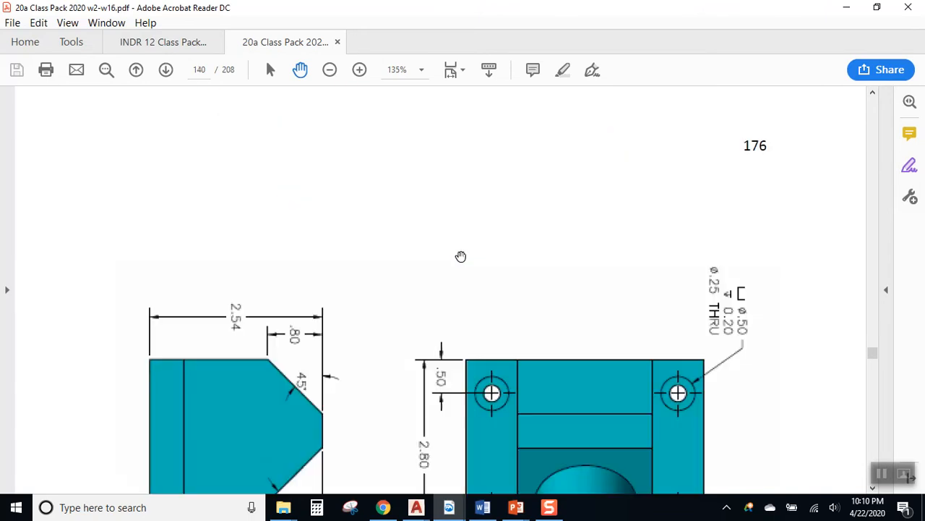
pyautogui.scroll(-15, 460, 255)
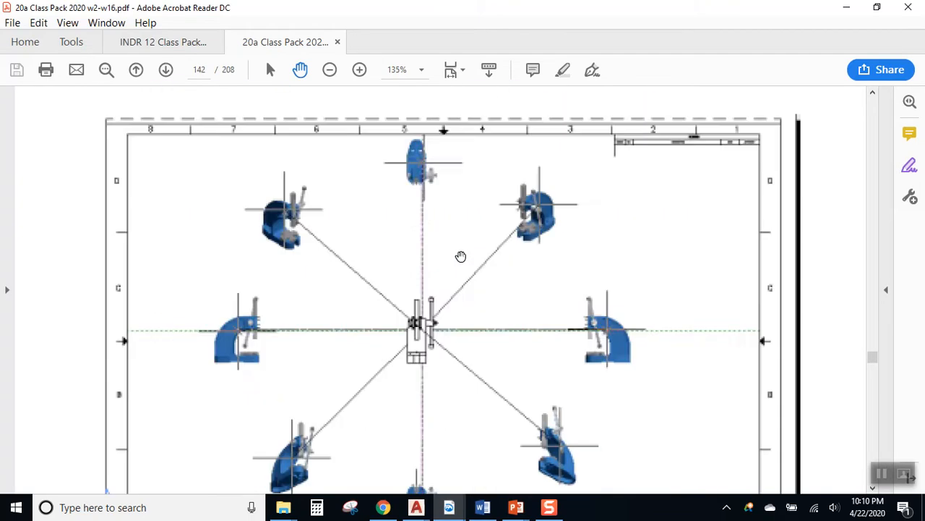
pyautogui.scroll(-15, 461, 256)
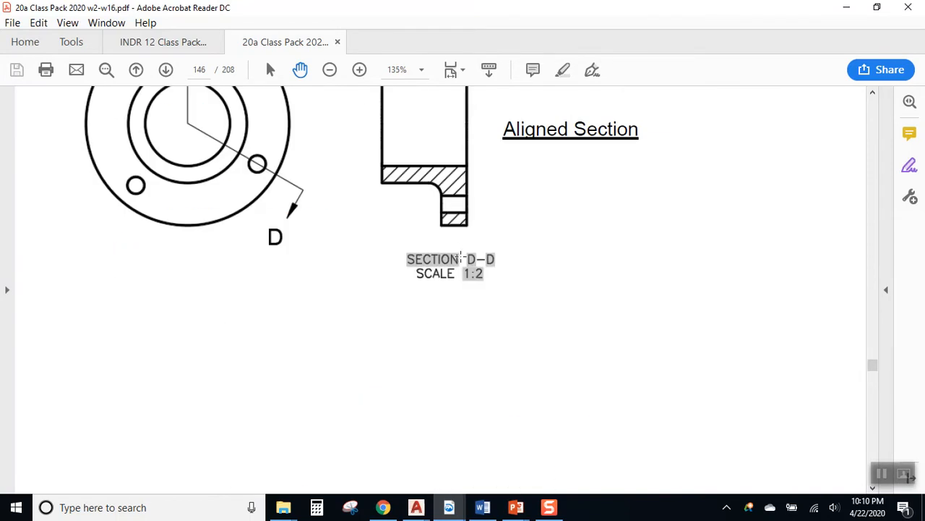
pyautogui.scroll(20, 461, 256)
pyautogui.scroll(20, 461, 256)
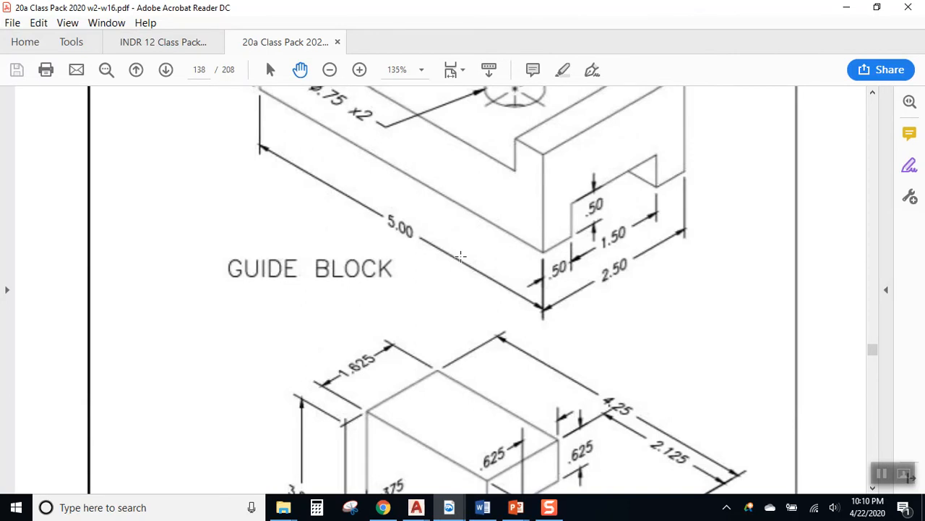
pyautogui.scroll(7, 460, 256)
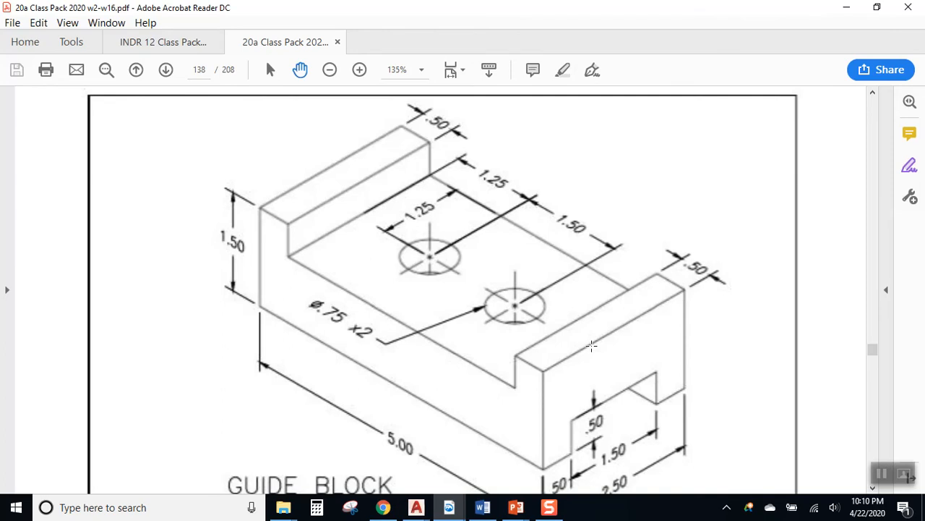
pyautogui.scroll(5, 591, 346)
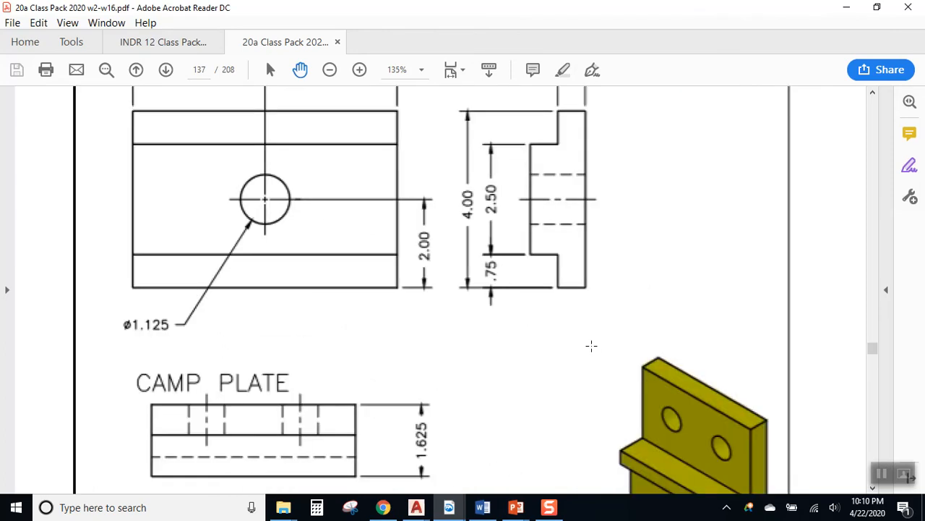
pyautogui.scroll(5, 607, 297)
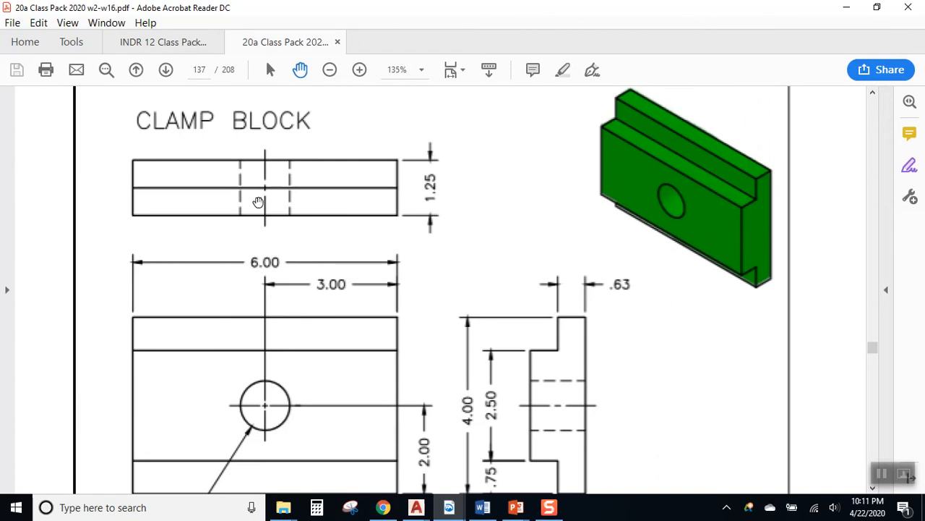
pyautogui.scroll(-1, 510, 399)
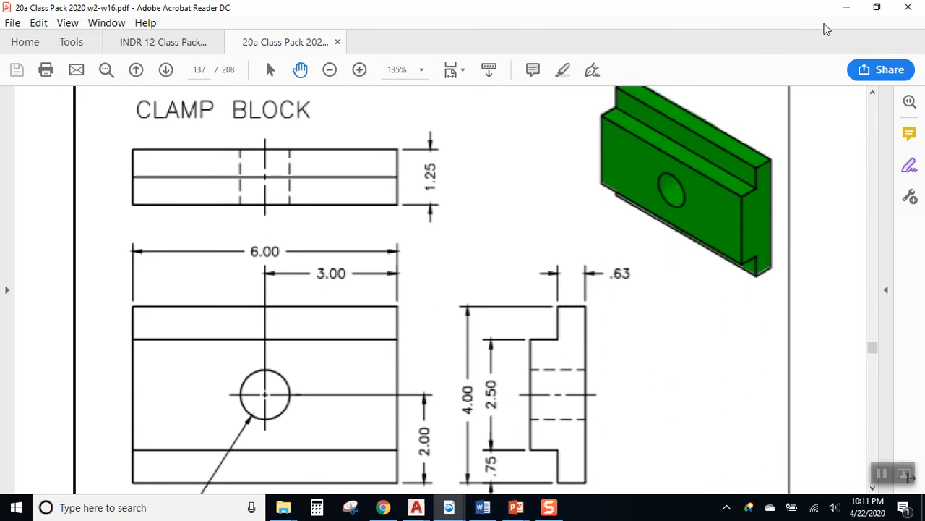
# Return to the Week 10 3D Models drawing in AutoCAD and switch from model space to Layout2
pyautogui.click(847, 8)
pyautogui.click(352, 217)
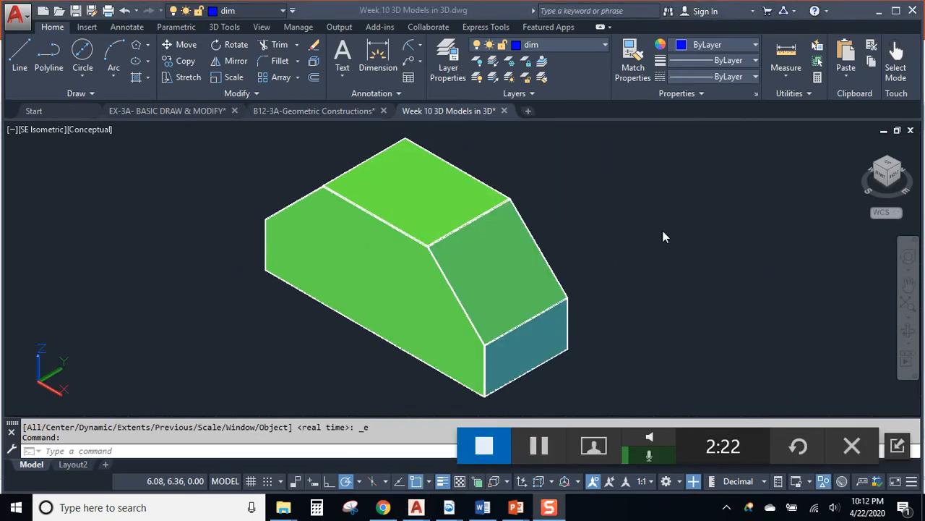
pyautogui.click(411, 259)
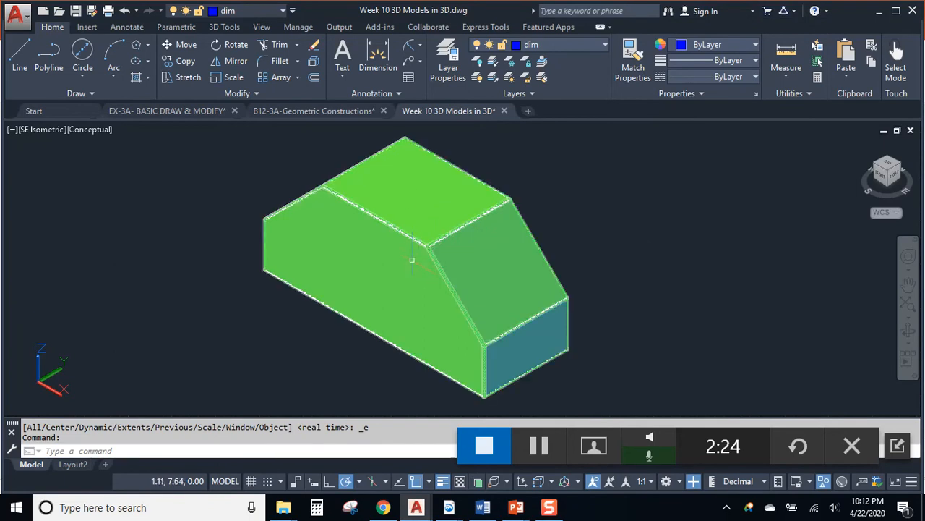
pyautogui.moveTo(391, 246)
pyautogui.mouseDown(button='middle')
pyautogui.moveTo(489, 253)
pyautogui.moveTo(395, 256)
pyautogui.mouseUp(button='middle')
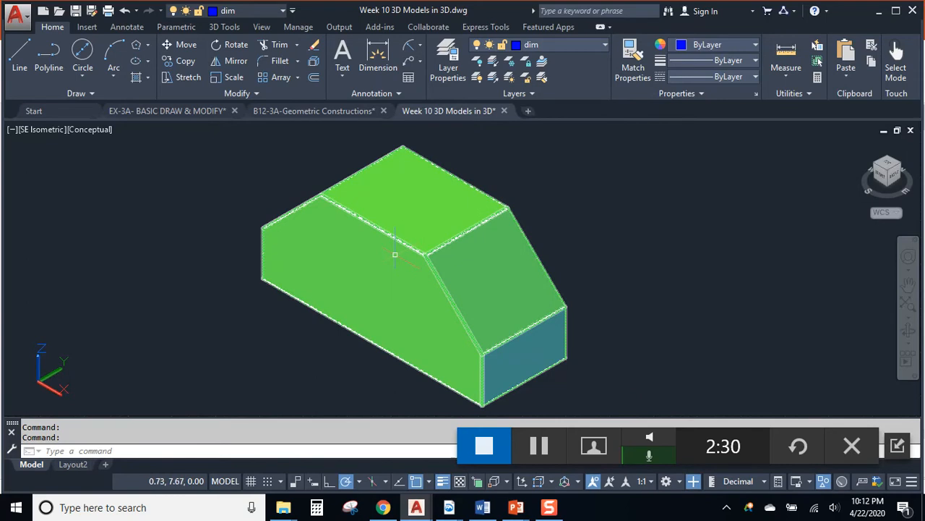
pyautogui.press('Escape')
pyautogui.click(72, 464)
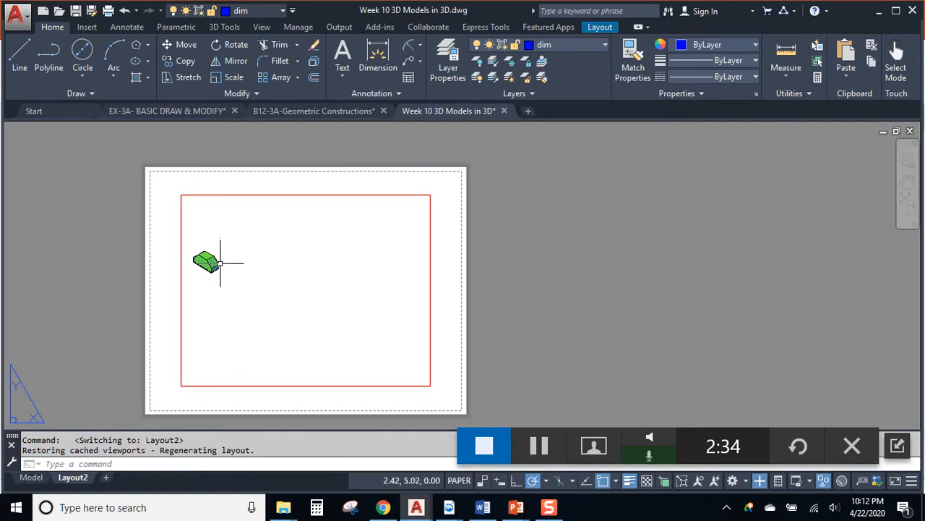
# Activate model space inside the layout viewport and return to paper space, doing both twice
pyautogui.doubleClick(251, 259)
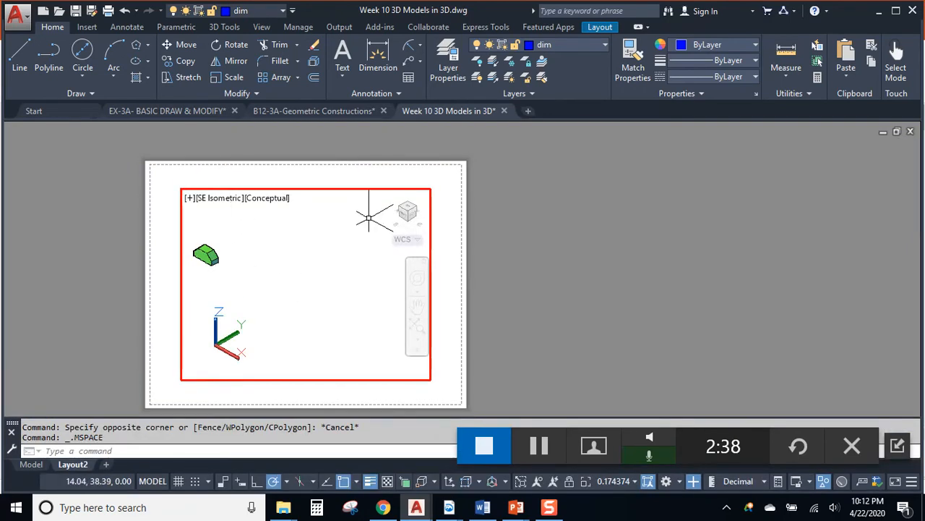
pyautogui.doubleClick(440, 221)
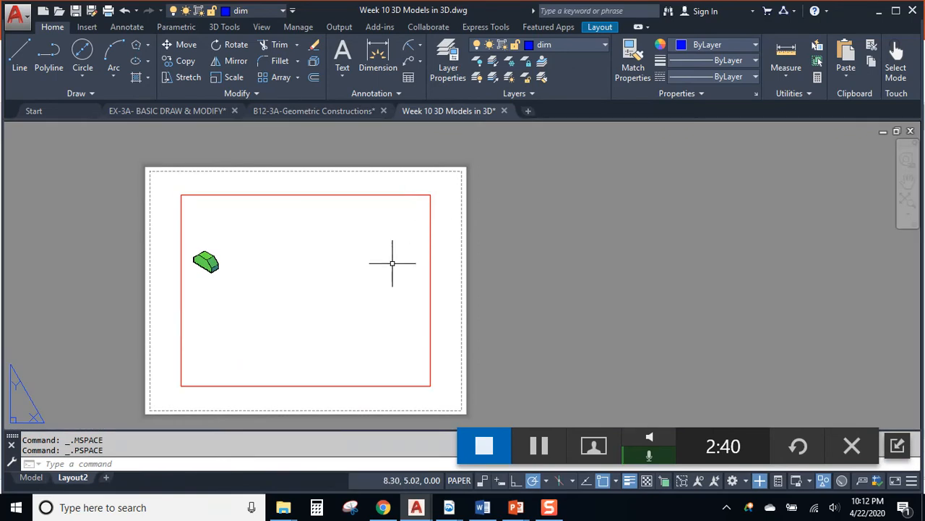
pyautogui.doubleClick(224, 259)
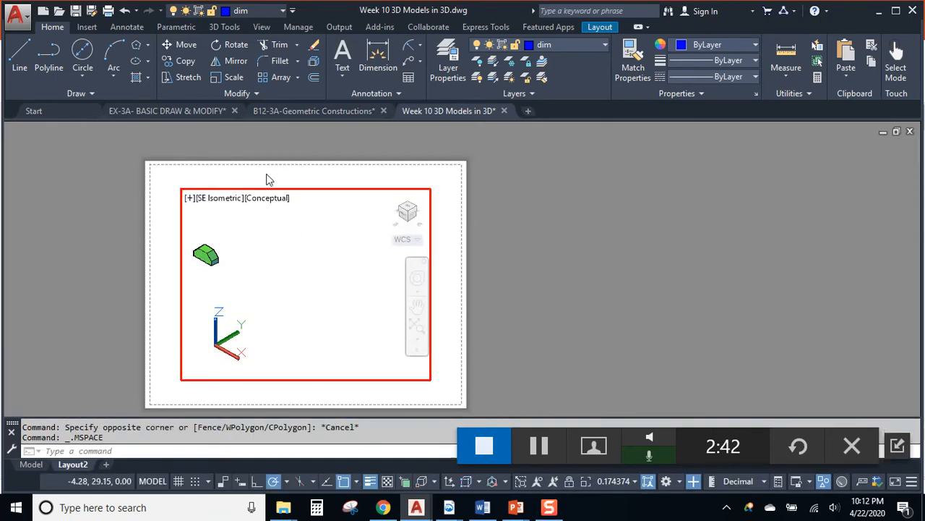
pyautogui.doubleClick(266, 179)
# Shrink the layout viewport to the lower-left quarter of the sheet by stretching its upper-right corner inward
pyautogui.click(314, 193)
pyautogui.click(299, 213)
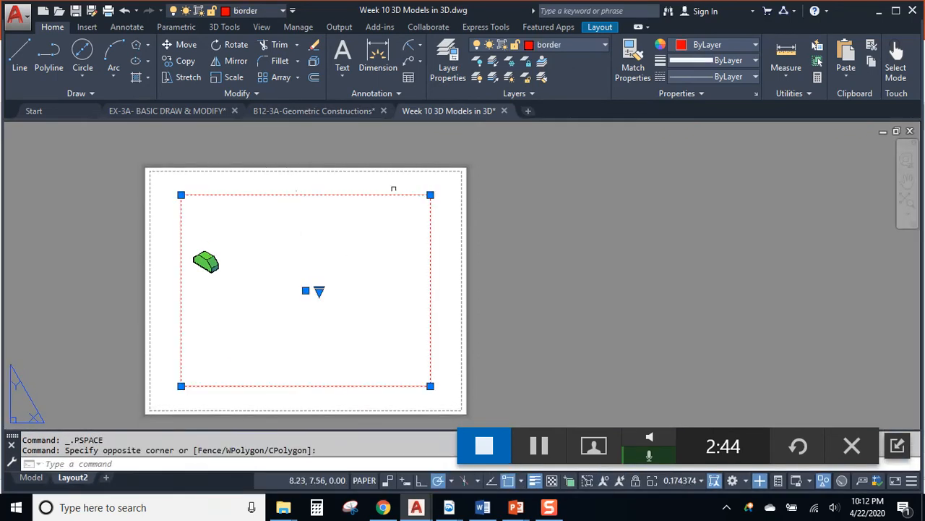
pyautogui.click(431, 194)
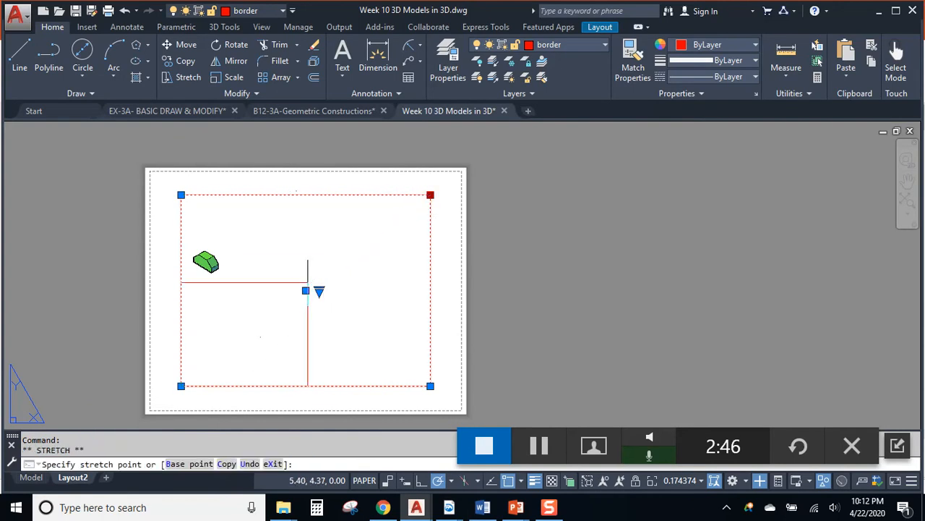
pyautogui.click(307, 282)
pyautogui.click(265, 313)
pyautogui.press('Escape')
# Zoom the green solid to its extents inside the viewport, orient it to the front view and return to paper space
pyautogui.doubleClick(264, 312)
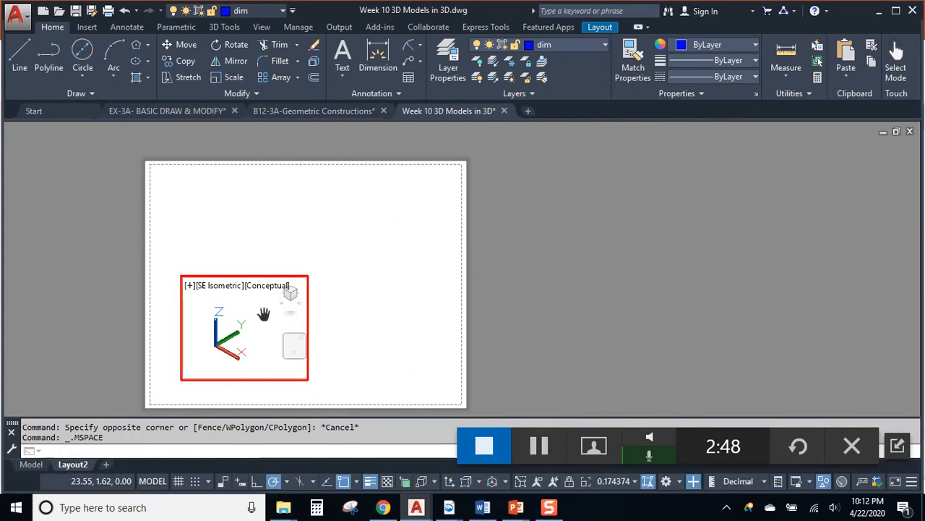
pyautogui.middleClick(293, 298)
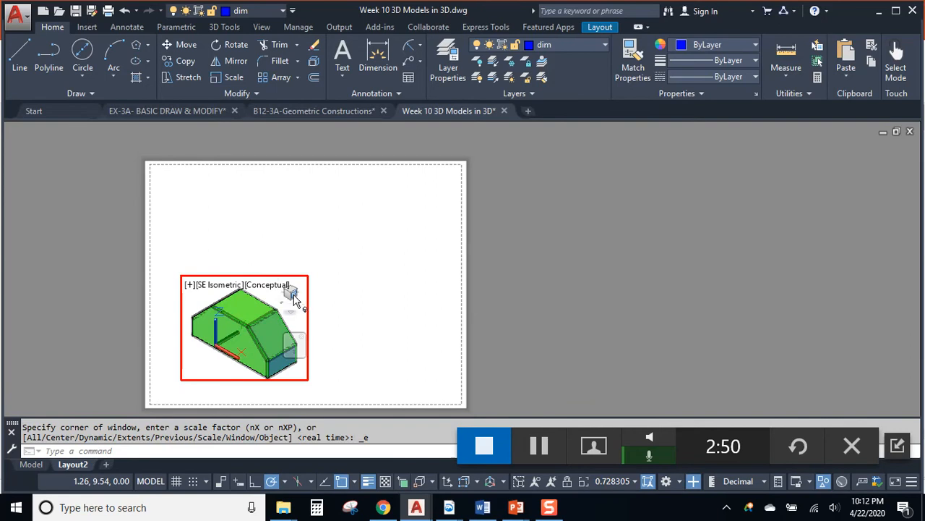
pyautogui.click(290, 298)
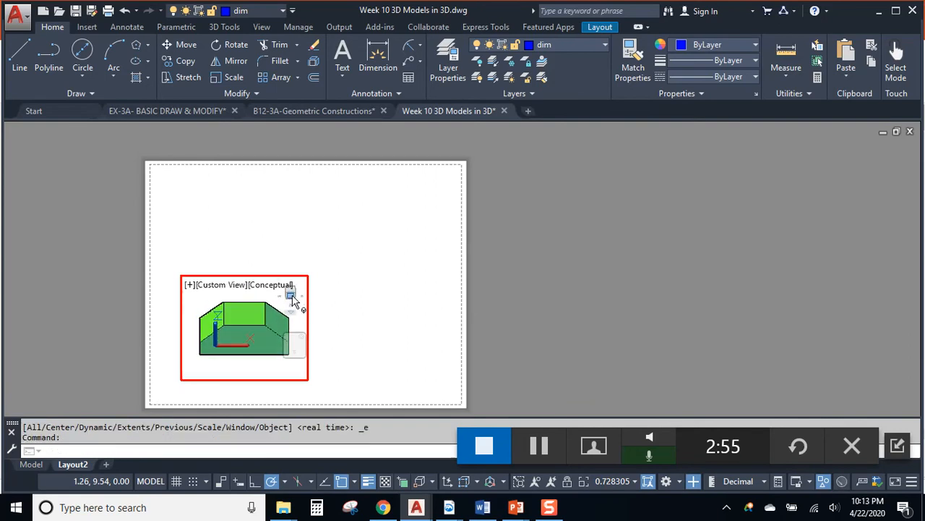
pyautogui.click(291, 293)
pyautogui.doubleClick(335, 276)
# Copy the front-view viewport to the upper-left, lower-right and upper-right quarters of the sheet
pyautogui.scroll(2, 252, 334)
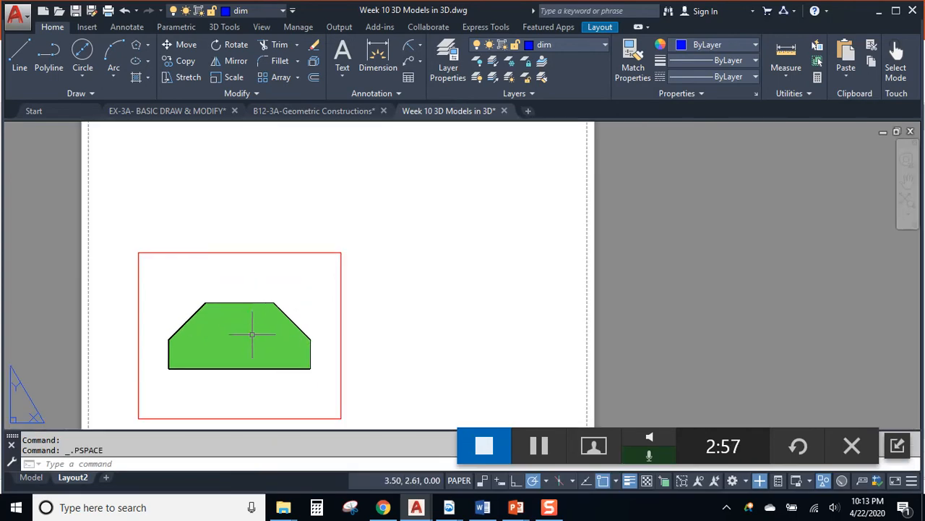
pyautogui.scroll(-2, 264, 327)
pyautogui.click(266, 283)
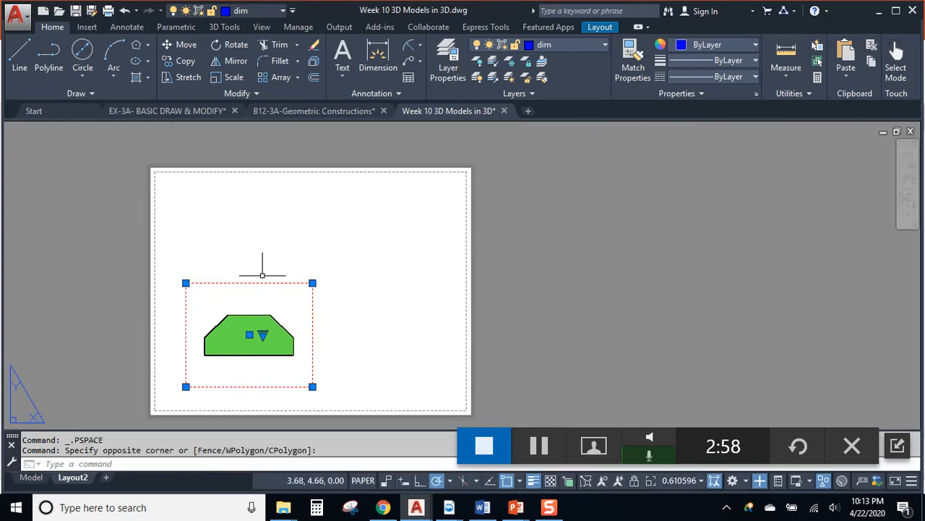
pyautogui.click(181, 60)
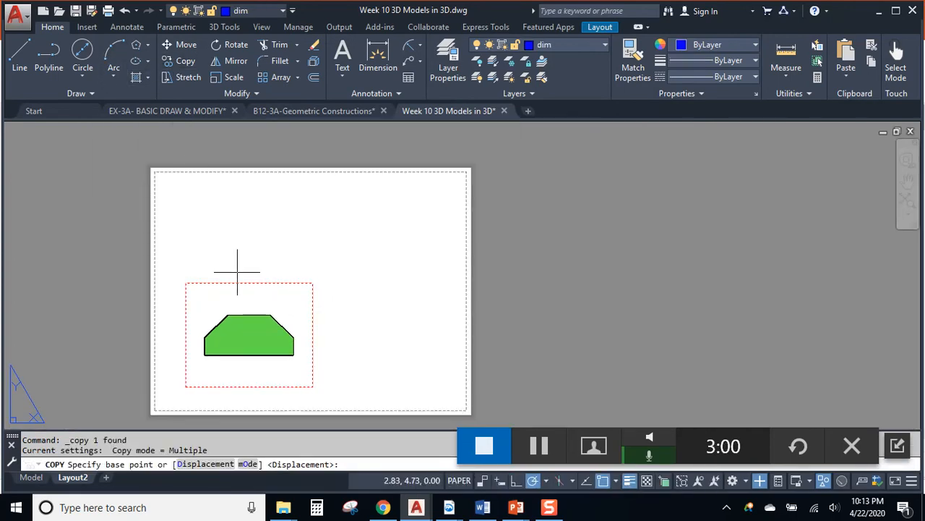
pyautogui.click(237, 268)
pyautogui.click(237, 168)
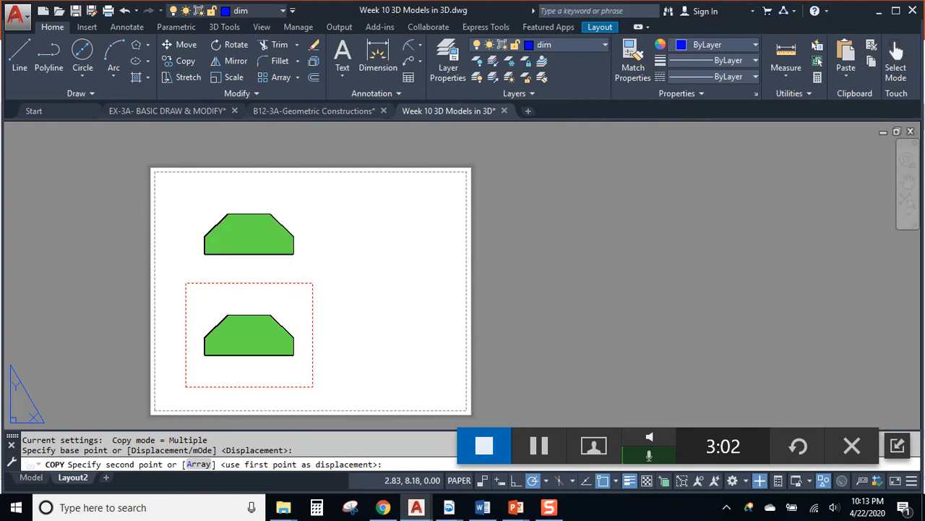
pyautogui.click(367, 269)
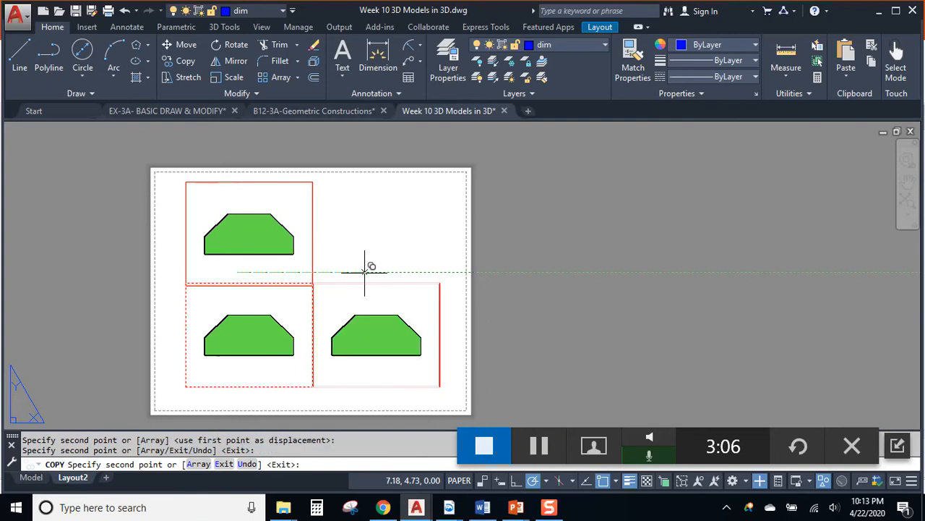
pyautogui.click(366, 167)
pyautogui.press('Escape')
# Orient the solid in the upper-left viewport to the top view and return to paper space
pyautogui.doubleClick(293, 315)
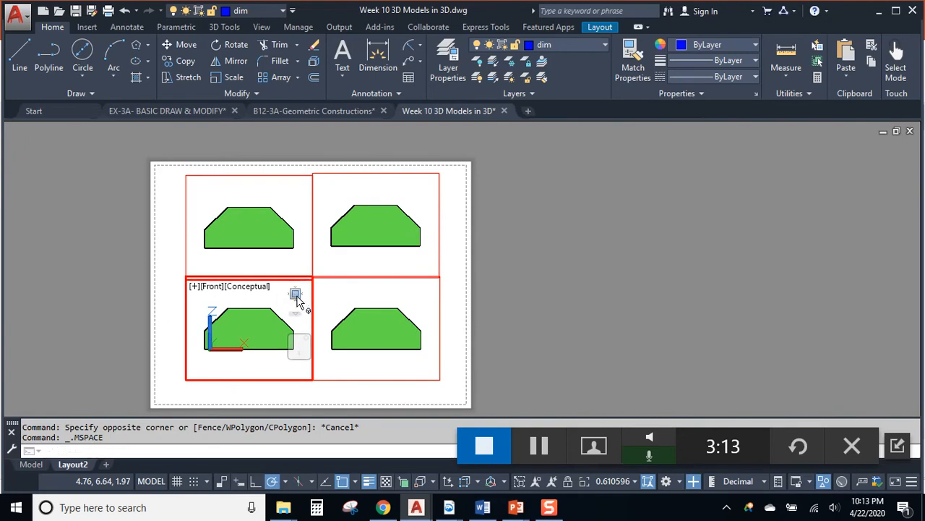
pyautogui.click(296, 192)
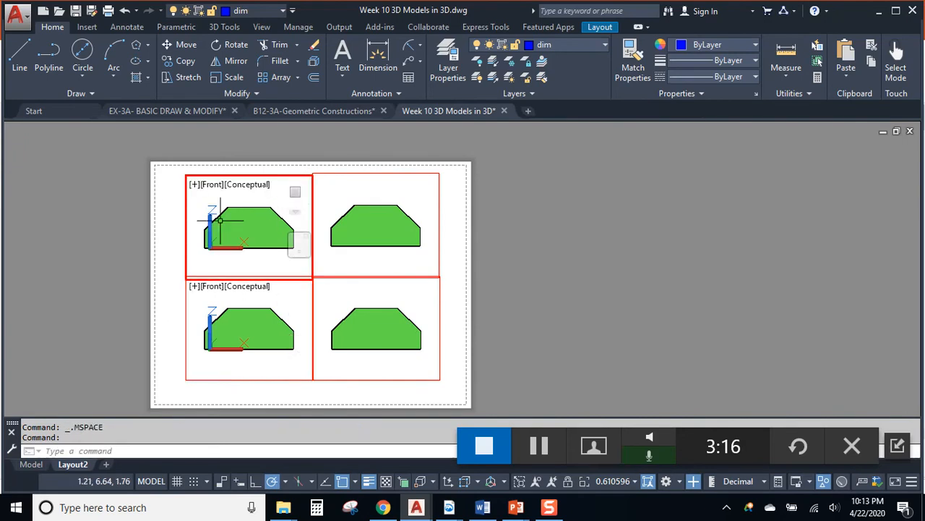
pyautogui.doubleClick(171, 232)
pyautogui.scroll(4, 210, 210)
pyautogui.doubleClick(272, 201)
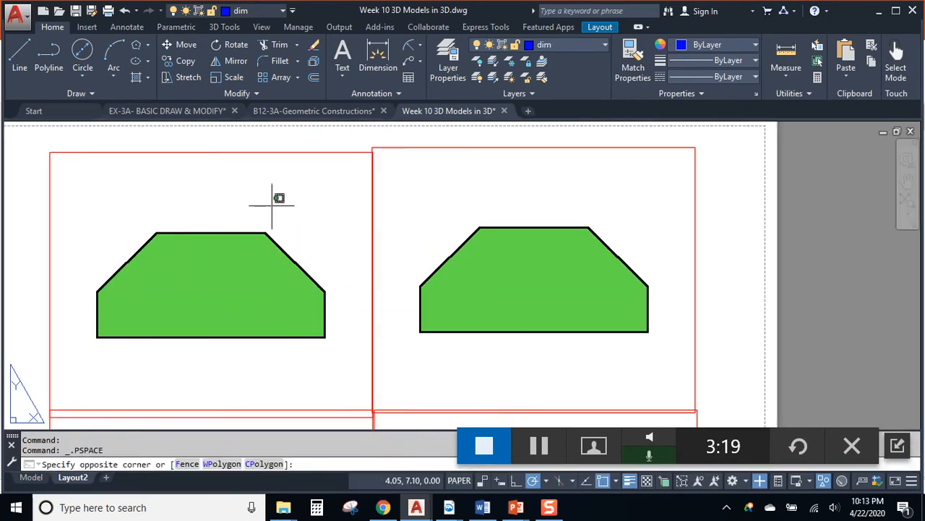
pyautogui.click(343, 171)
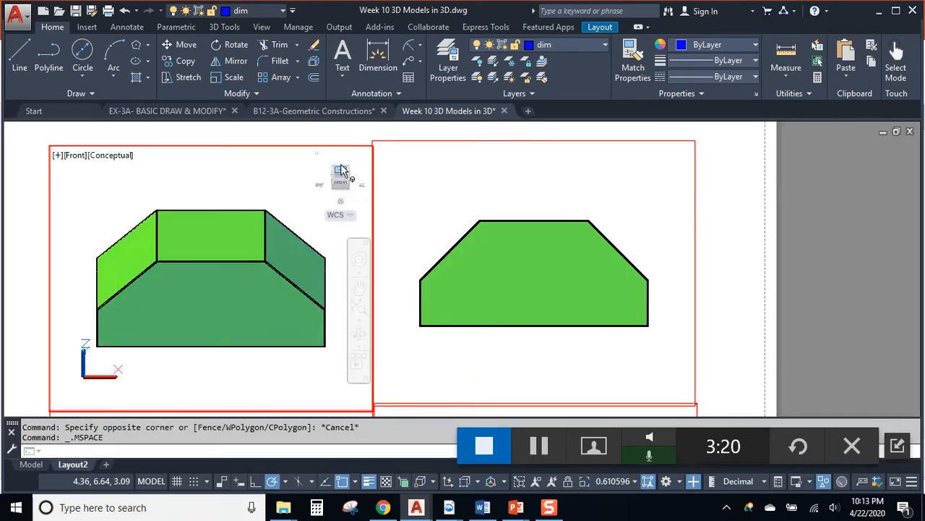
pyautogui.doubleClick(729, 287)
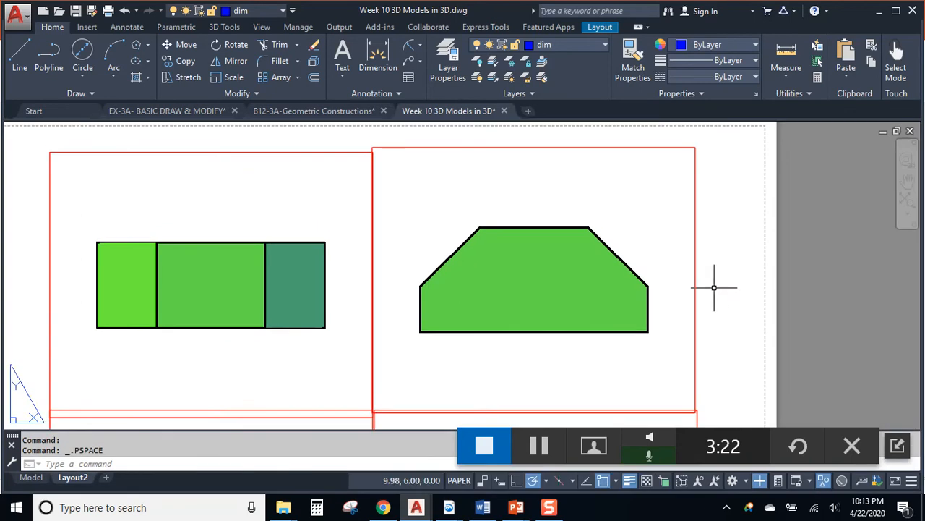
# Orient the solid in the lower-right viewport to the right view and return to paper space
pyautogui.scroll(-2, 721, 304)
pyautogui.doubleClick(662, 300)
pyautogui.click(665, 298)
pyautogui.click(682, 277)
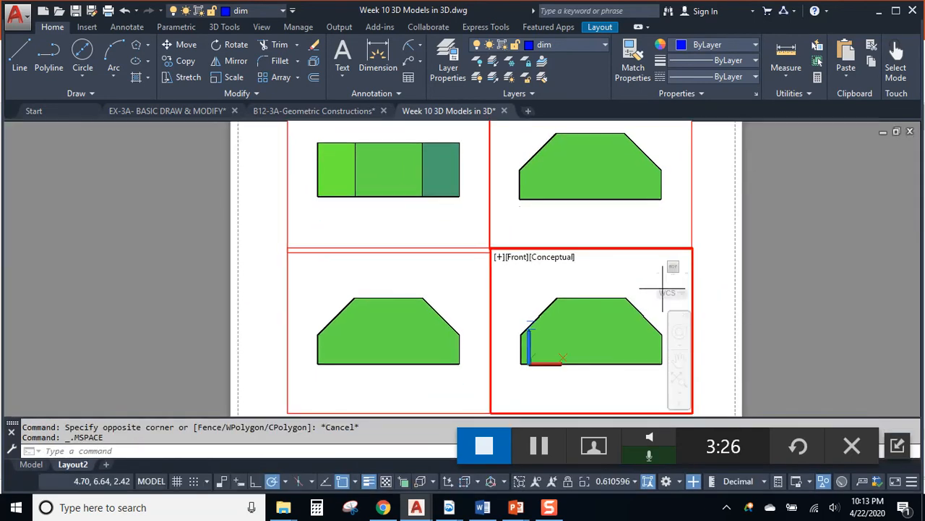
pyautogui.click(678, 273)
pyautogui.click(680, 273)
pyautogui.click(685, 272)
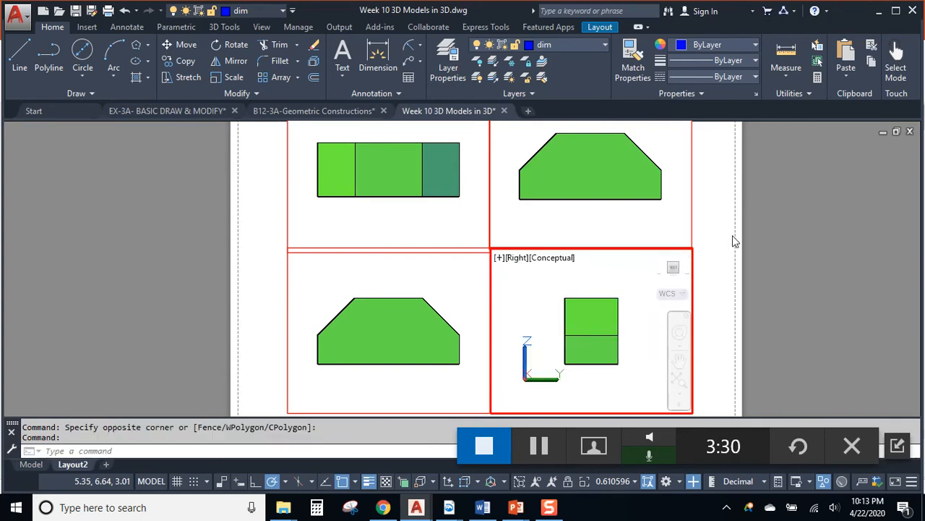
pyautogui.doubleClick(730, 263)
# Orient the solid in the upper-right viewport to the SE Isometric view and return to paper space
pyautogui.doubleClick(618, 176)
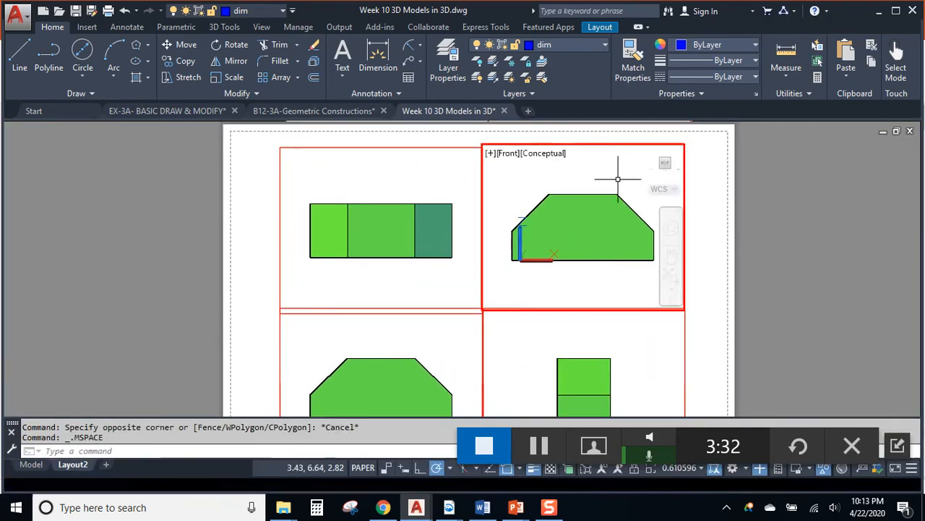
pyautogui.click(671, 157)
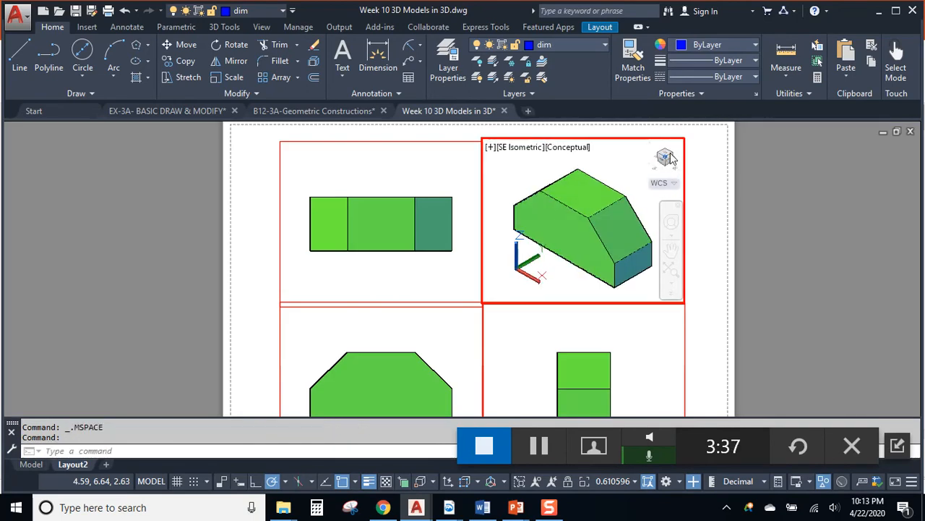
pyautogui.doubleClick(702, 188)
pyautogui.scroll(-2, 677, 233)
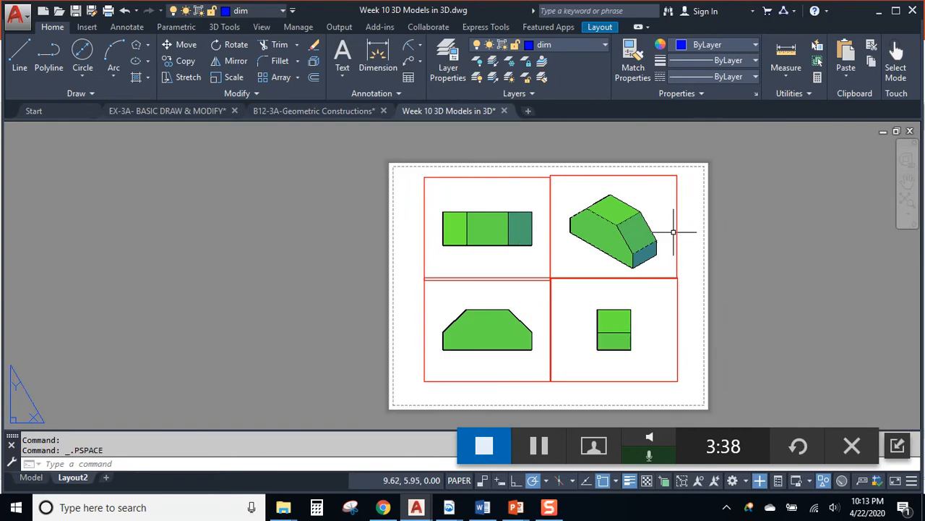
pyautogui.moveTo(678, 234); pyautogui.dragTo(615, 229, button='middle')
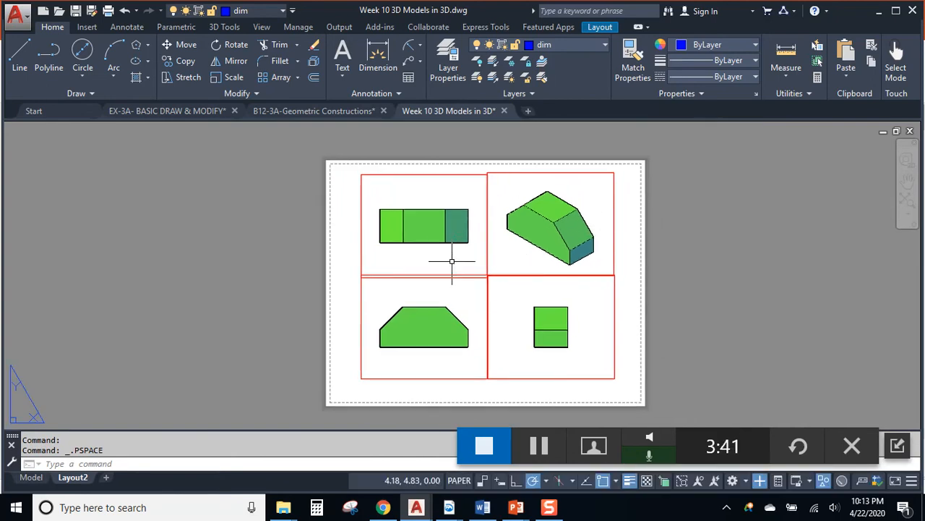
# Move the four viewport borders from the border layer to the turned-off VPORTS layer
pyautogui.scroll(2, 490, 282)
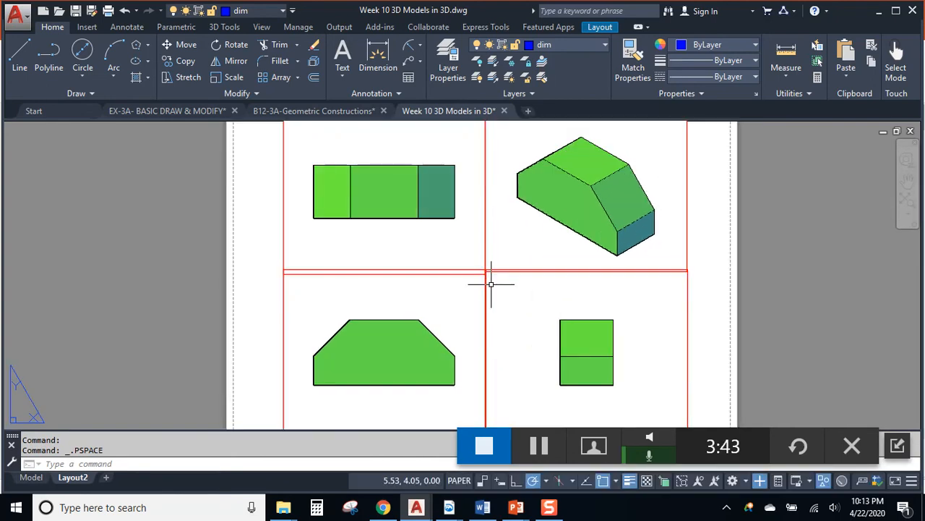
pyautogui.moveTo(477, 301); pyautogui.dragTo(449, 303, button='middle')
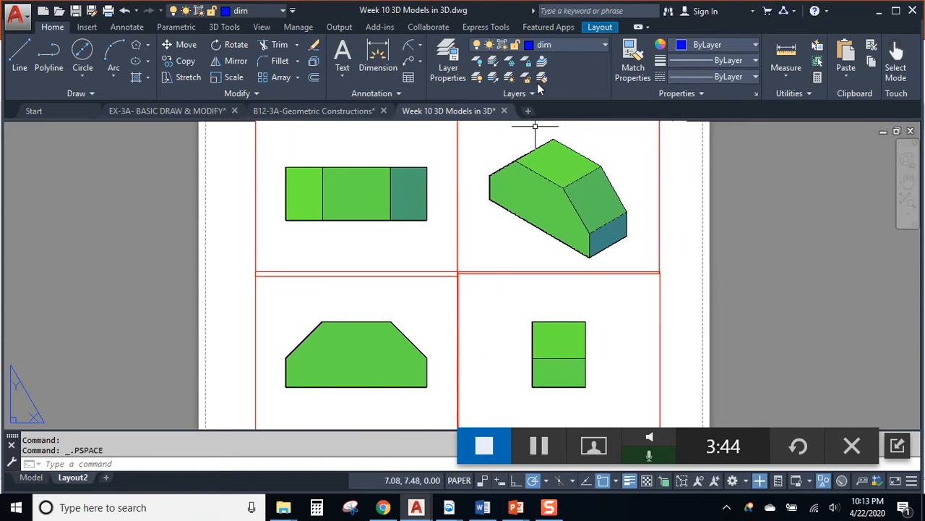
pyautogui.click(560, 47)
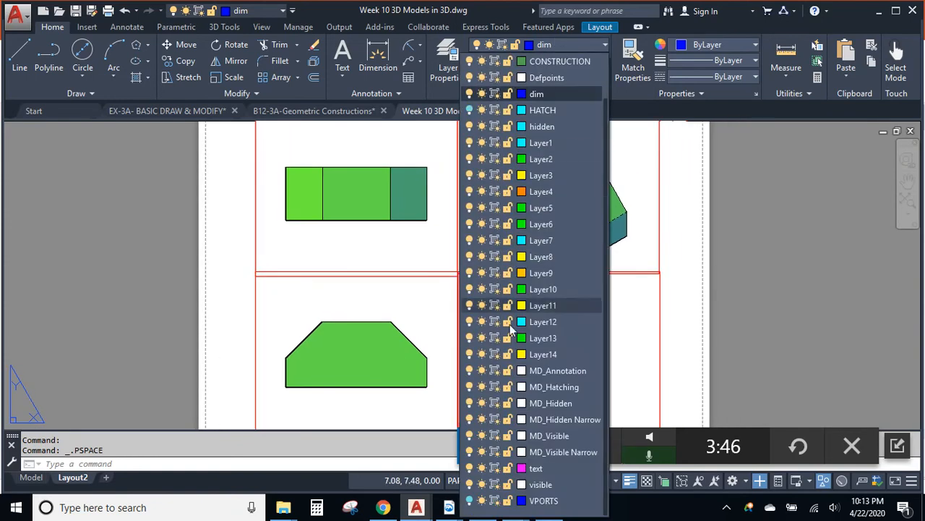
pyautogui.click(268, 281)
pyautogui.click(242, 241)
pyautogui.click(463, 280)
pyautogui.click(471, 264)
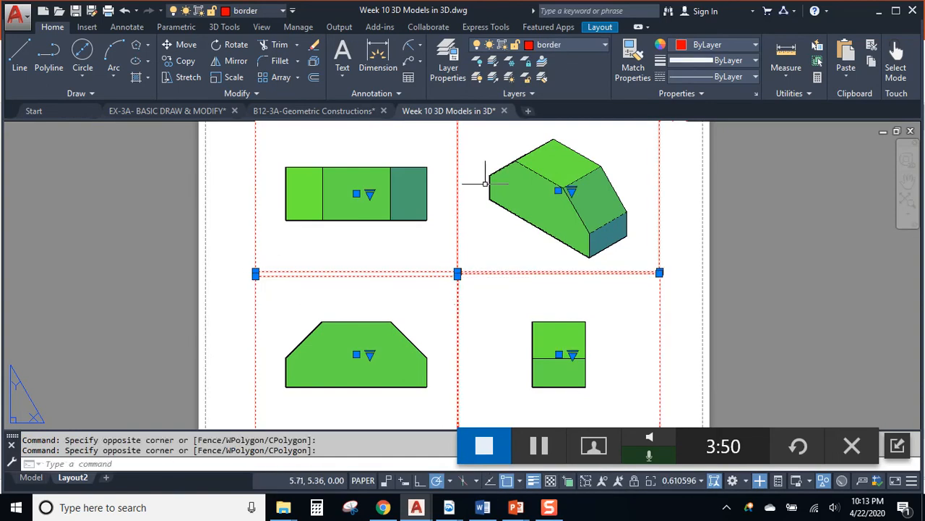
pyautogui.click(567, 46)
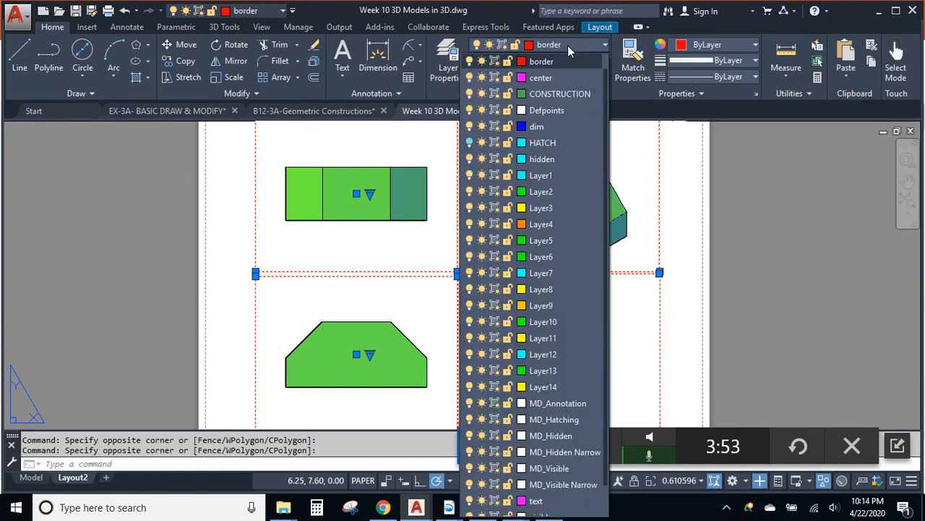
pyautogui.scroll(-2, 525, 446)
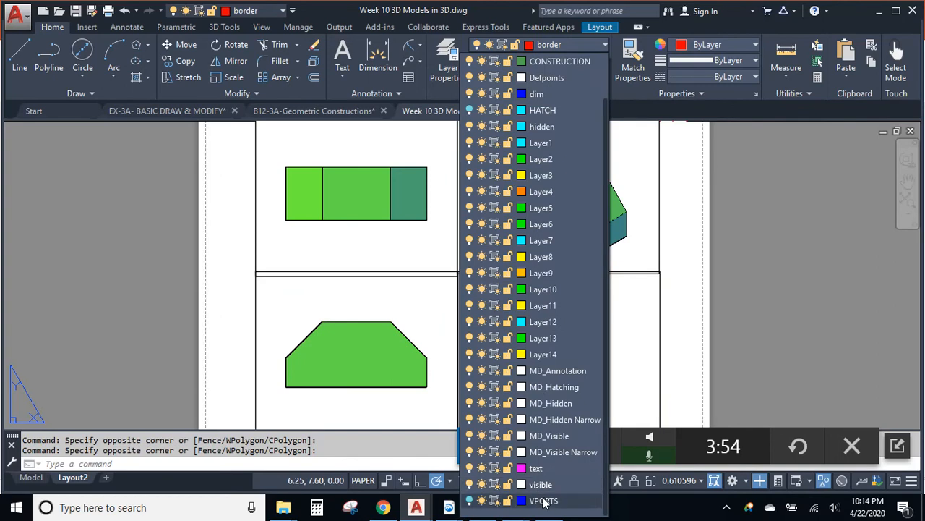
pyautogui.click(549, 502)
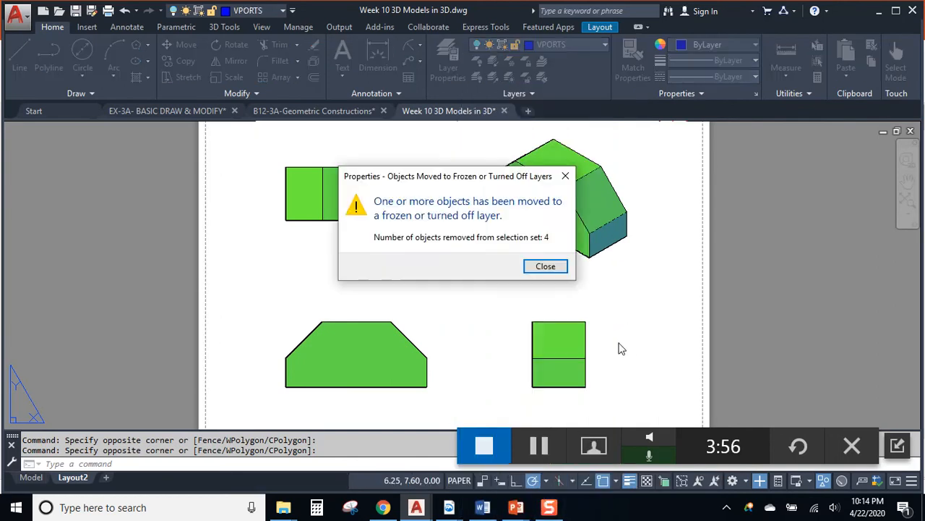
pyautogui.click(545, 265)
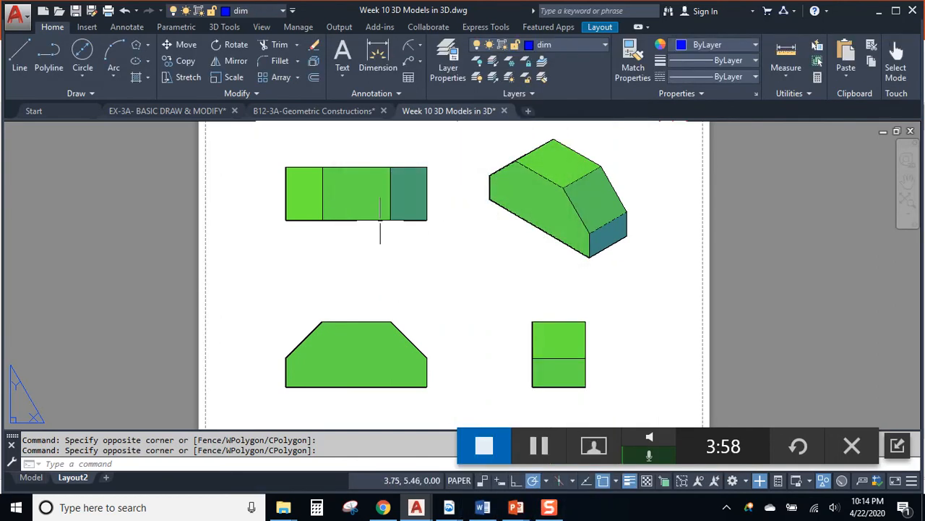
# Set the visual style of the front and top viewports to 2D Wireframe
pyautogui.click(364, 307)
pyautogui.doubleClick(364, 307)
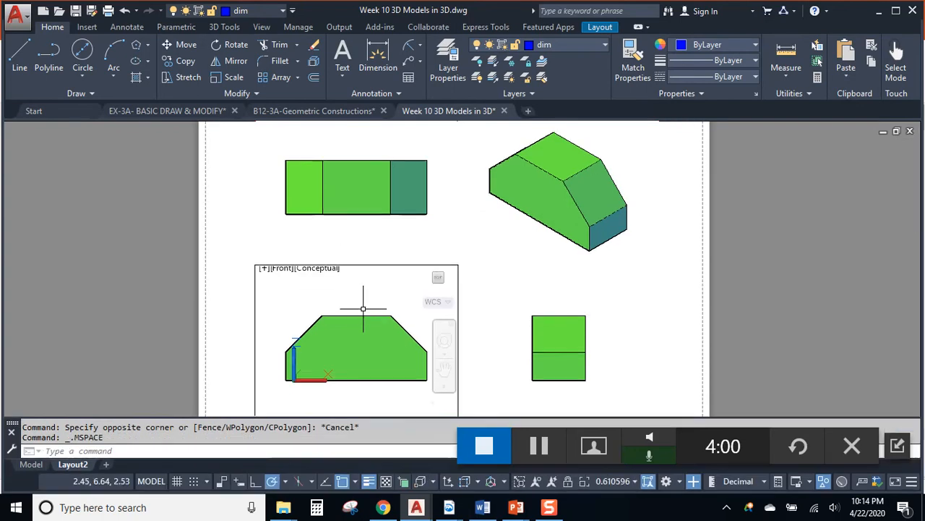
pyautogui.click(318, 274)
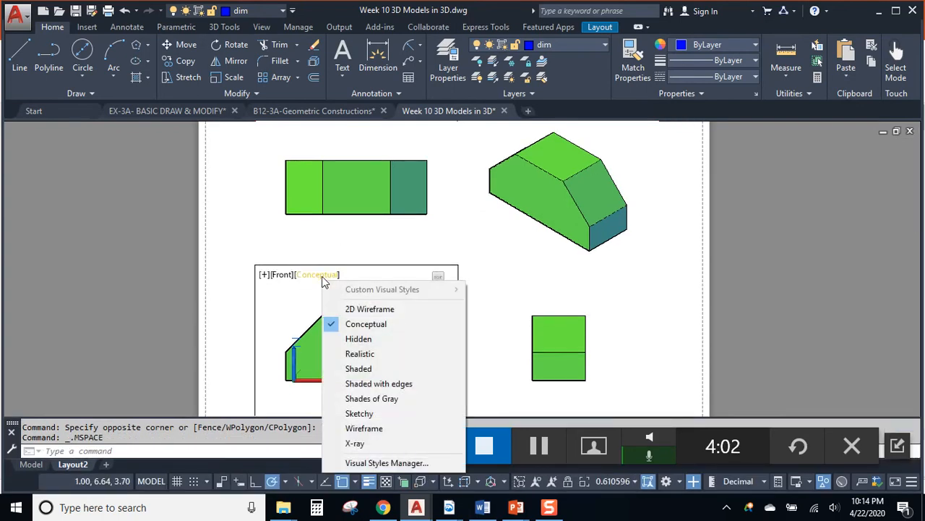
pyautogui.click(334, 308)
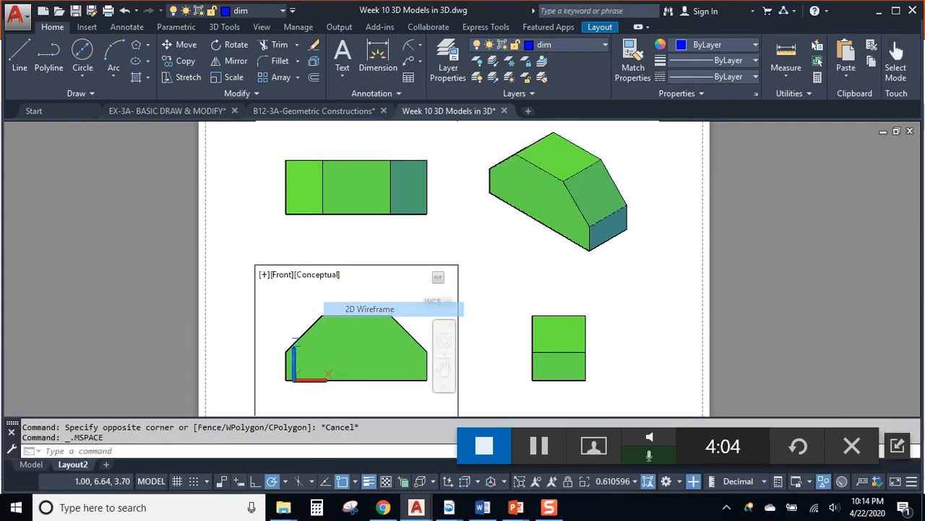
pyautogui.click(310, 229)
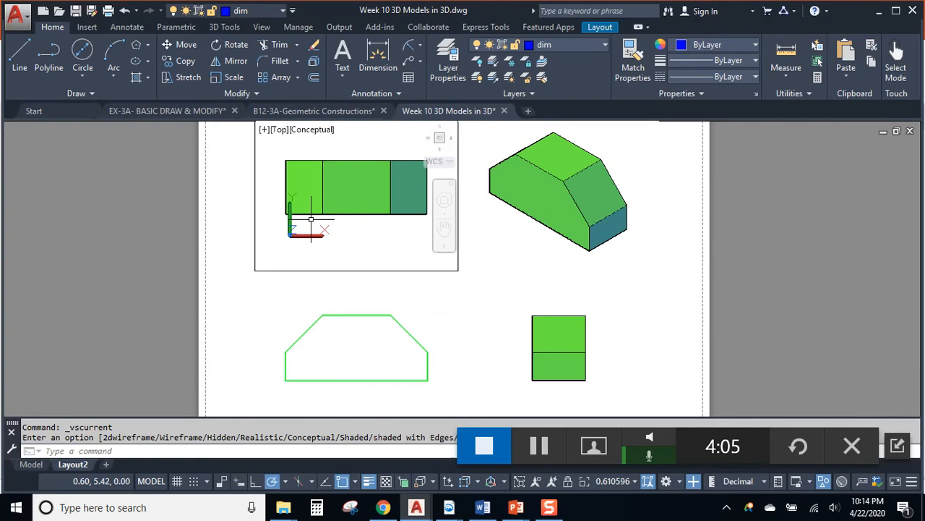
pyautogui.click(321, 130)
pyautogui.click(335, 164)
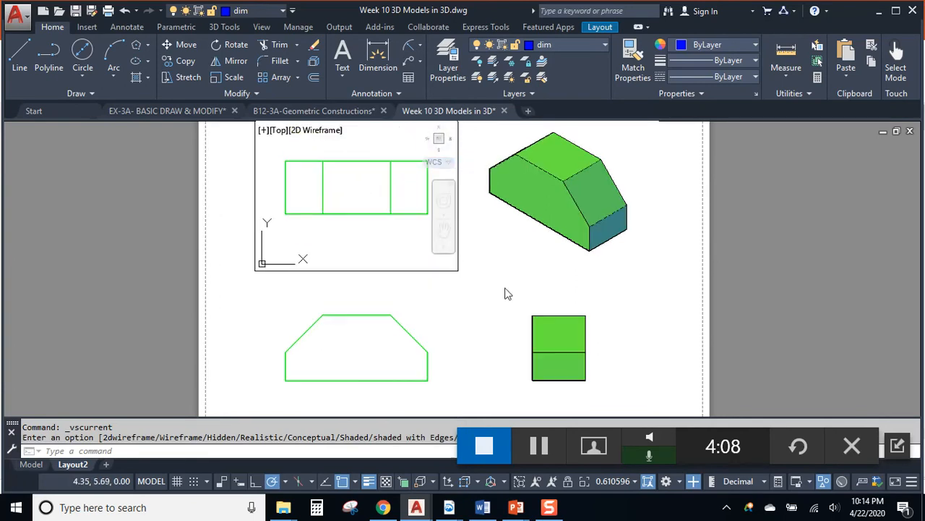
# Set the visual style of the right-view viewport to 2D Wireframe
pyautogui.click(571, 290)
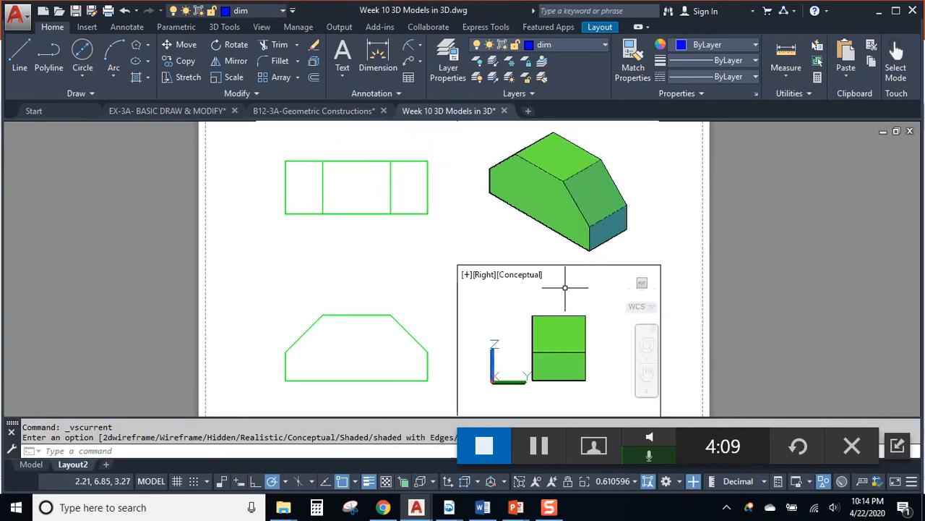
pyautogui.click(517, 275)
pyautogui.click(538, 309)
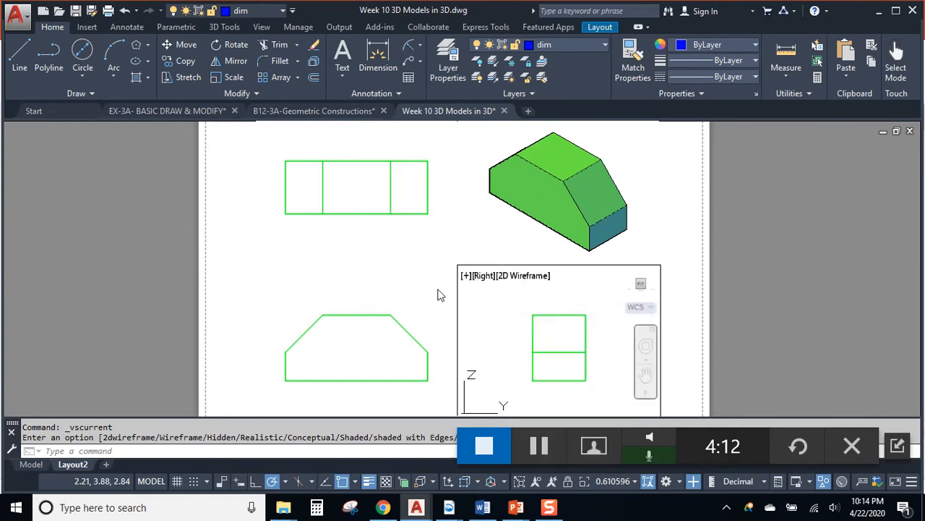
# Activate the isometric and top viewports in turn and return to paper space
pyautogui.click(477, 245)
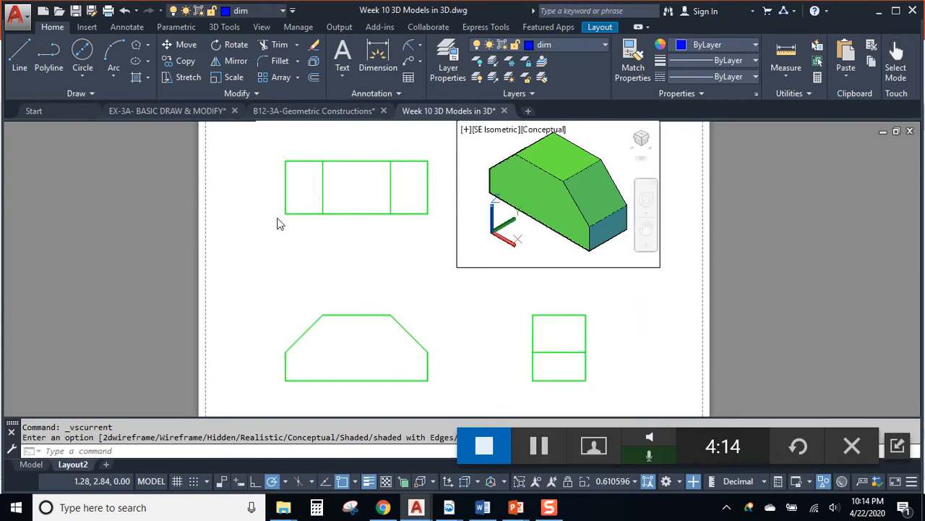
pyautogui.click(269, 249)
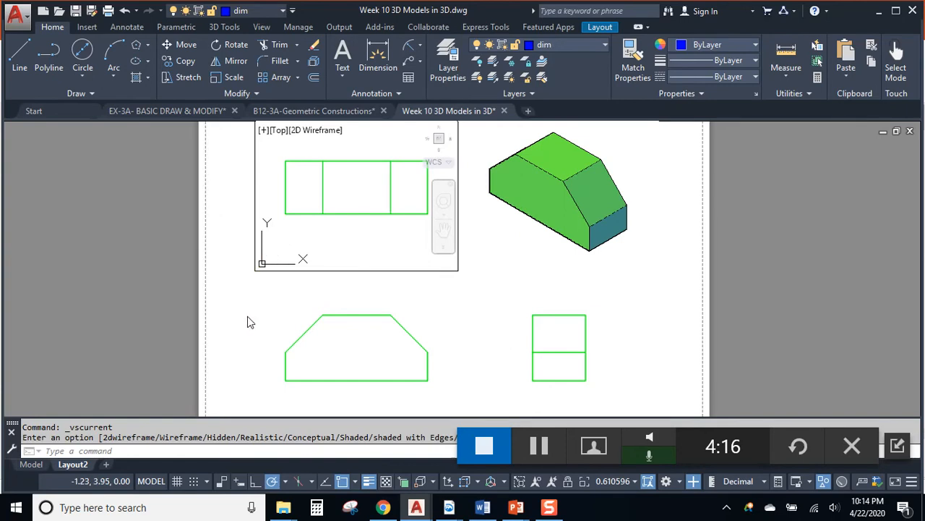
pyautogui.doubleClick(231, 337)
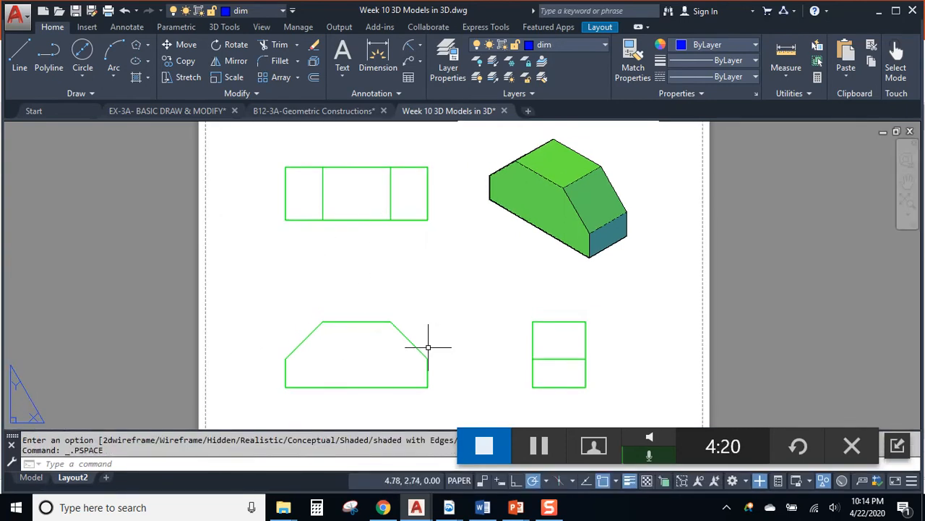
# Check the vertical alignment of the front and top views with temporary lines from the front view's outer corners
pyautogui.click(29, 47)
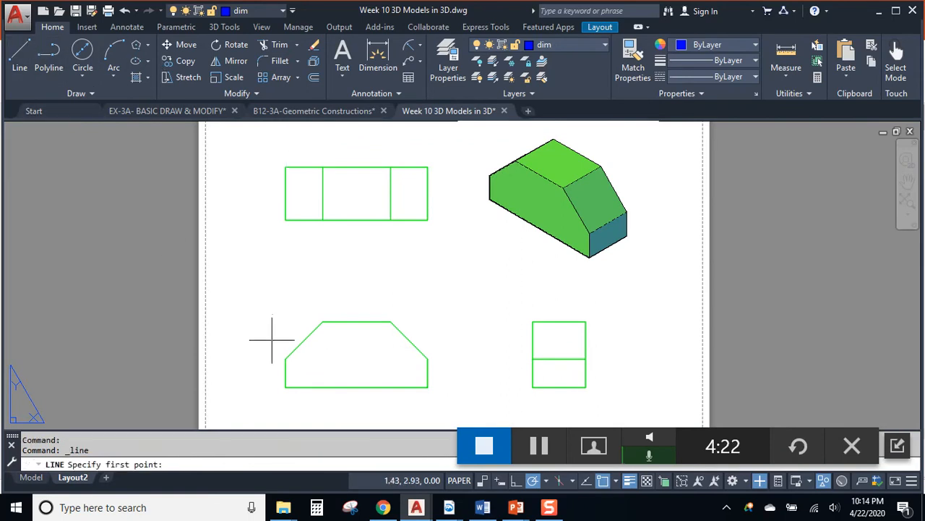
pyautogui.click(286, 355)
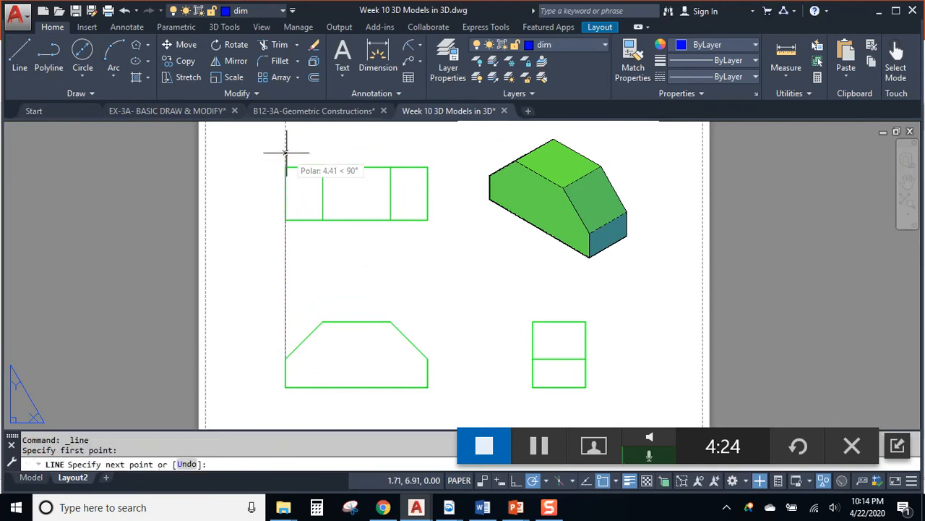
pyautogui.press('Escape')
pyautogui.press('Return')
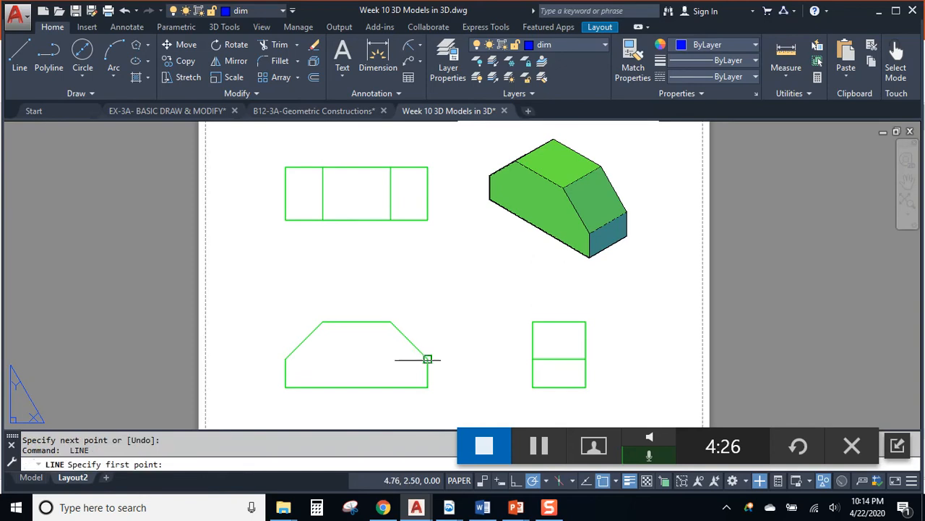
pyautogui.click(428, 355)
pyautogui.press('Return')
# Check the horizontal alignment of the front and right views with temporary lines from the front view's right-side corners
pyautogui.press('Return')
pyautogui.click(390, 321)
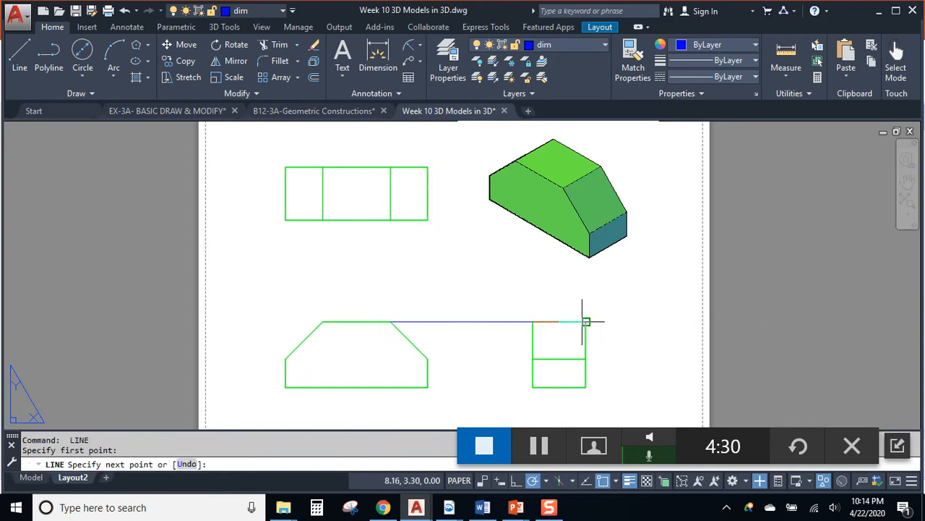
pyautogui.press('Return')
pyautogui.press('Return')
pyautogui.click(428, 358)
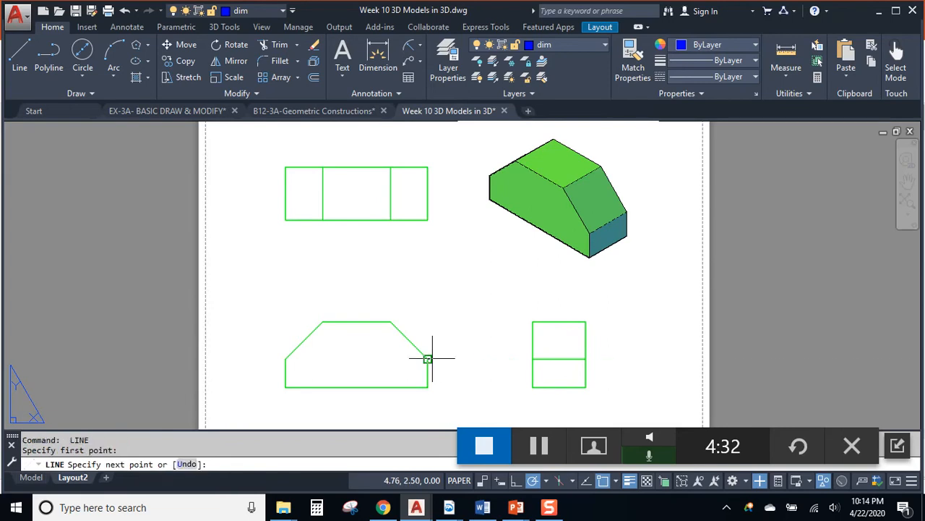
pyautogui.press('Return')
pyautogui.press('Return')
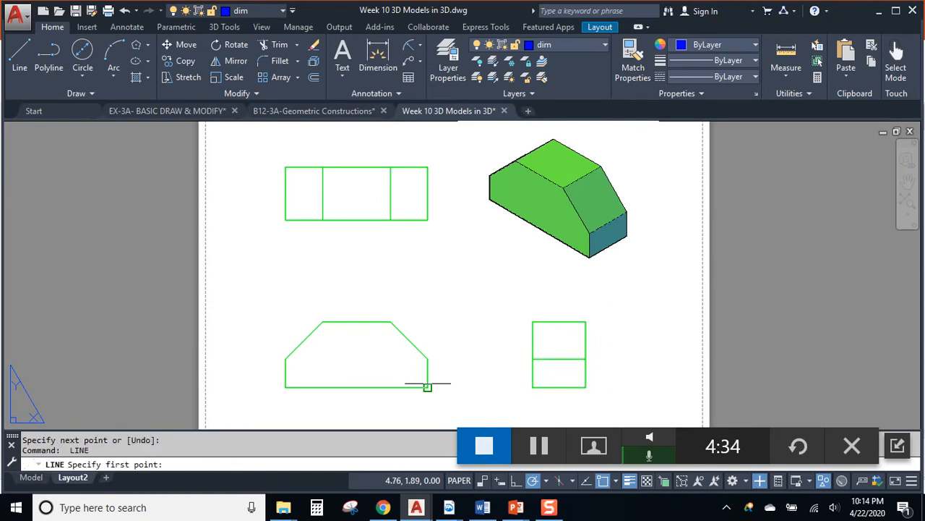
pyautogui.click(428, 387)
pyautogui.press('Return')
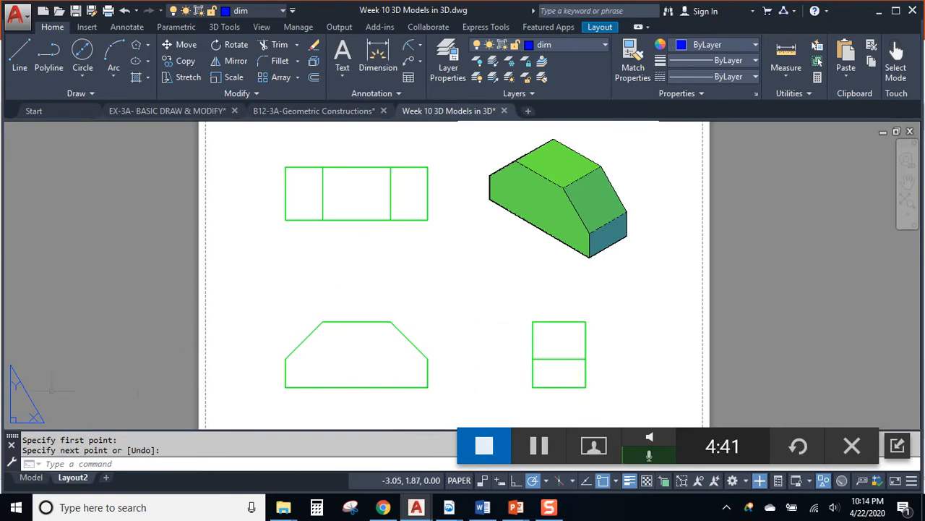
# In model space, enable Dynamic UCS and draw a circle near the middle of the solid's top face
pyautogui.click(31, 478)
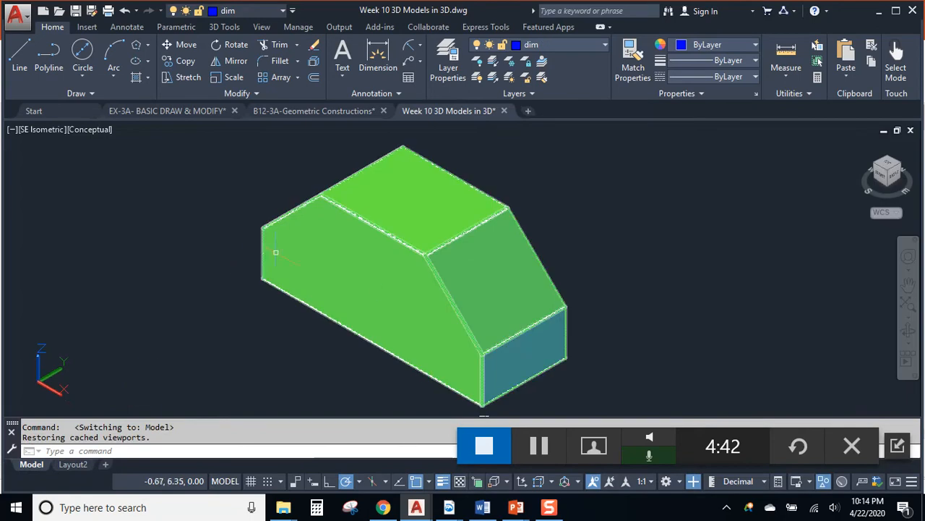
pyautogui.click(81, 49)
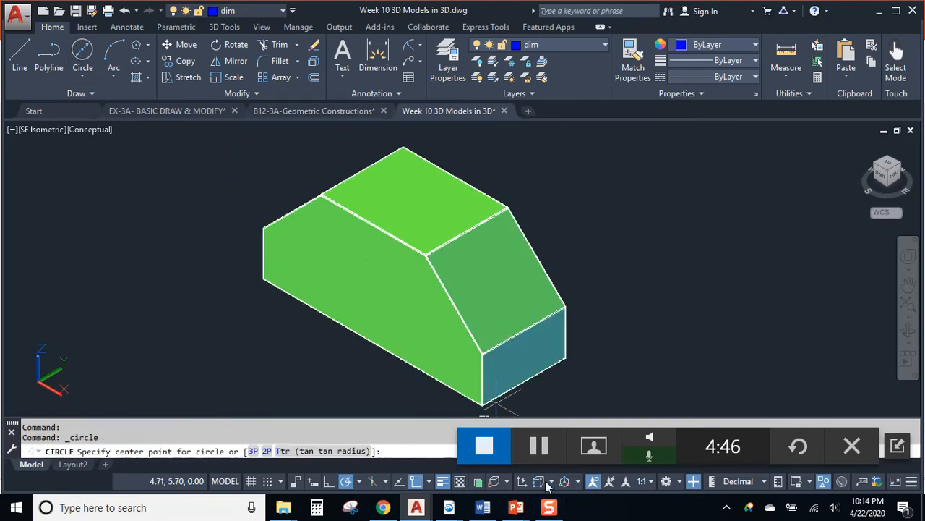
pyautogui.click(525, 483)
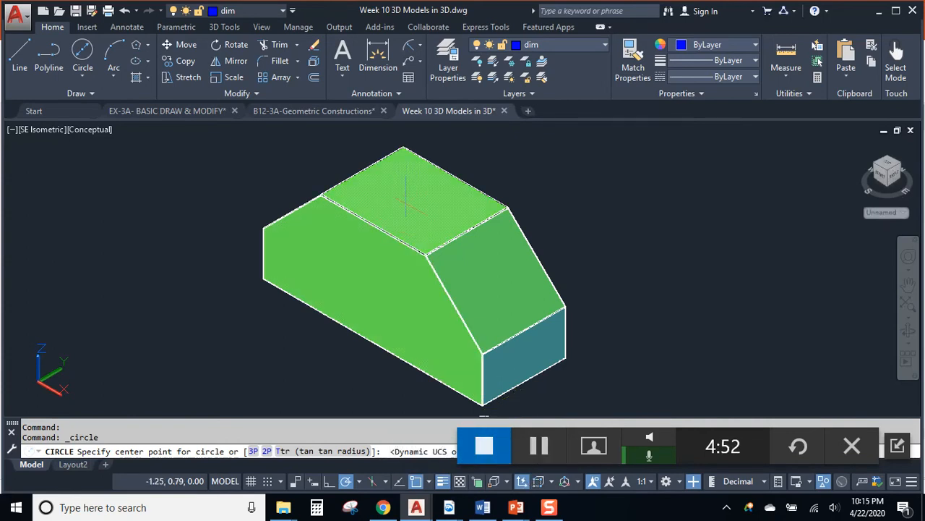
pyautogui.click(412, 200)
pyautogui.click(425, 231)
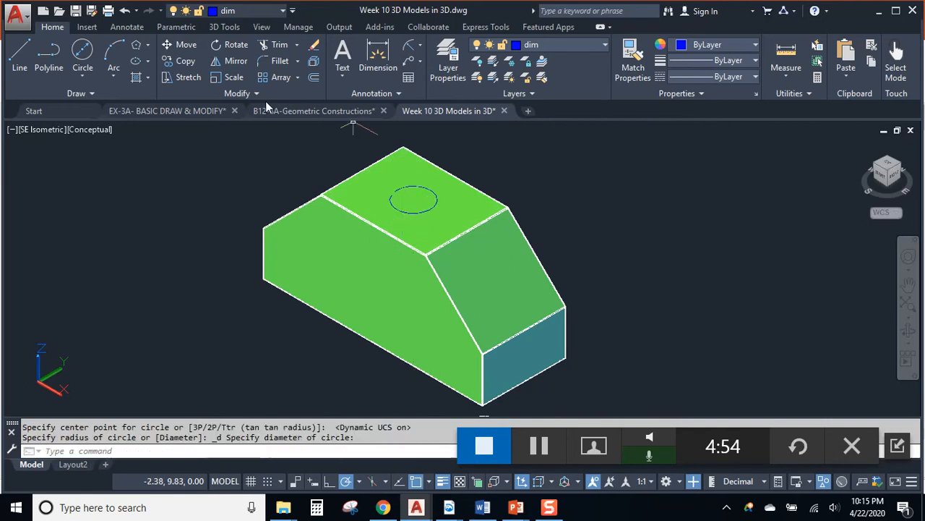
# Presspull the circle down to the solid's bottom corner to cut a through hole
pyautogui.click(224, 27)
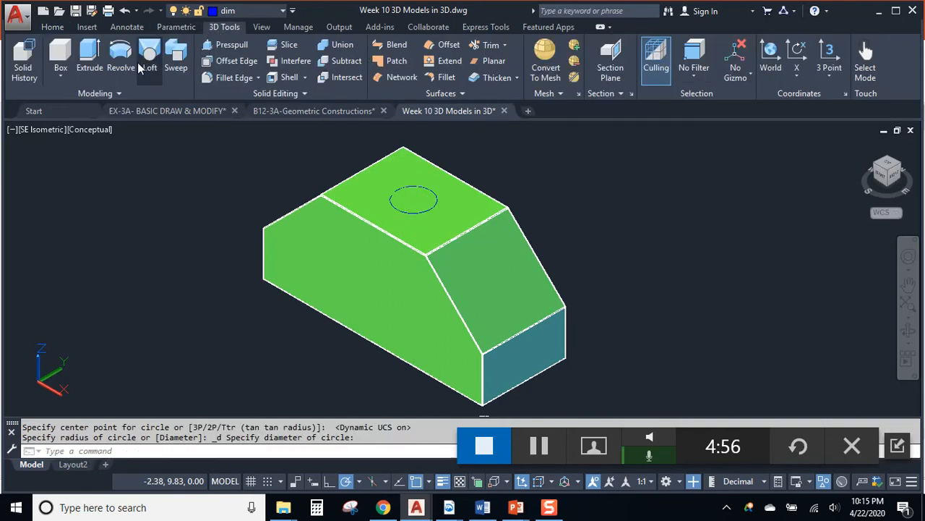
pyautogui.click(226, 45)
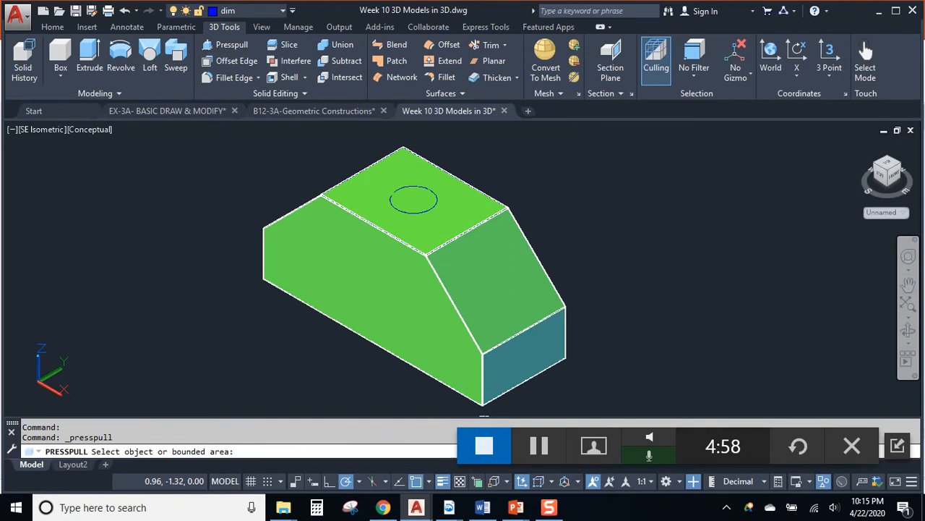
pyautogui.click(413, 200)
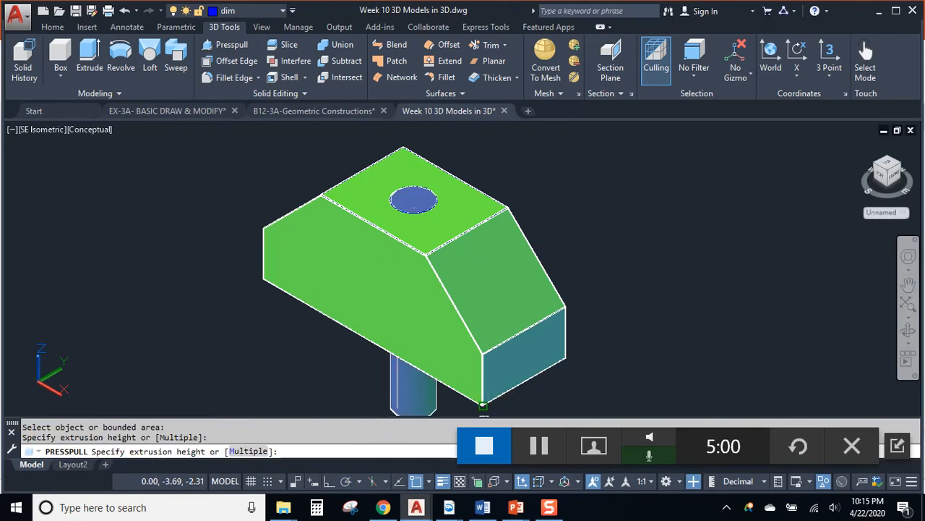
pyautogui.click(483, 405)
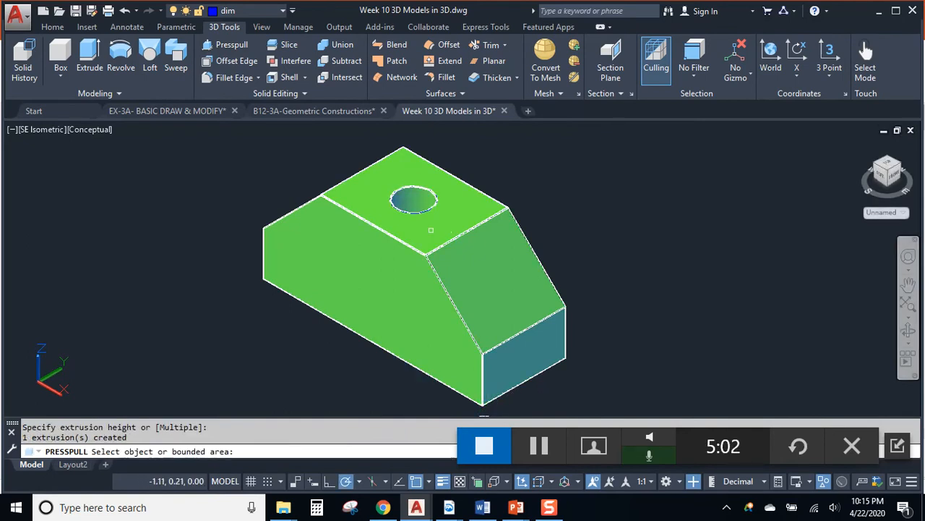
pyautogui.keyDown('shift'); pyautogui.moveTo(326, 275); pyautogui.dragTo(337, 261, button='middle'); pyautogui.keyUp('shift')
pyautogui.press('Escape')
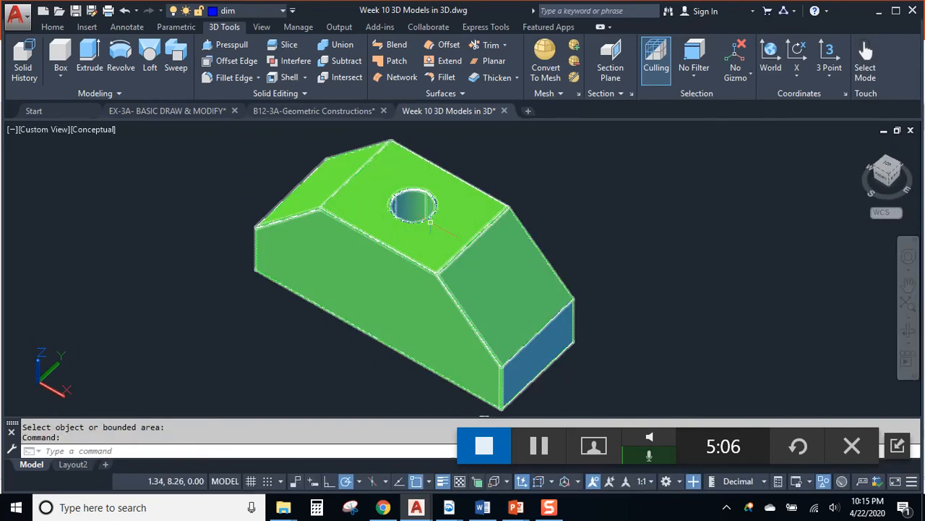
# Draw a horizontal rectangle on the solid's front face, inside its outline
pyautogui.click(53, 28)
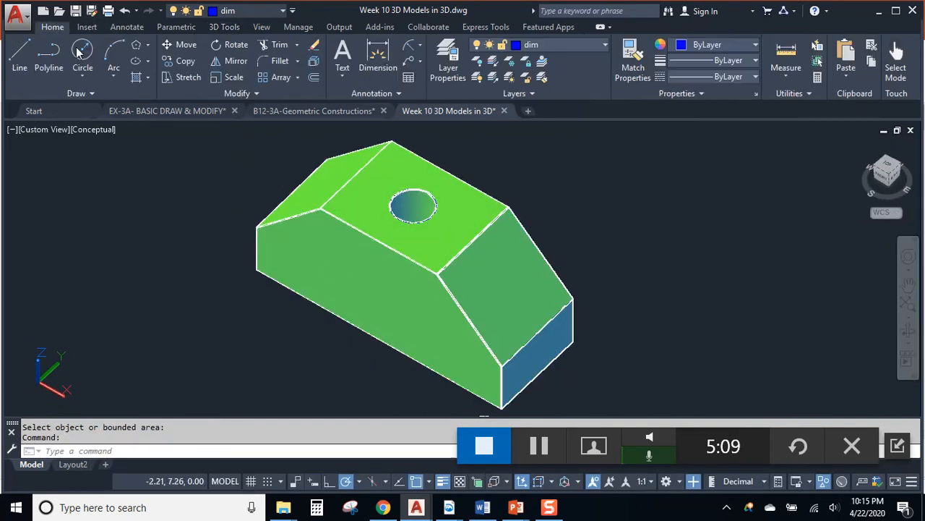
pyautogui.click(150, 45)
pyautogui.click(141, 63)
pyautogui.click(322, 255)
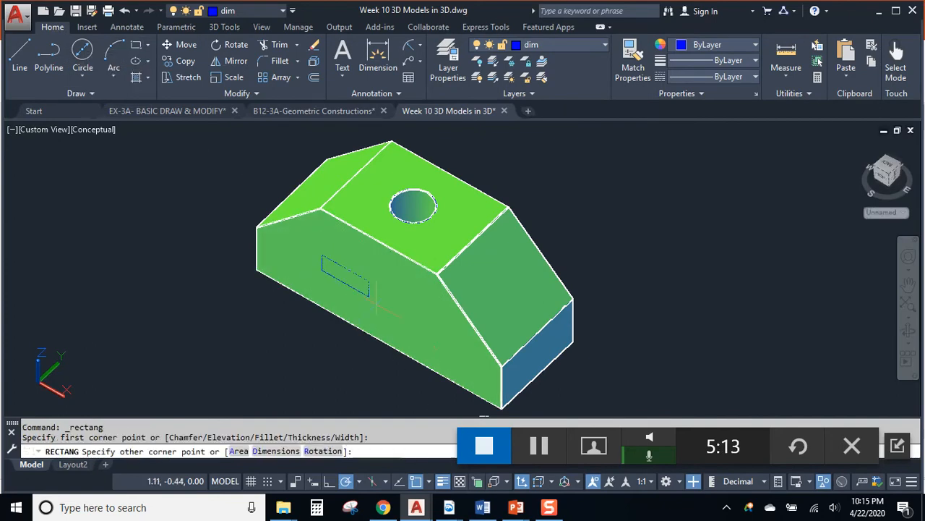
pyautogui.click(424, 344)
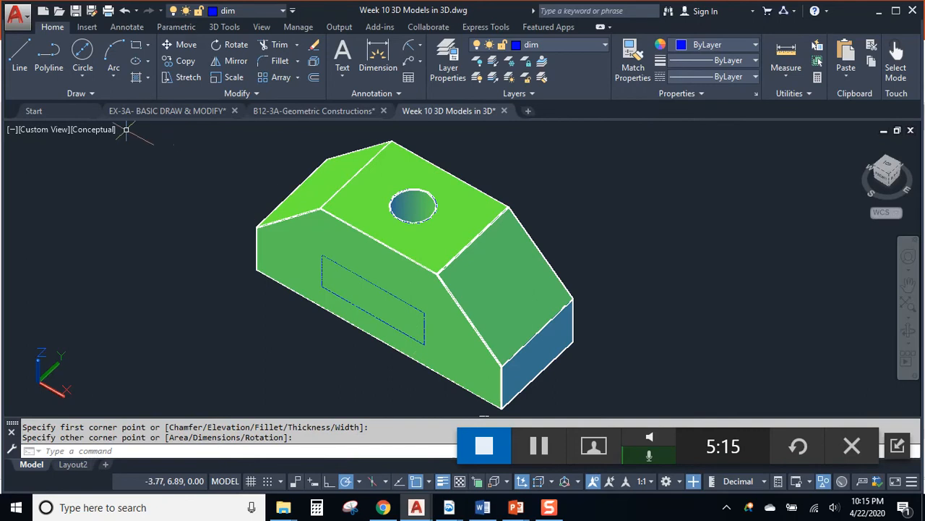
# Try to presspull the front-face rectangle by .5 and undo the extrusion
pyautogui.click(221, 27)
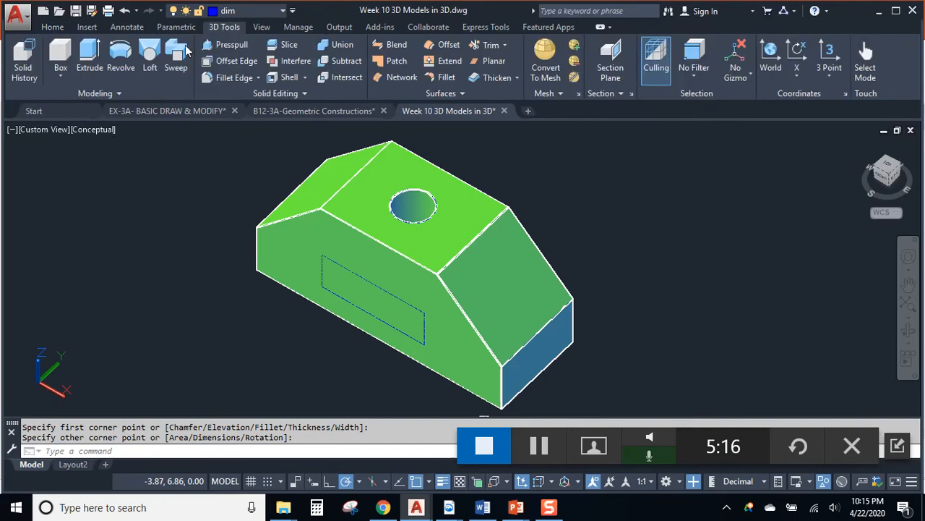
pyautogui.click(220, 45)
pyautogui.click(363, 301)
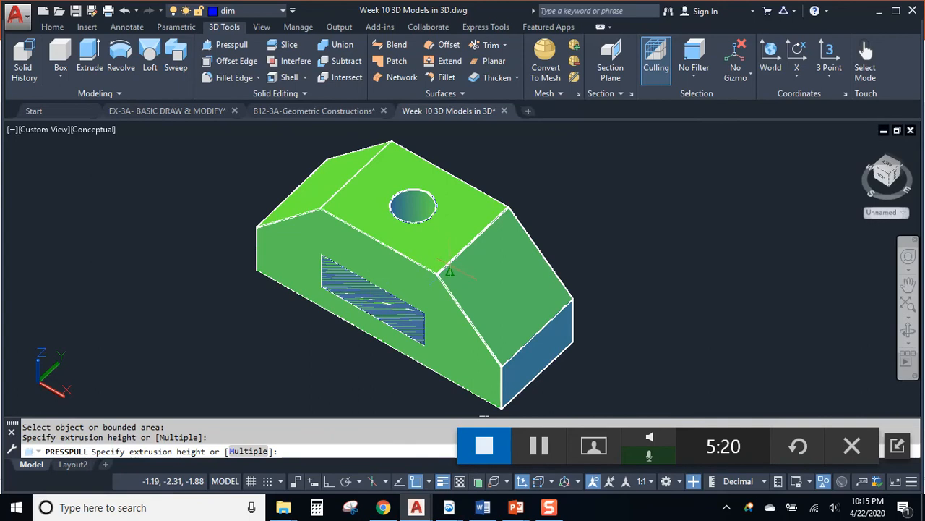
pyautogui.scroll(4, 449, 271)
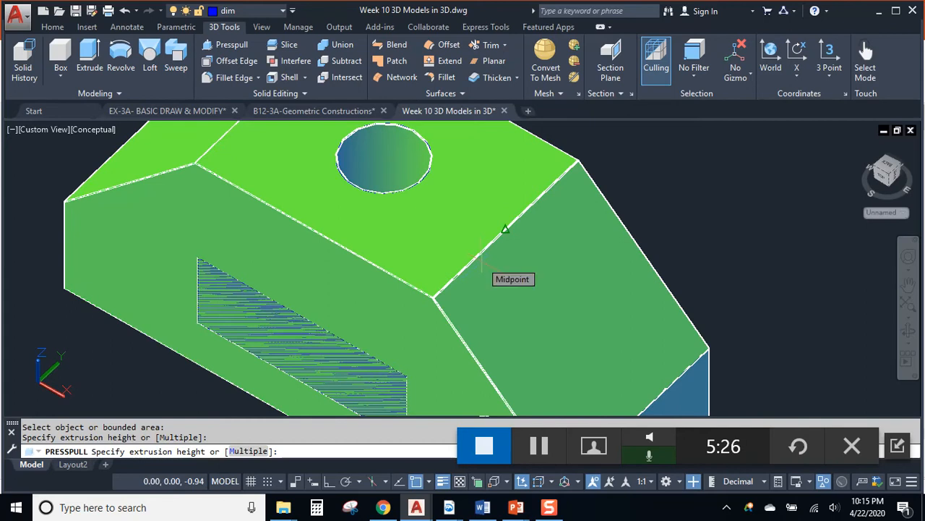
pyautogui.write('5')
pyautogui.press('Return')
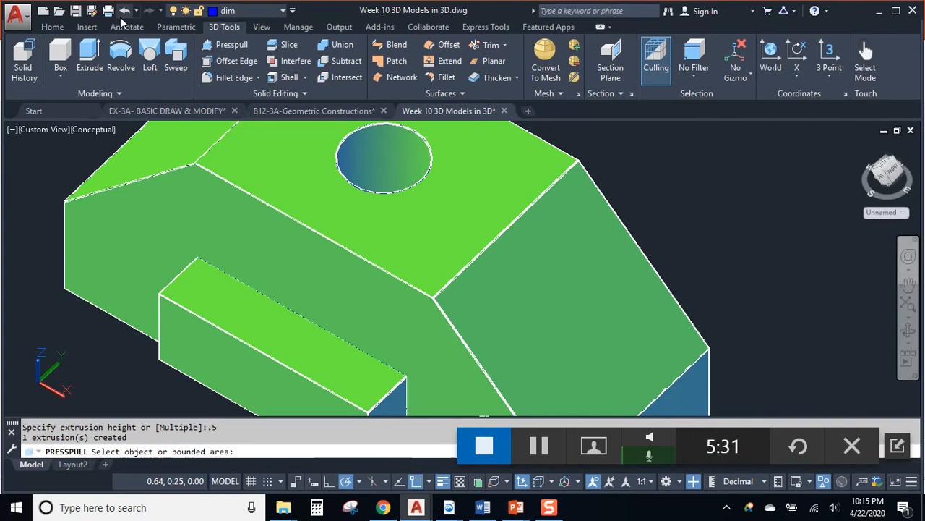
pyautogui.click(124, 10)
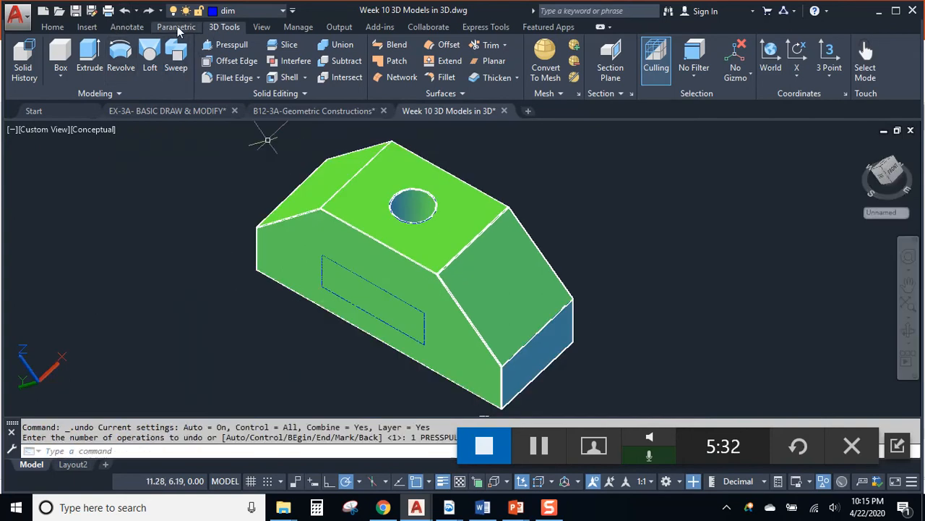
# Presspull the front-face rectangle by -.5 to cut a pocket into the solid
pyautogui.click(225, 45)
pyautogui.click(354, 300)
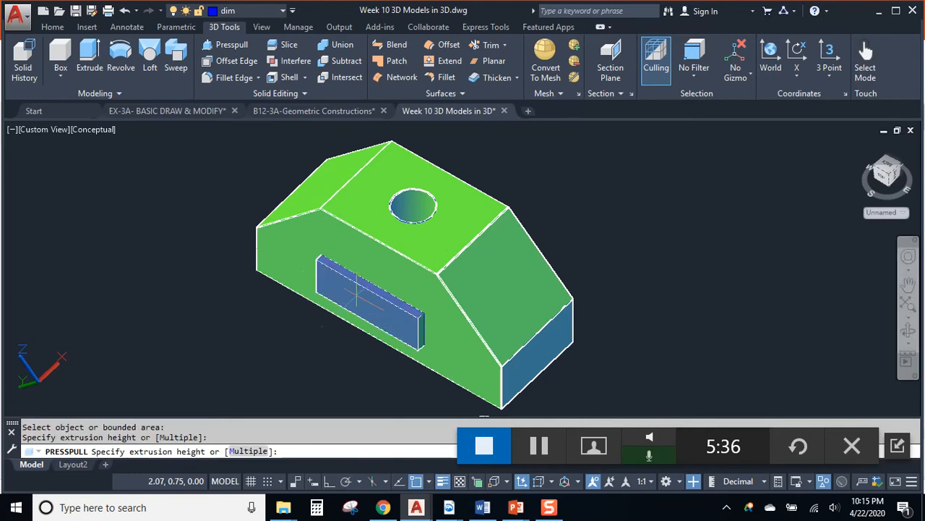
pyautogui.write('-.5')
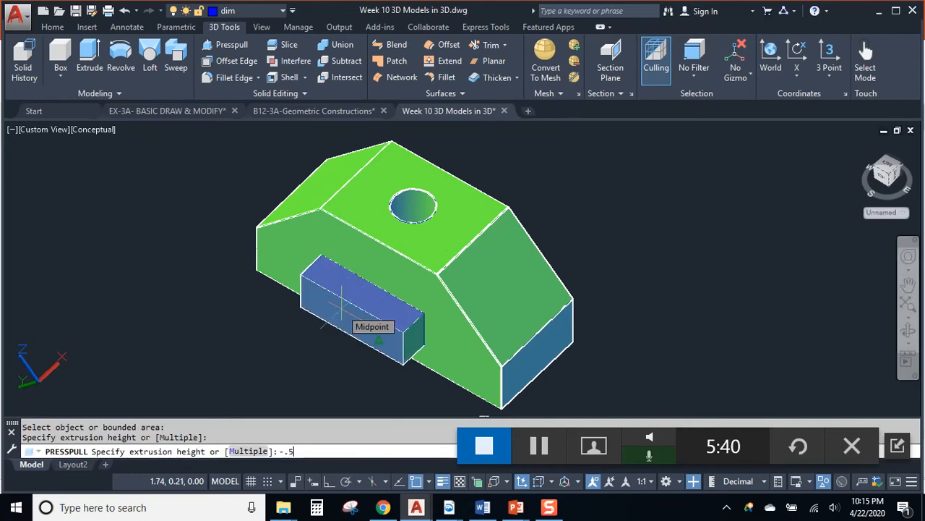
pyautogui.press('Return')
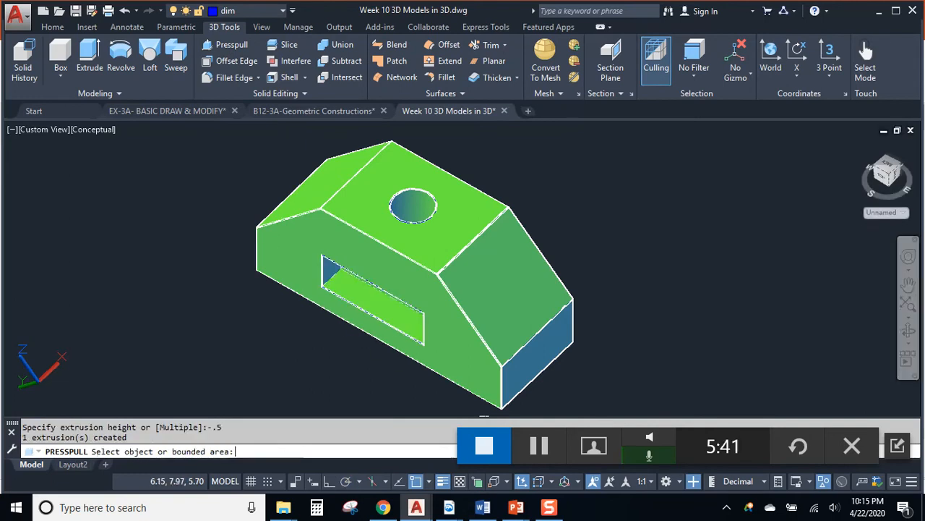
pyautogui.press('Return')
pyautogui.moveTo(376, 307)
pyautogui.keyDown('shift'); pyautogui.mouseDown(button='middle')
pyautogui.moveTo(402, 252)
pyautogui.moveTo(388, 301)
pyautogui.mouseUp(button='middle'); pyautogui.keyUp('shift')
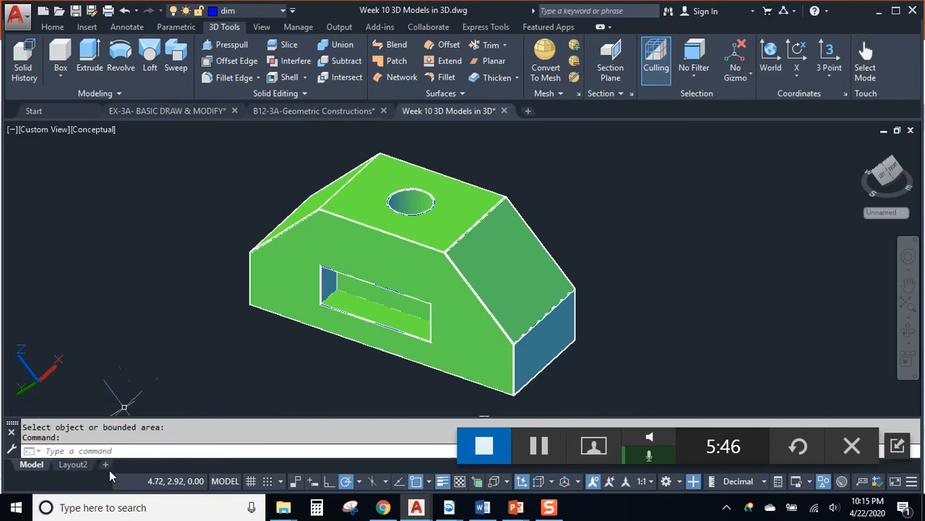
# Return to Layout2 and examine how the hole and pocket are shown in the top, front and right views
pyautogui.click(73, 464)
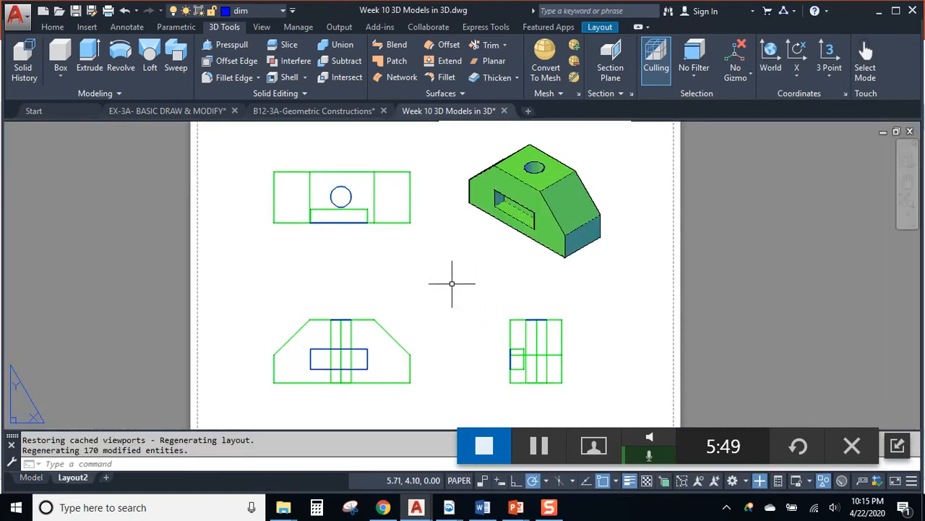
pyautogui.scroll(5, 360, 195)
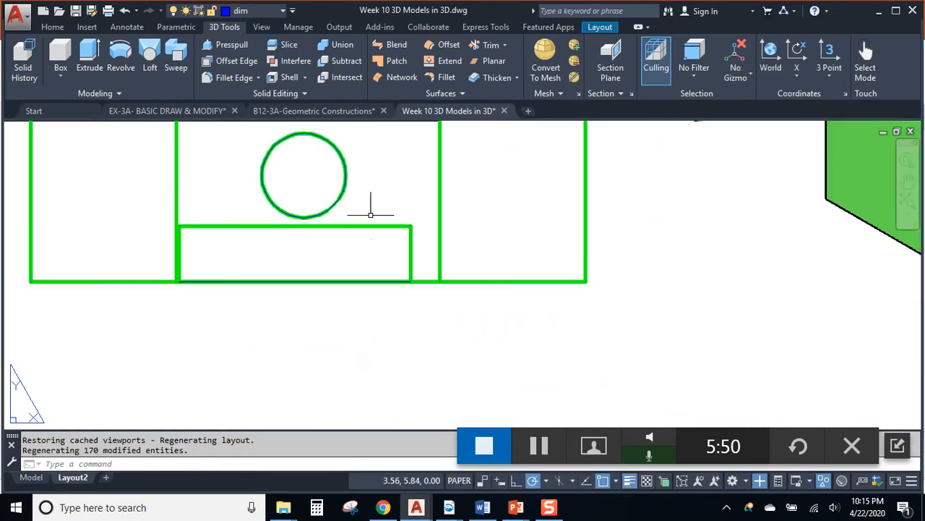
pyautogui.moveTo(349, 184); pyautogui.dragTo(377, 250, button='middle')
pyautogui.scroll(-2, 375, 255)
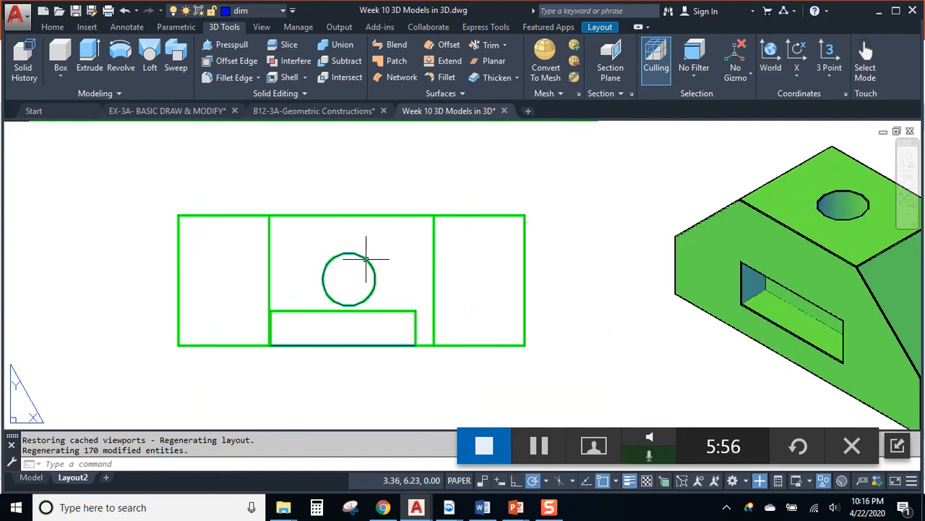
pyautogui.moveTo(576, 309); pyautogui.dragTo(359, 278, button='middle')
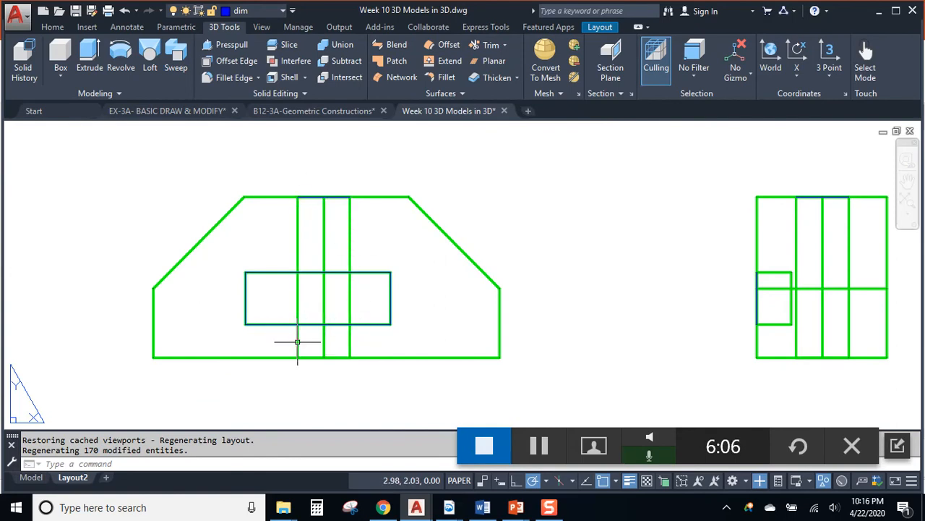
# Inspect the hole and pocket edges in the front and right views against the isometric view
pyautogui.scroll(-4, 363, 264)
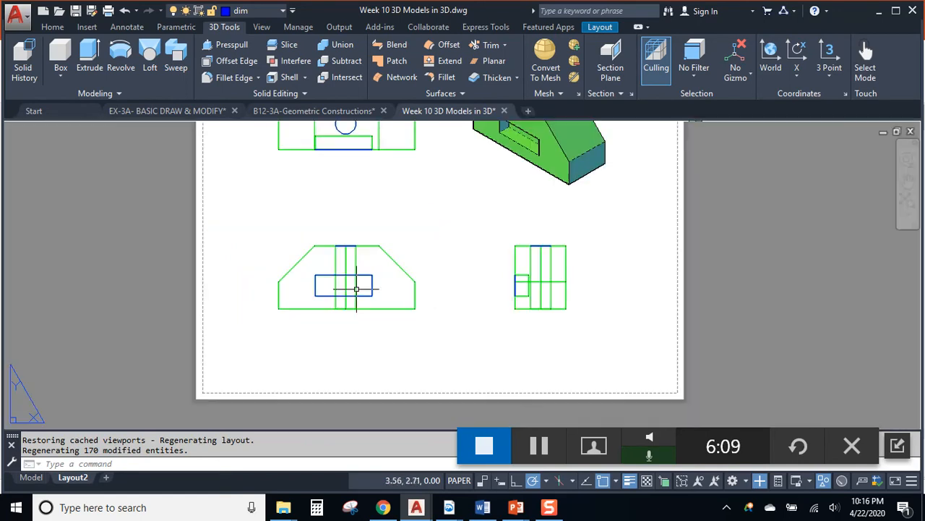
pyautogui.moveTo(459, 262); pyautogui.dragTo(430, 306, button='middle')
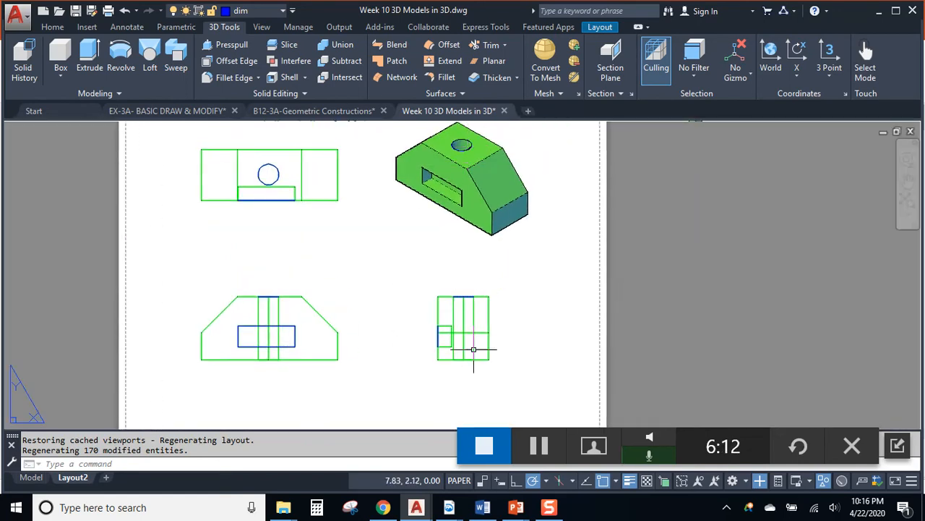
pyautogui.scroll(6, 471, 348)
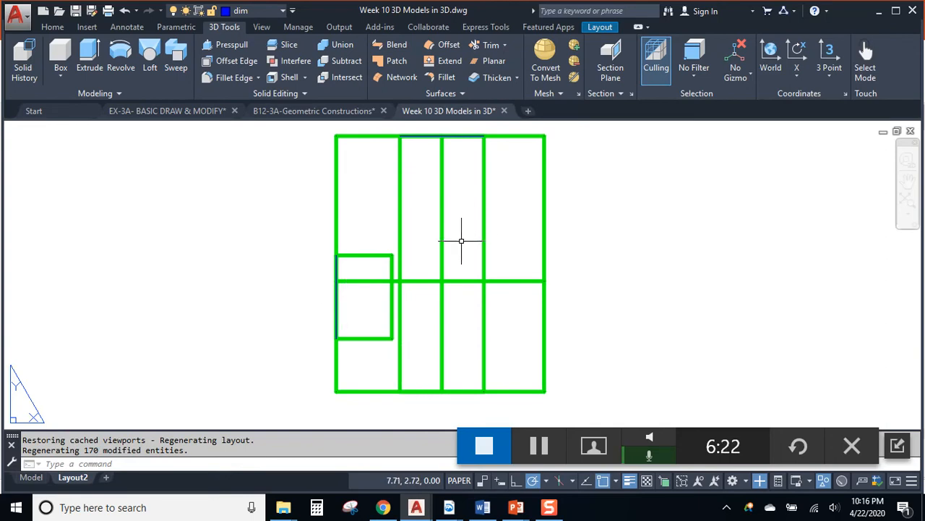
pyautogui.scroll(-2, 460, 290)
pyautogui.moveTo(313, 273); pyautogui.dragTo(607, 311, button='middle')
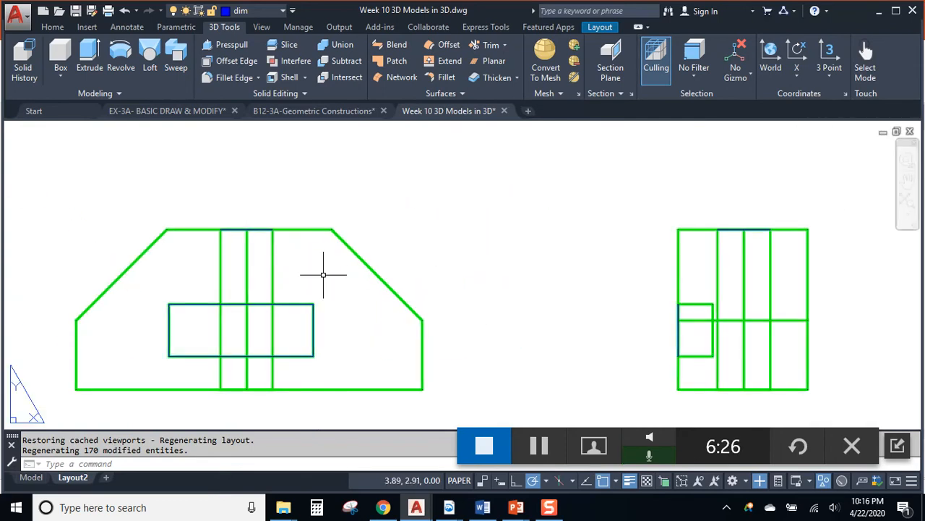
pyautogui.scroll(-3, 320, 310)
pyautogui.scroll(6, 426, 202)
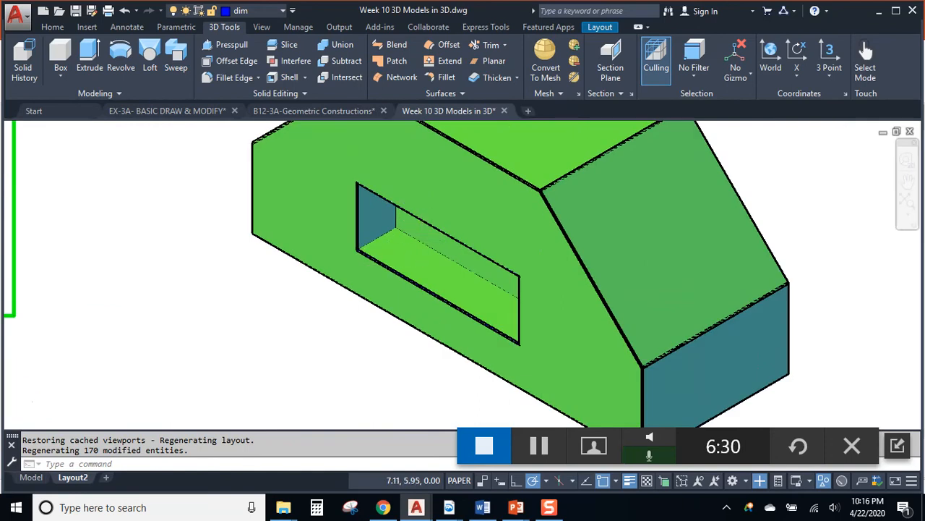
pyautogui.scroll(-5, 431, 233)
pyautogui.scroll(8, 351, 306)
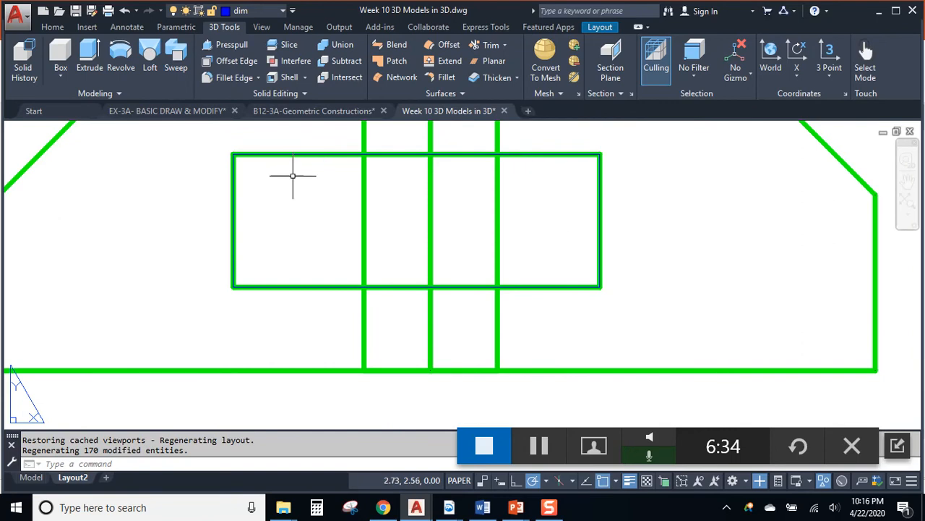
# Compare the pocket's width, height and depth edges across the front, right and top views
pyautogui.scroll(-4, 293, 175)
pyautogui.scroll(5, 620, 283)
pyautogui.scroll(2, 640, 282)
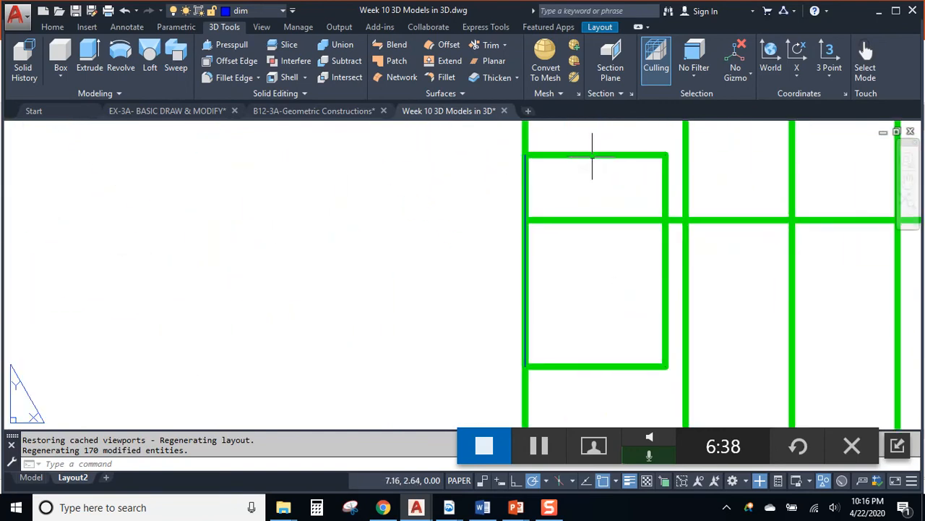
pyautogui.scroll(-6, 568, 357)
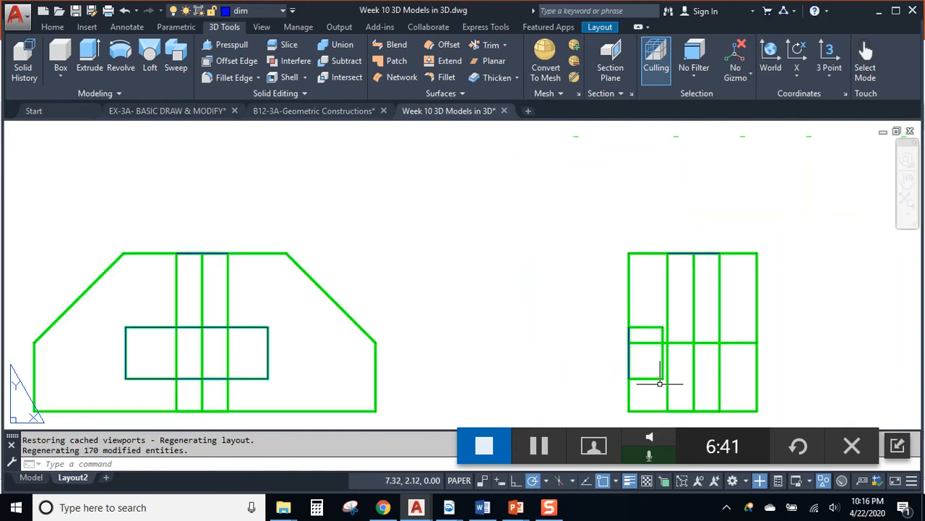
pyautogui.scroll(6, 509, 336)
pyautogui.scroll(-3, 509, 337)
pyautogui.scroll(5, 339, 316)
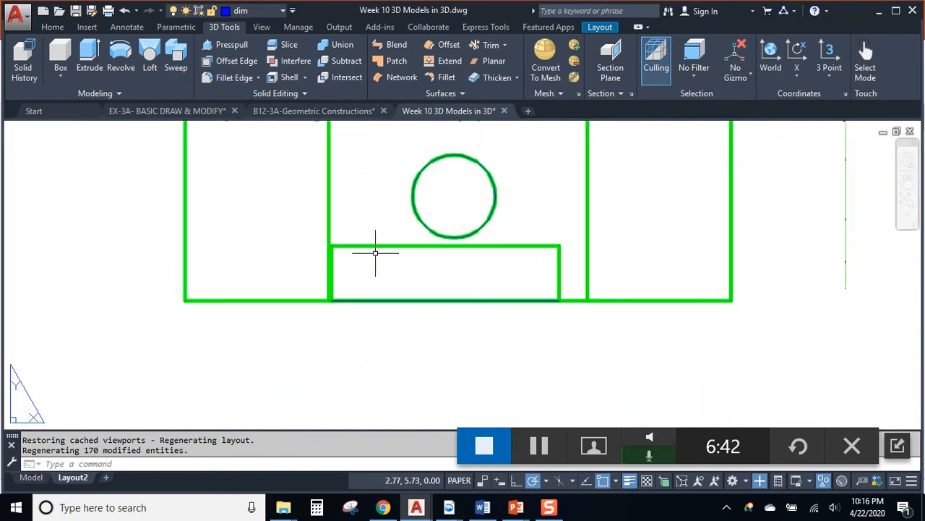
pyautogui.scroll(-4, 352, 253)
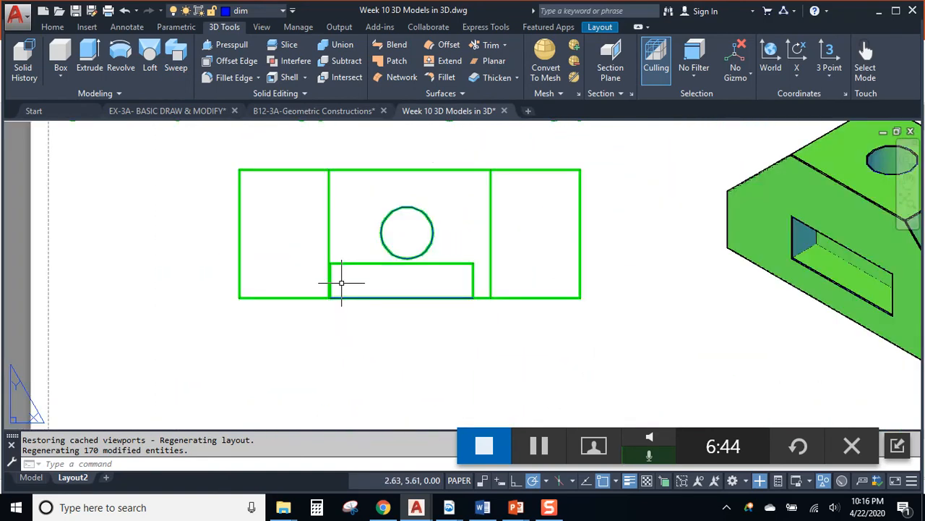
pyautogui.scroll(4, 552, 293)
pyautogui.scroll(-6, 507, 310)
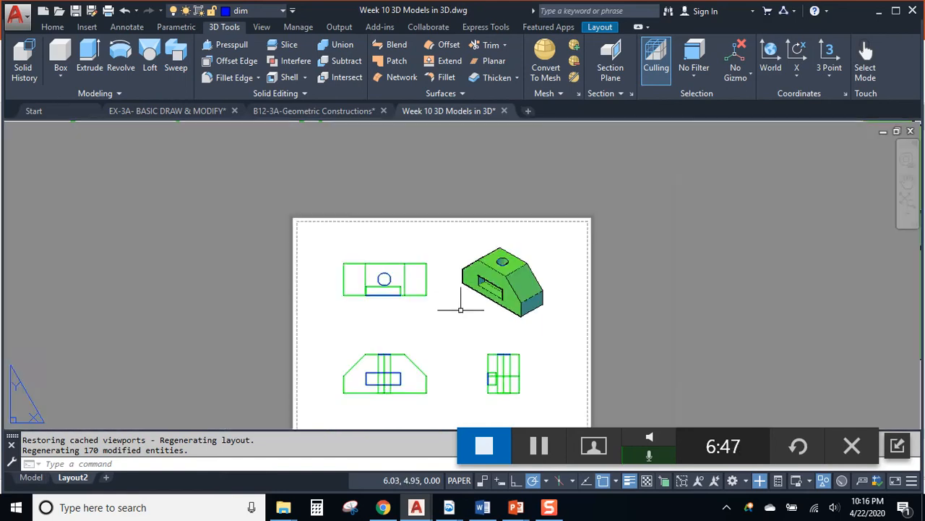
pyautogui.scroll(2, 427, 269)
pyautogui.scroll(2, 391, 242)
pyautogui.scroll(-2, 379, 235)
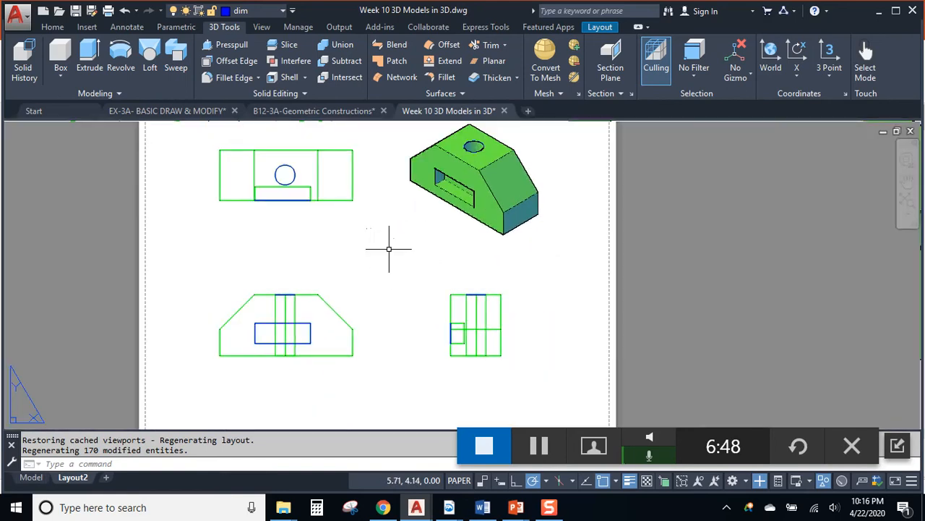
pyautogui.moveTo(365, 252); pyautogui.dragTo(395, 257, button='middle')
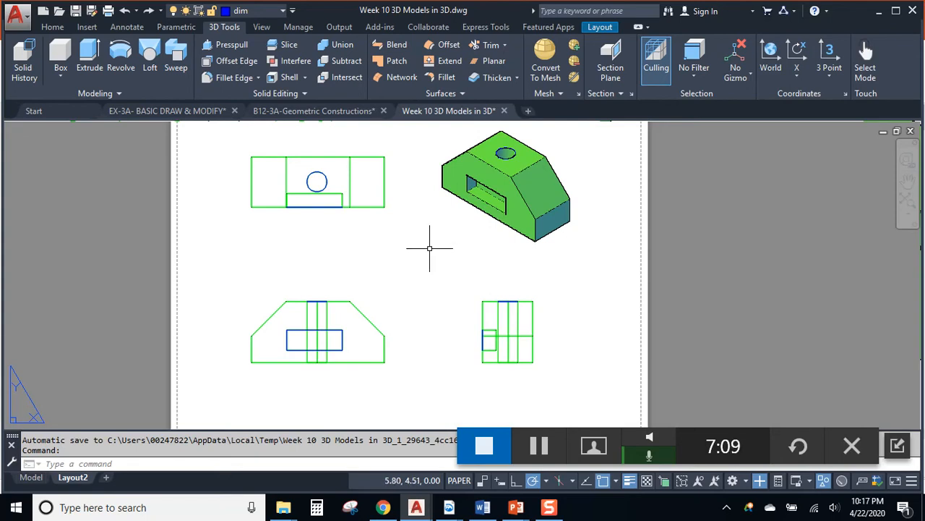
# Turn on the VPORTS layer and erase all four viewports from the layout sheet
pyautogui.click(263, 12)
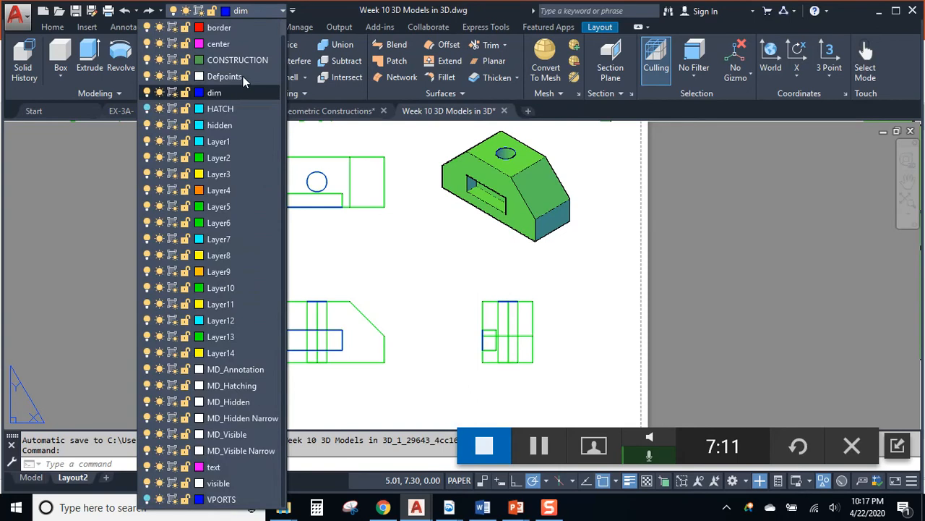
pyautogui.click(146, 499)
pyautogui.click(618, 323)
pyautogui.click(626, 326)
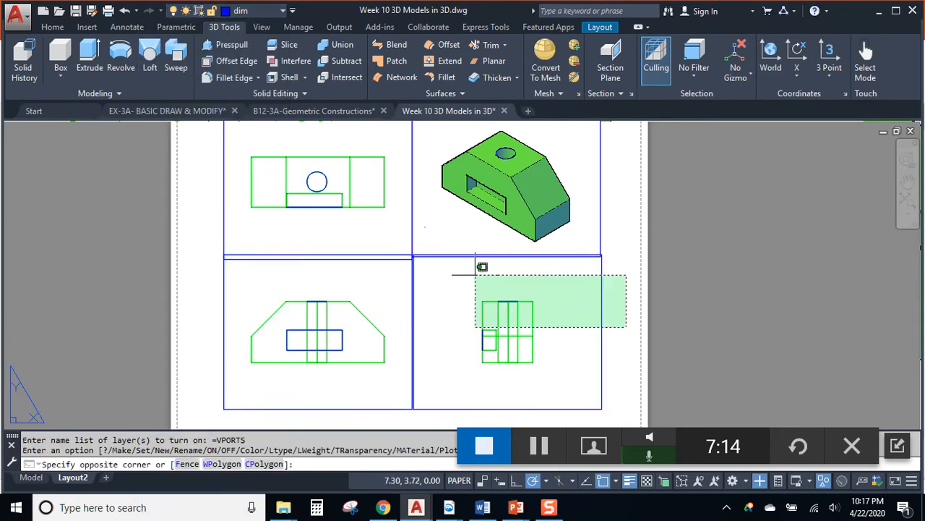
pyautogui.click(359, 207)
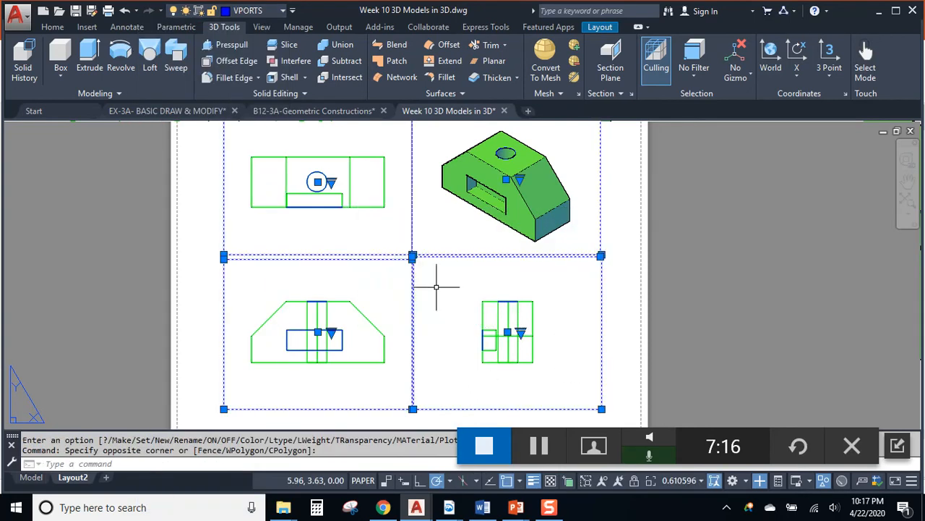
pyautogui.press('Delete')
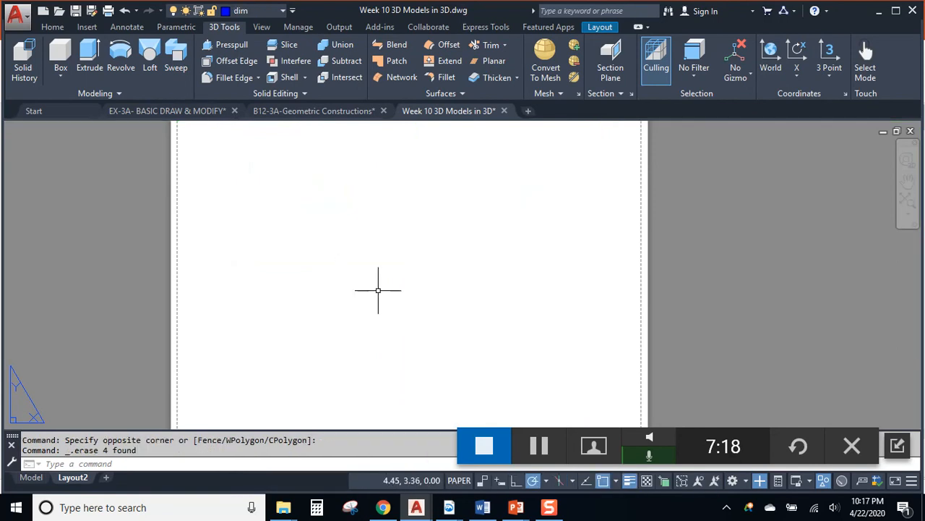
pyautogui.scroll(-2, 766, 259)
pyautogui.middleClick(769, 259)
pyautogui.middleClick(769, 259)
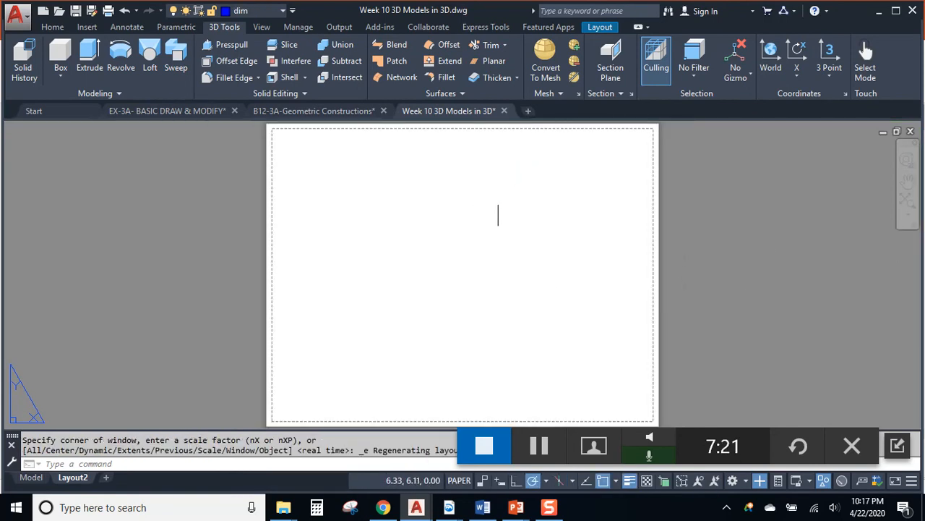
# Return to model space and presspull the pocket's left inner wall slightly inward to shorten the pocket
pyautogui.click(36, 480)
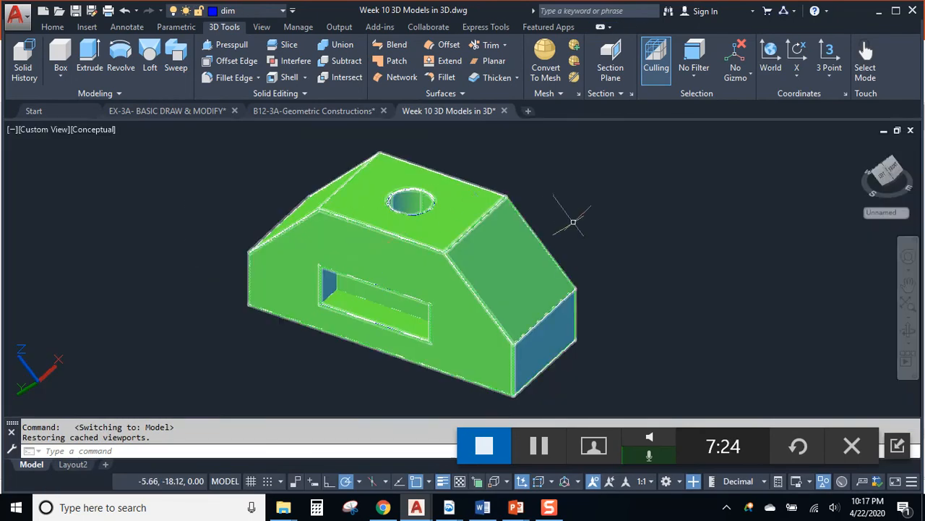
pyautogui.click(237, 49)
pyautogui.scroll(5, 352, 326)
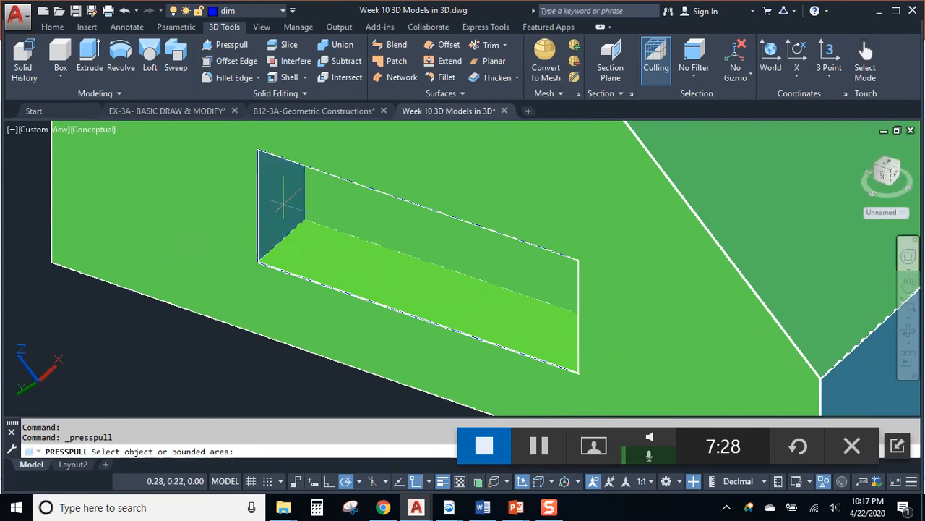
pyautogui.click(283, 204)
pyautogui.click(339, 285)
pyautogui.scroll(-5, 338, 289)
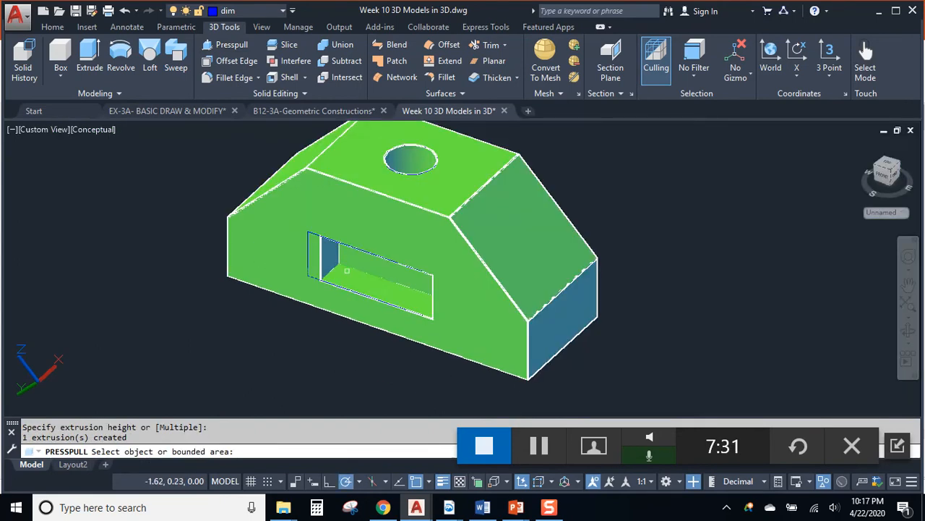
pyautogui.press('Return')
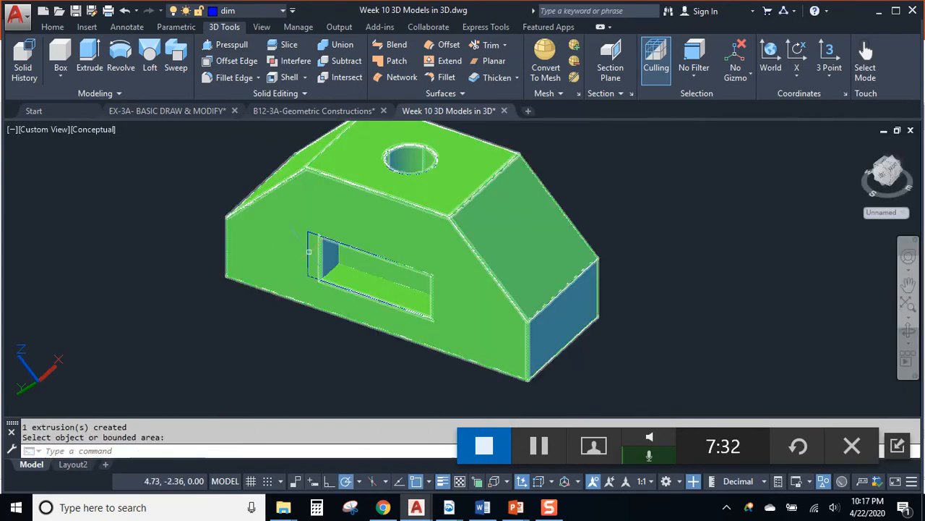
pyautogui.press('Escape')
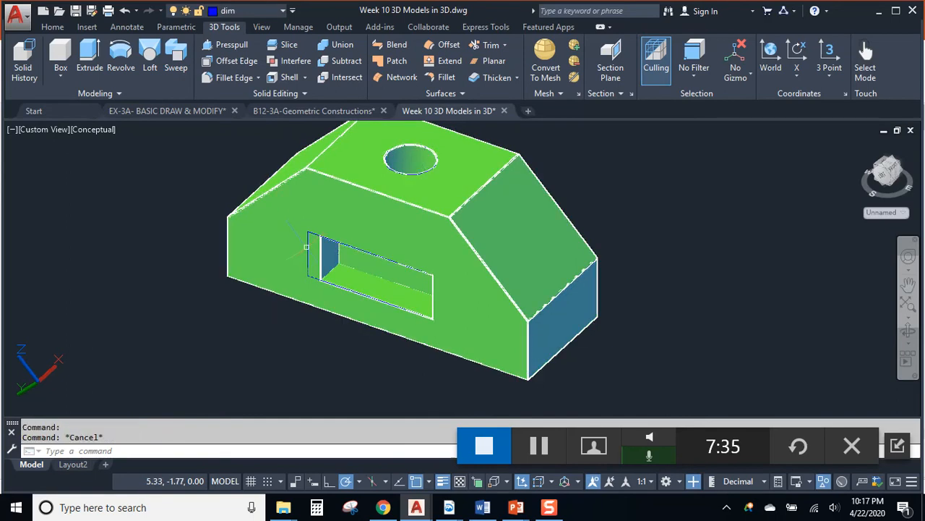
# Erase the leftover rectangle outline around the pocket on the solid's front face
pyautogui.click(227, 167)
pyautogui.click(461, 376)
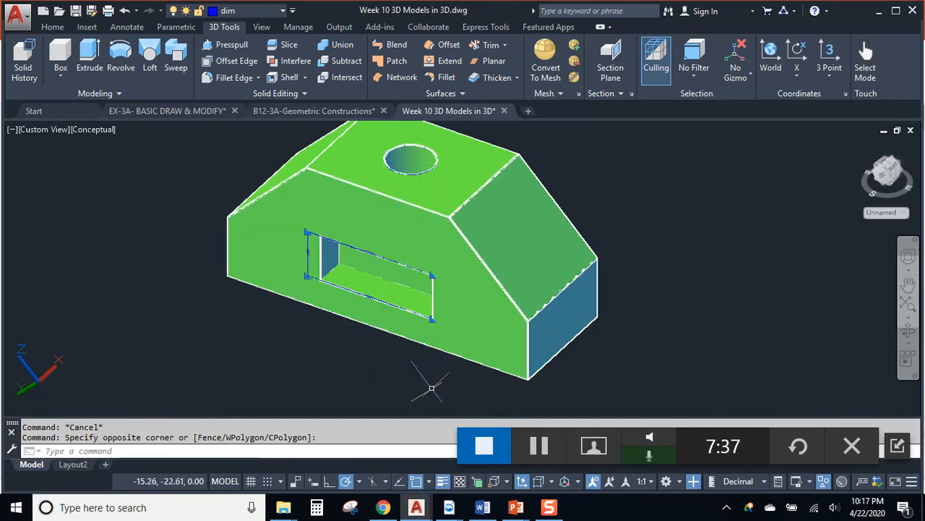
pyautogui.press('Delete')
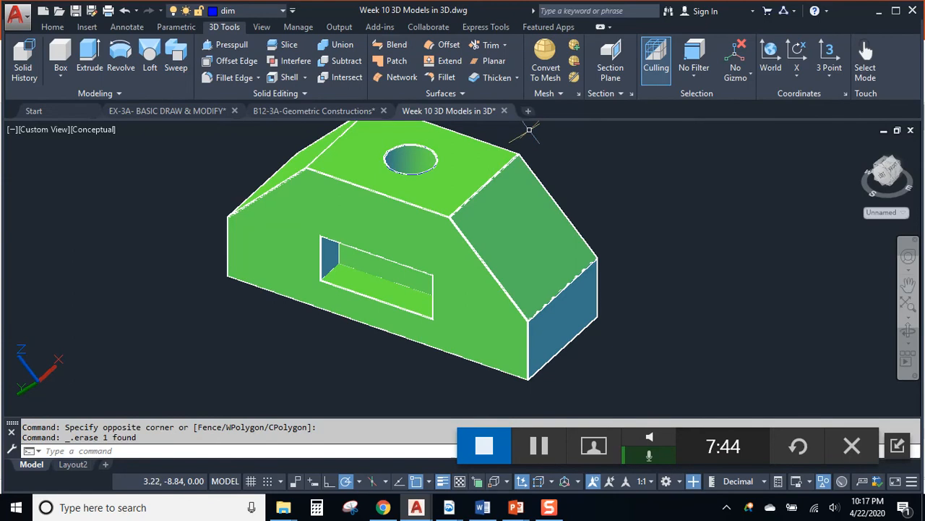
pyautogui.moveTo(512, 231); pyautogui.dragTo(513, 264, button='middle')
pyautogui.click(481, 202)
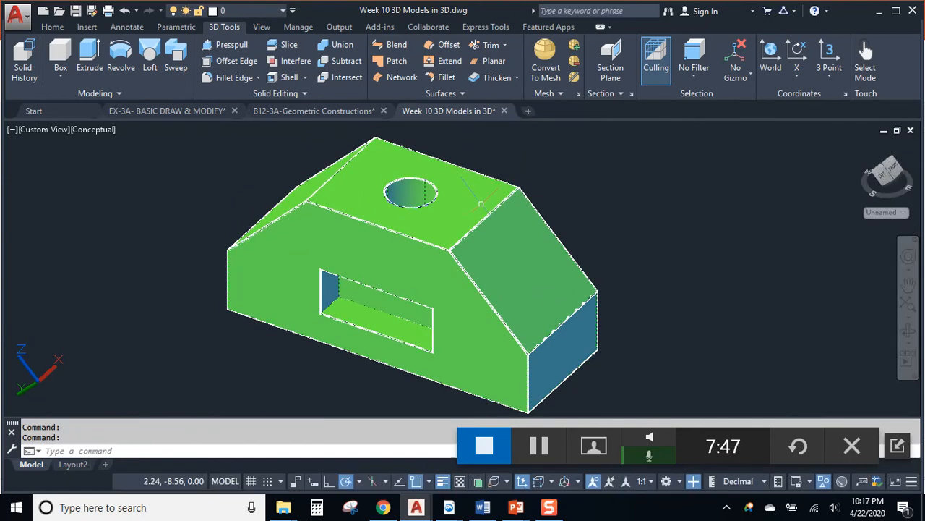
pyautogui.press('Escape')
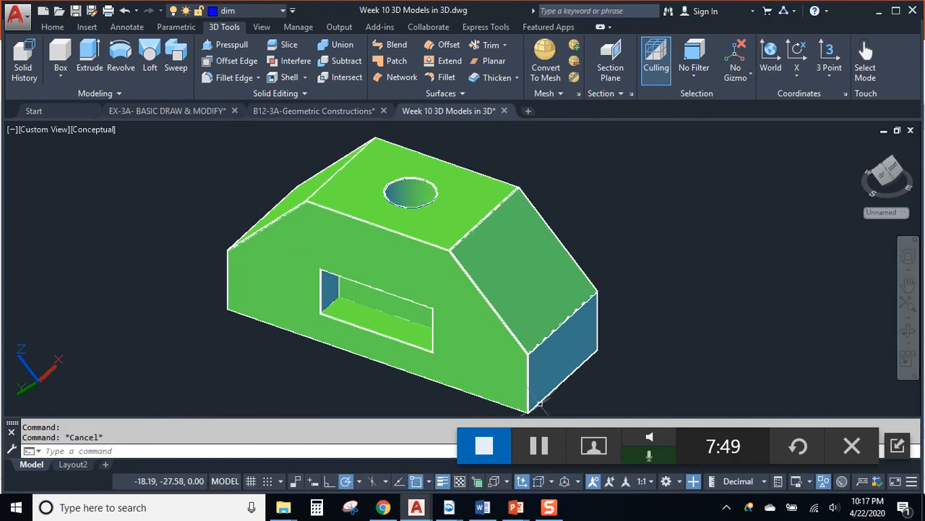
pyautogui.click(738, 253)
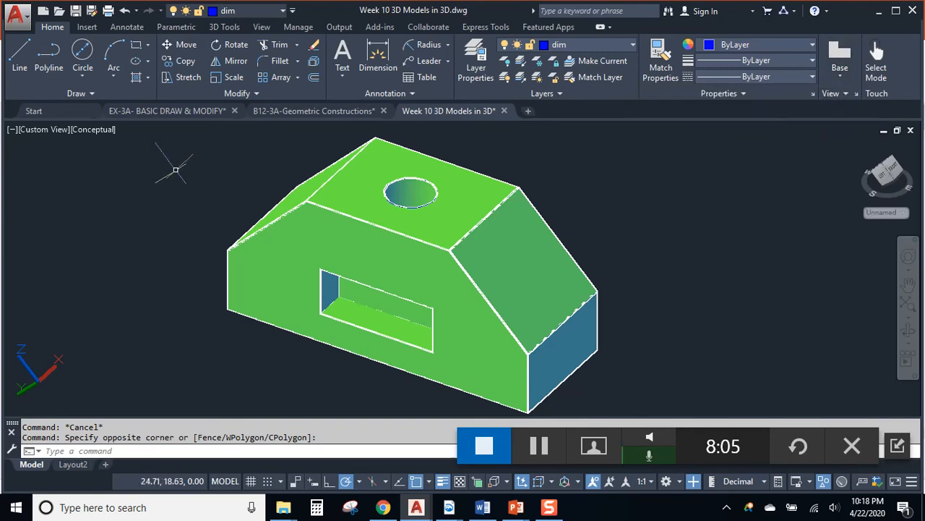
pyautogui.click(270, 31)
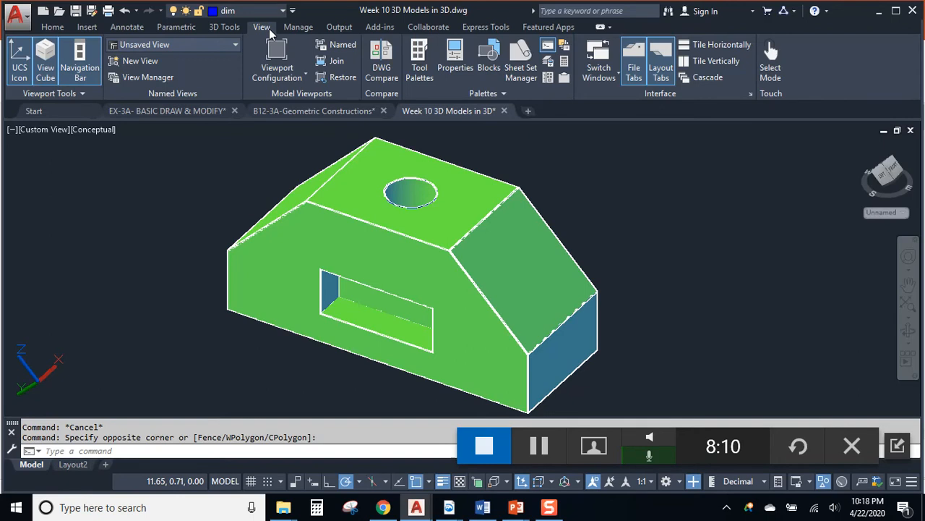
pyautogui.click(91, 33)
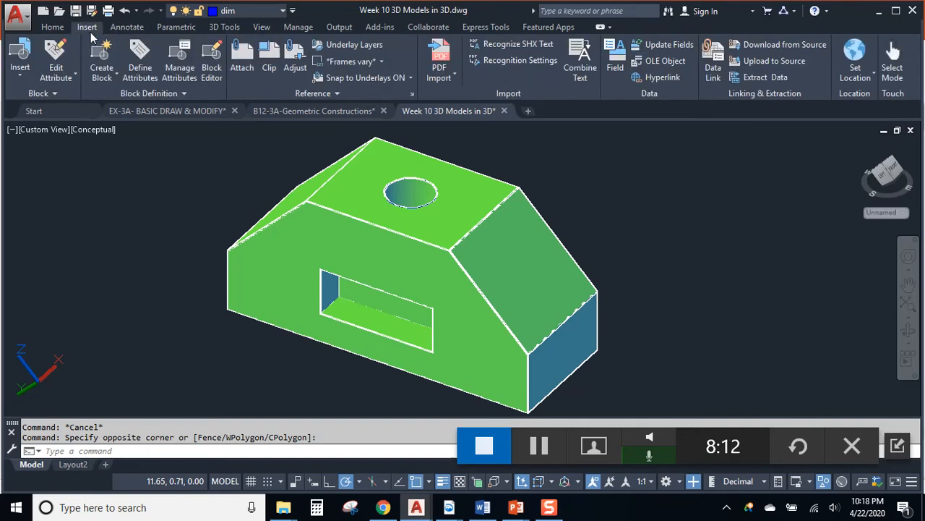
pyautogui.click(126, 31)
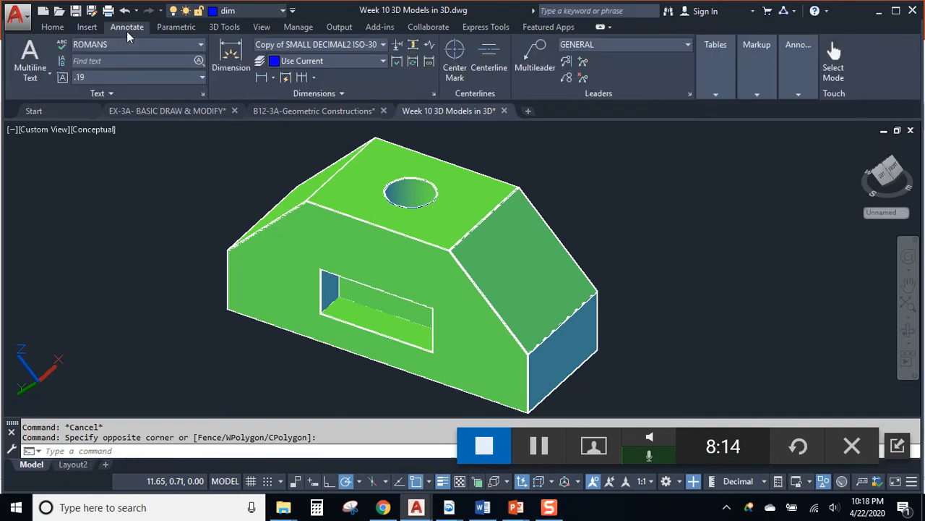
pyautogui.click(60, 27)
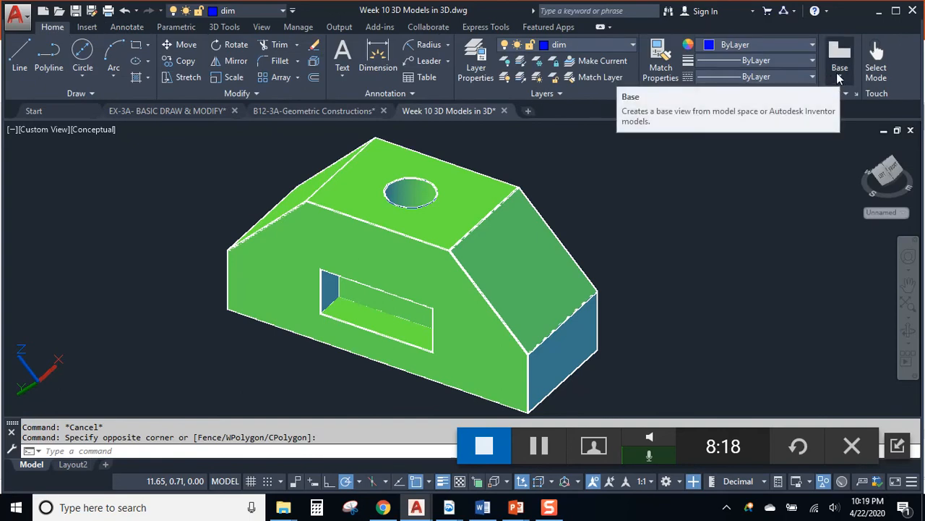
pyautogui.click(227, 29)
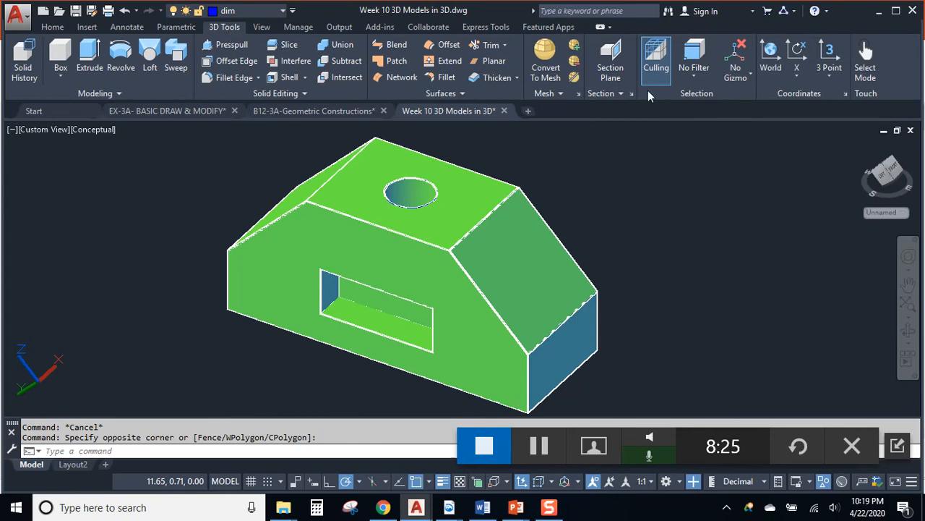
# Start a base view from model space and select the 3D solid as its source
pyautogui.click(52, 27)
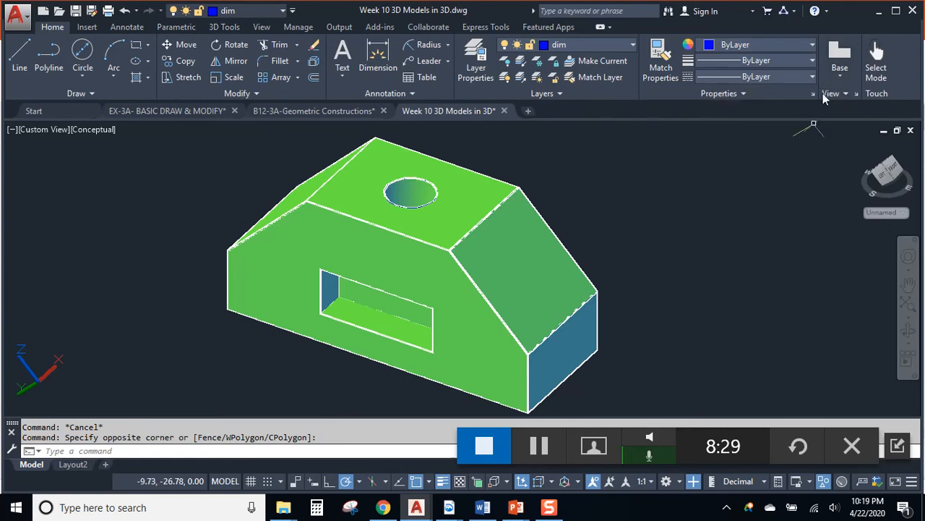
pyautogui.click(839, 79)
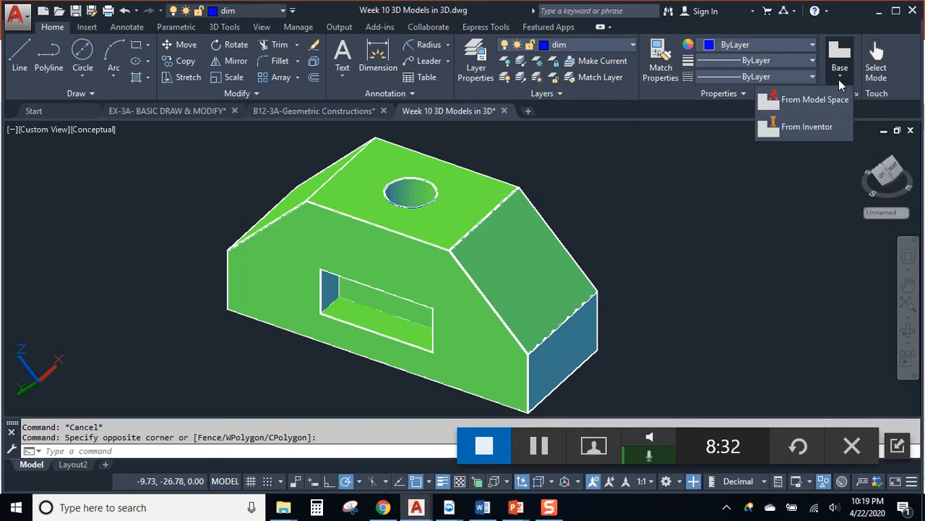
pyautogui.click(843, 75)
pyautogui.click(845, 66)
pyautogui.click(539, 446)
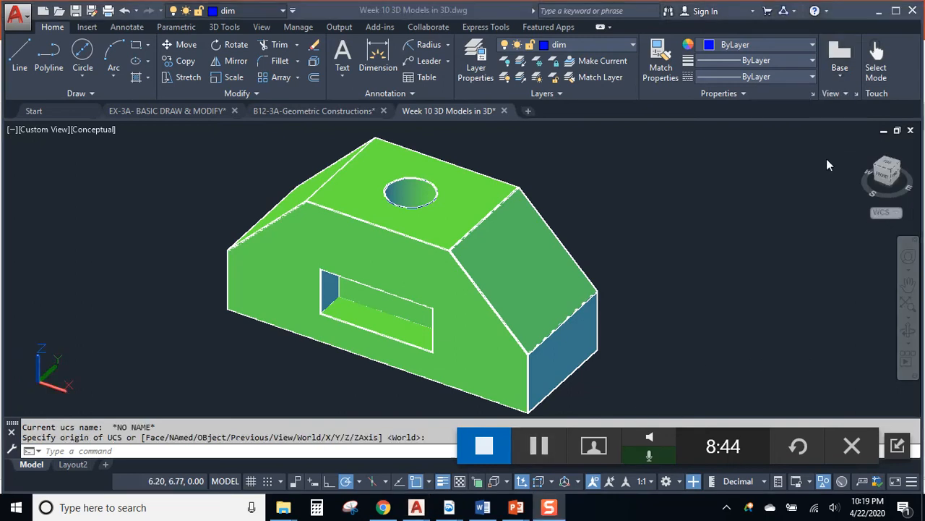
pyautogui.click(842, 80)
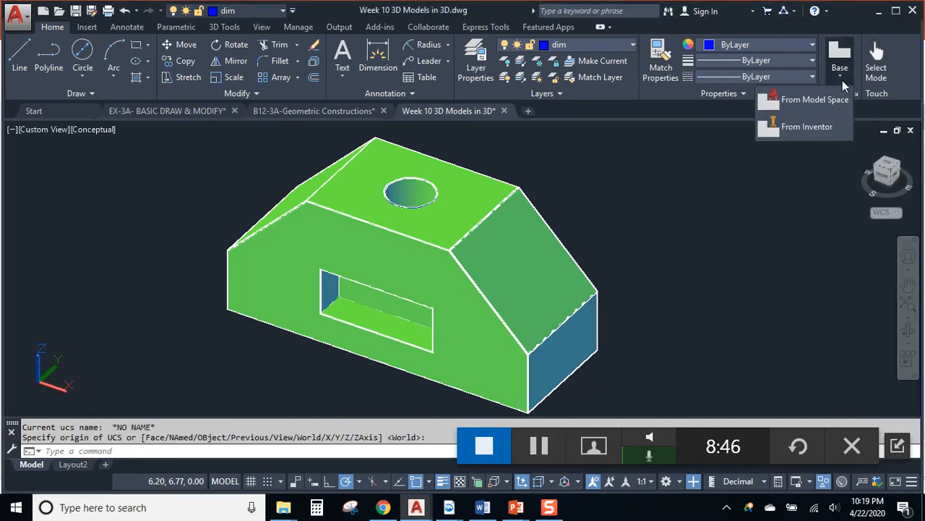
pyautogui.click(804, 101)
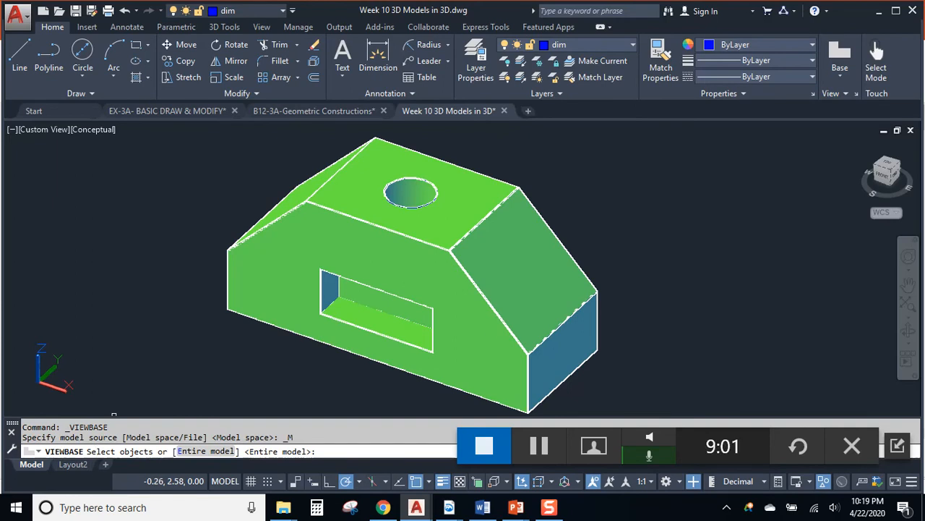
pyautogui.click(459, 195)
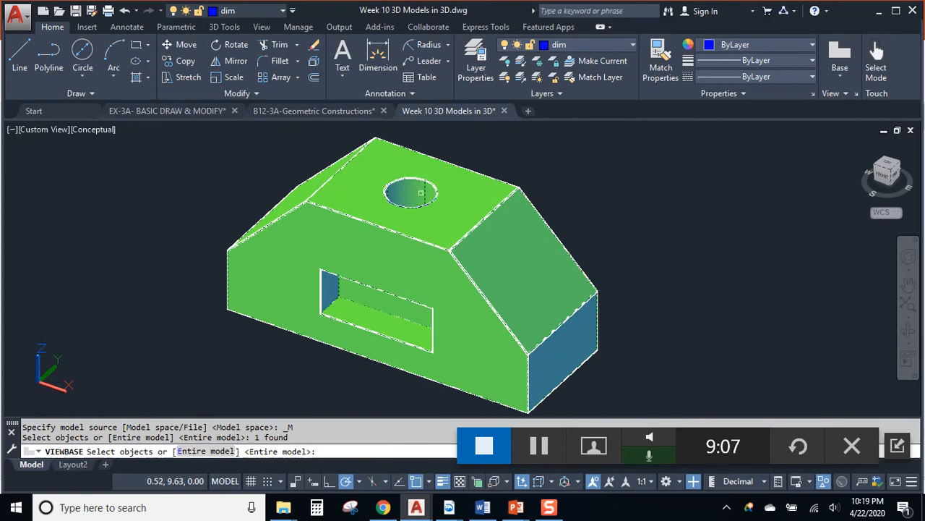
pyautogui.press('Return')
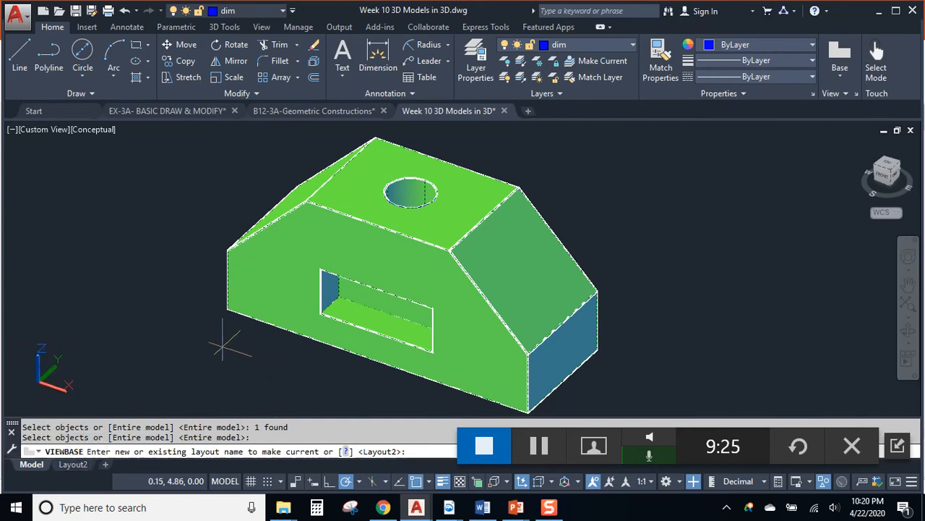
# Make Layout2 current and place the front base view at 1:2 scale in the sheet's lower left area
pyautogui.press('Return')
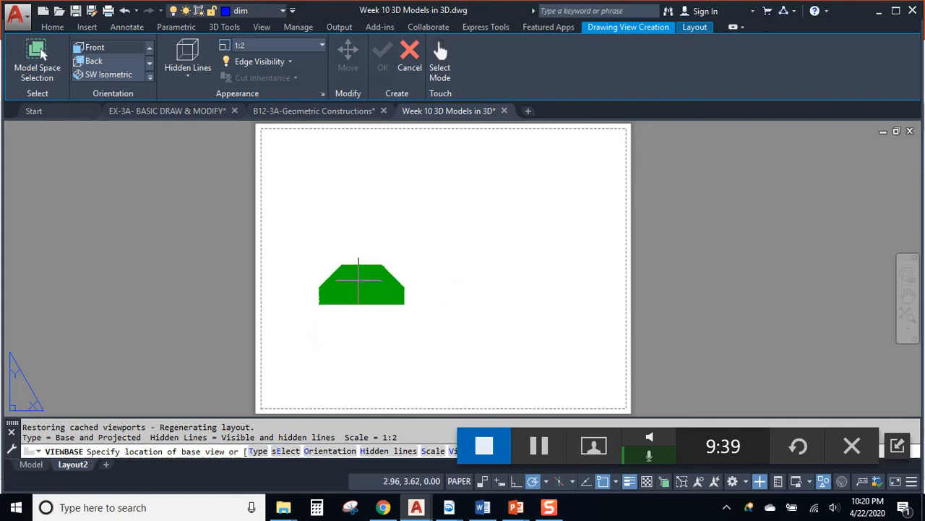
pyautogui.click(368, 313)
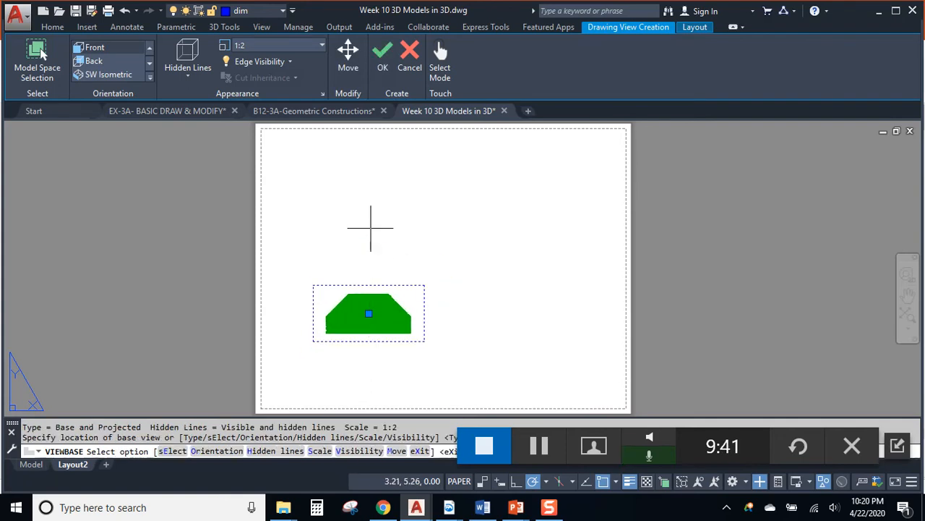
pyautogui.press('Return')
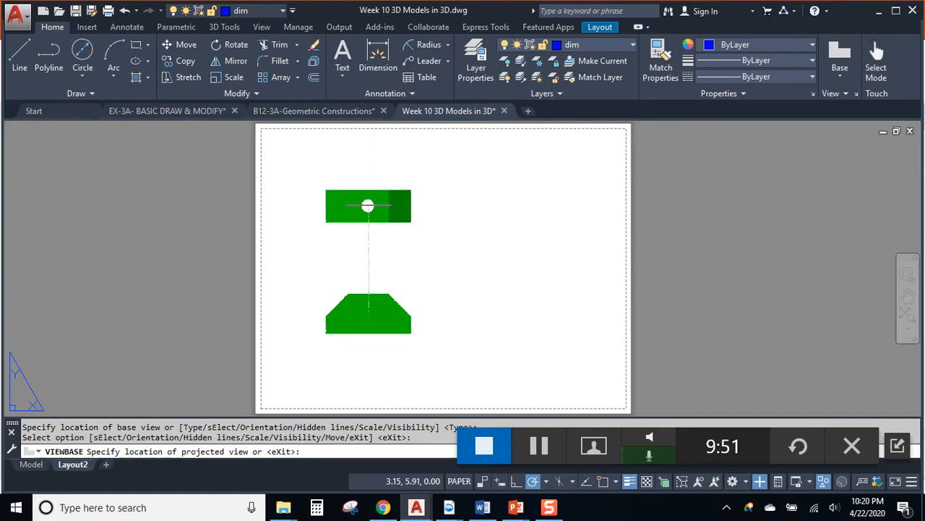
# Project the top view above the front view, the side view to its right and an isometric view in the sheet's upper right corner
pyautogui.click(368, 205)
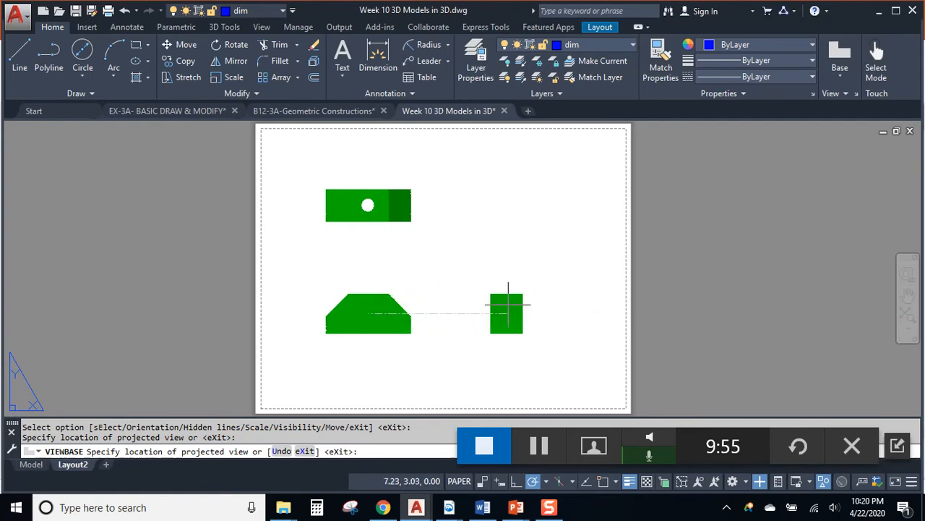
pyautogui.click(491, 313)
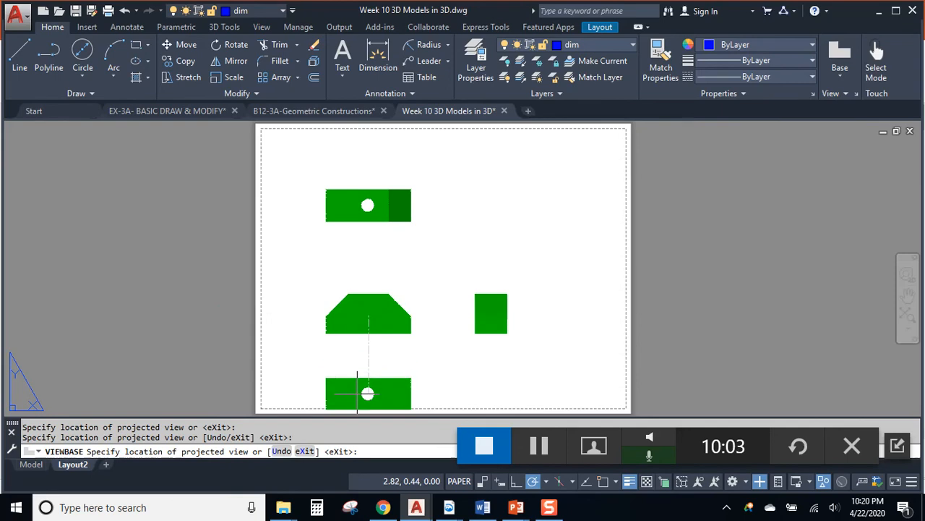
pyautogui.click(548, 177)
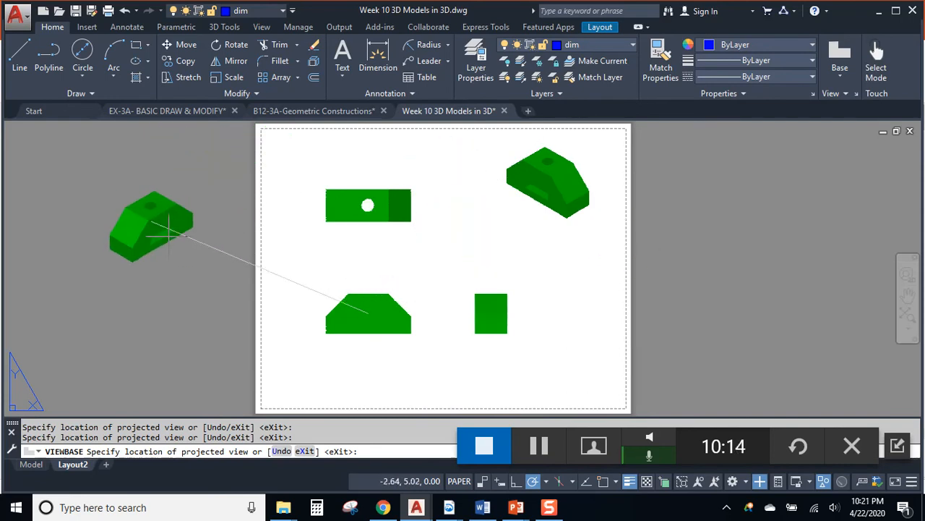
pyautogui.click(130, 216)
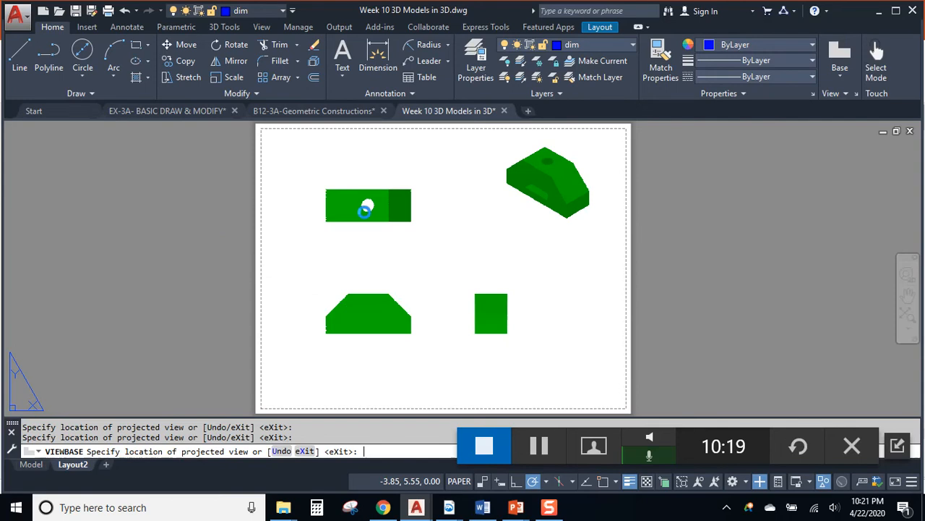
pyautogui.press('Return')
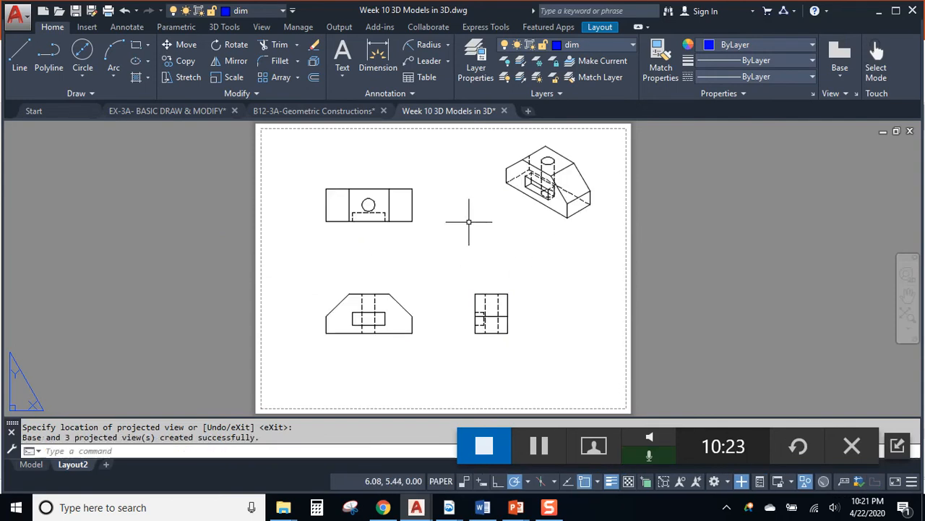
# Examine the visible and hidden lines of the hole and pocket in the front and top views
pyautogui.scroll(2, 418, 232)
pyautogui.moveTo(402, 320)
pyautogui.mouseDown(button='middle')
pyautogui.moveTo(424, 212)
pyautogui.moveTo(393, 314)
pyautogui.mouseUp(button='middle')
pyautogui.moveTo(473, 232); pyautogui.dragTo(487, 204, button='middle')
pyautogui.scroll(4, 366, 319)
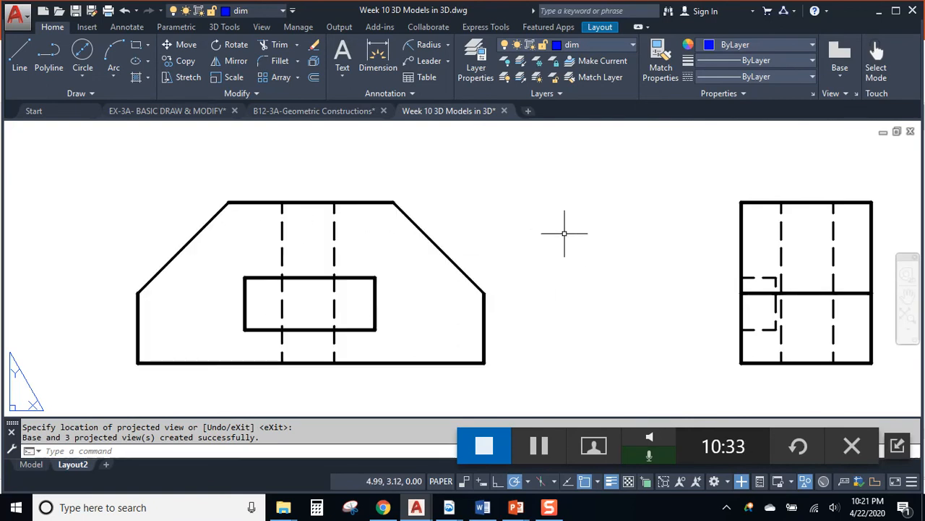
pyautogui.click(444, 183)
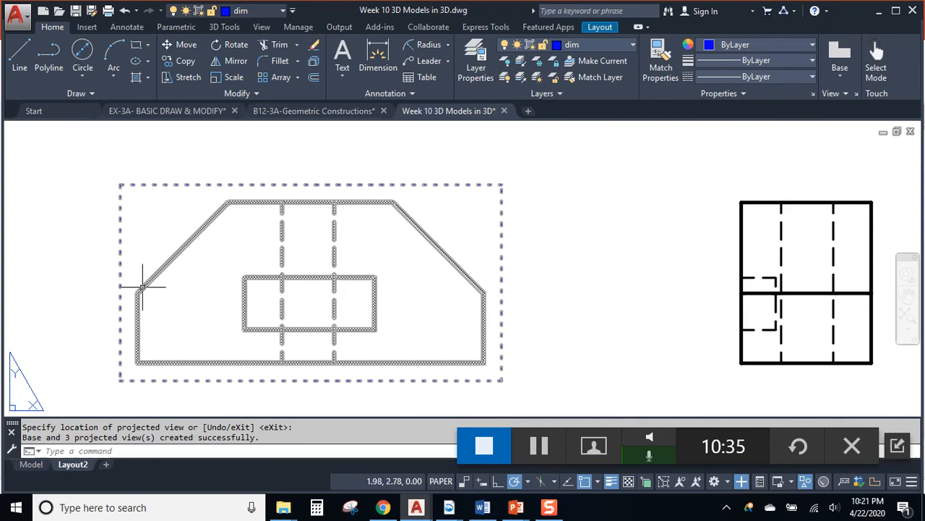
pyautogui.moveTo(567, 221); pyautogui.dragTo(602, 401, button='middle')
pyautogui.moveTo(541, 228); pyautogui.dragTo(543, 391, button='middle')
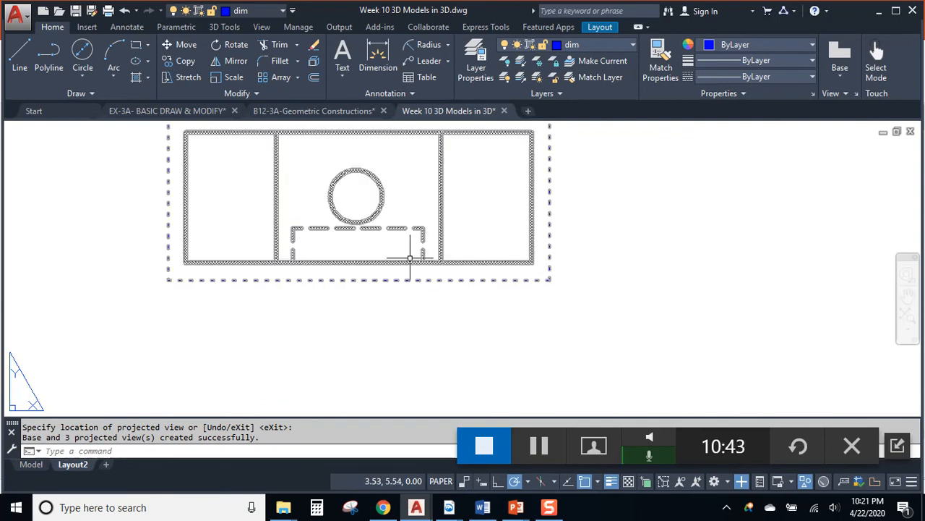
# Examine the hole and pocket edges in the side and isometric views and the arrangement of all four views
pyautogui.scroll(-2, 553, 298)
pyautogui.moveTo(628, 320); pyautogui.dragTo(499, 234, button='middle')
pyautogui.scroll(-2, 499, 233)
pyautogui.scroll(5, 541, 154)
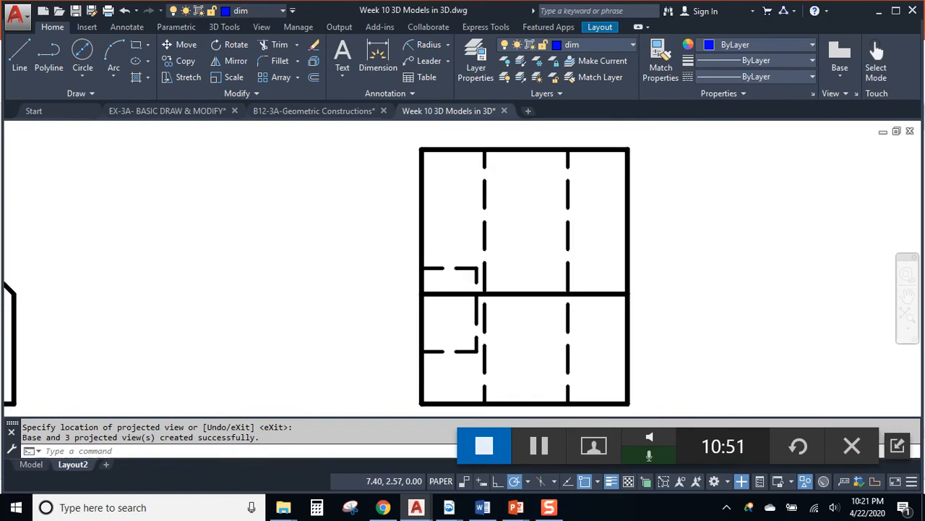
pyautogui.scroll(-3, 671, 315)
pyautogui.scroll(-4, 644, 229)
pyautogui.scroll(4, 615, 244)
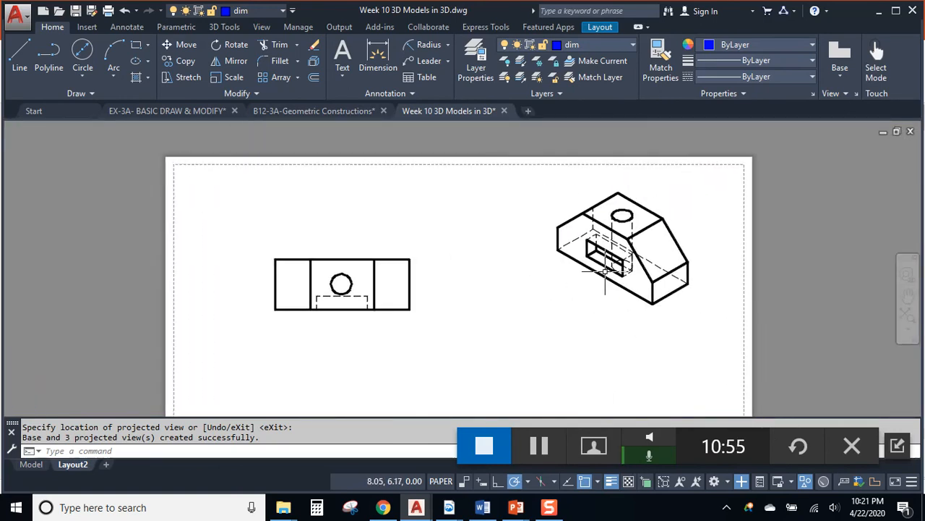
pyautogui.scroll(5, 451, 258)
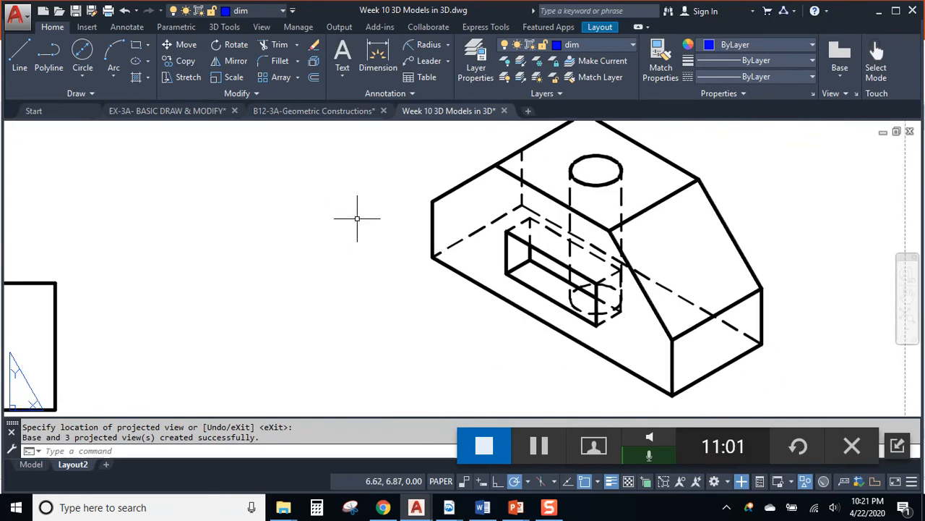
pyautogui.scroll(-6, 355, 214)
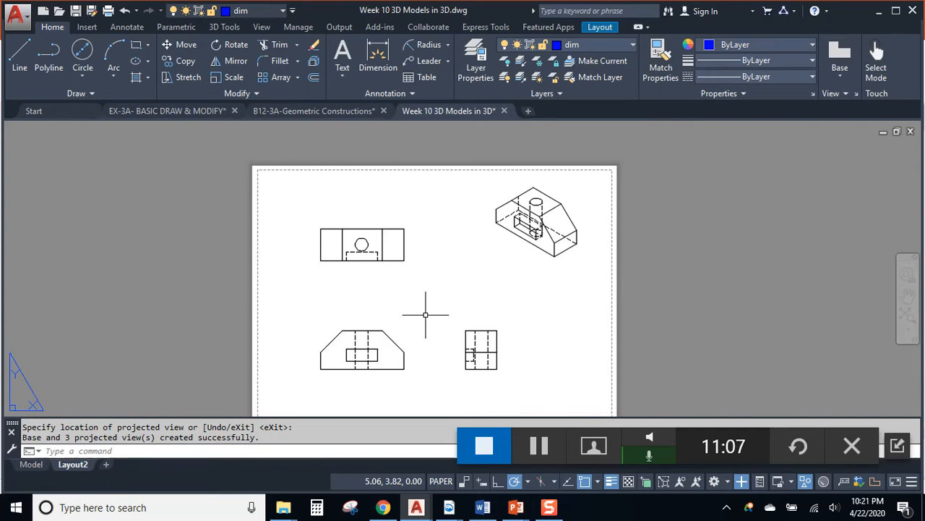
pyautogui.scroll(3, 415, 307)
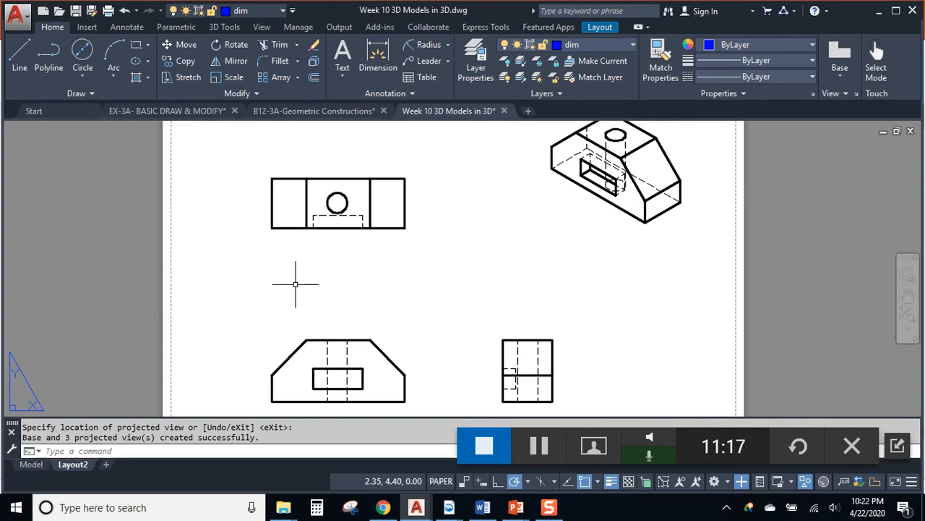
pyautogui.moveTo(335, 271); pyautogui.dragTo(365, 231, button='middle')
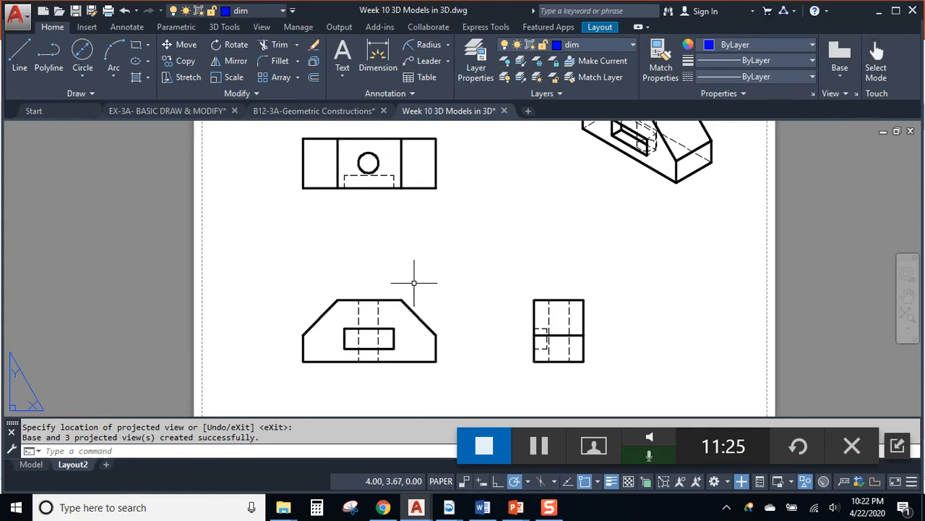
pyautogui.moveTo(352, 224); pyautogui.dragTo(293, 259, button='middle')
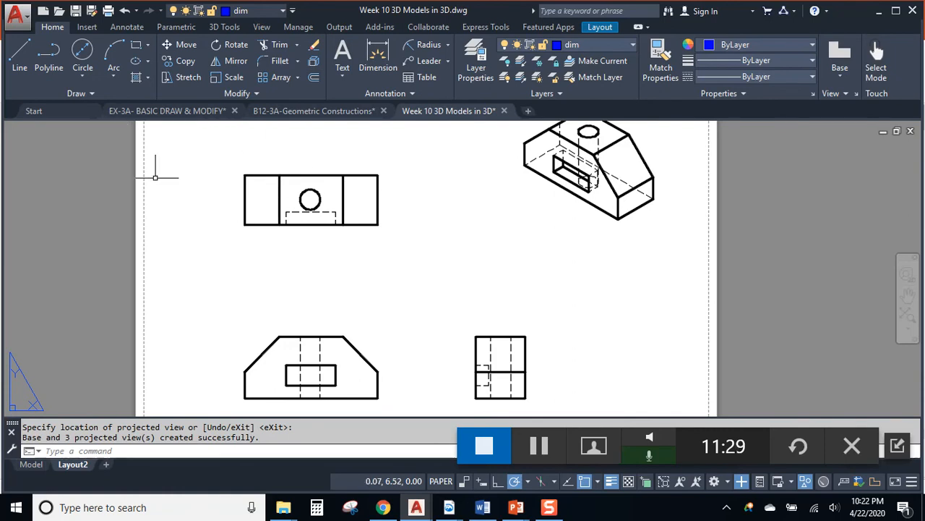
# Move the front base view around the sheet, settling it slightly left of and below its original position, and deselect it
pyautogui.press('Return')
pyautogui.click(268, 325)
pyautogui.moveTo(406, 319); pyautogui.dragTo(439, 256, button='middle')
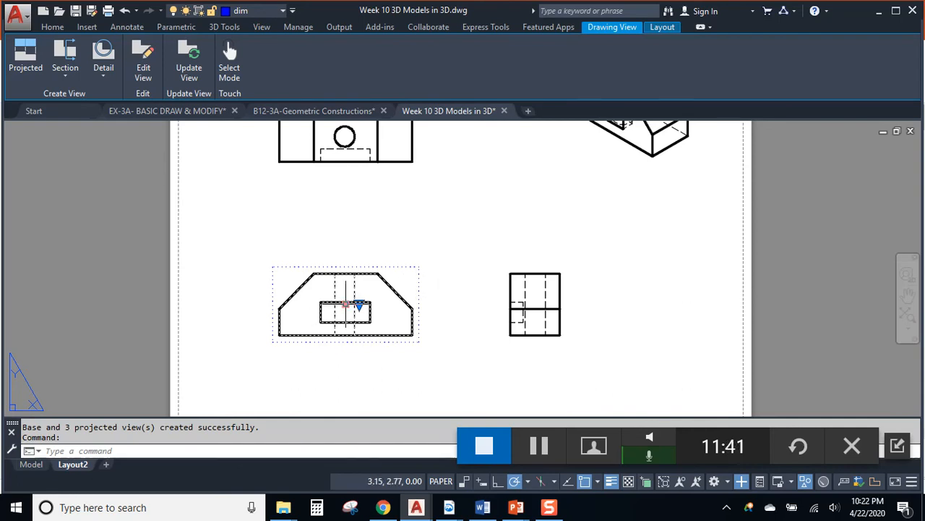
pyautogui.click(345, 304)
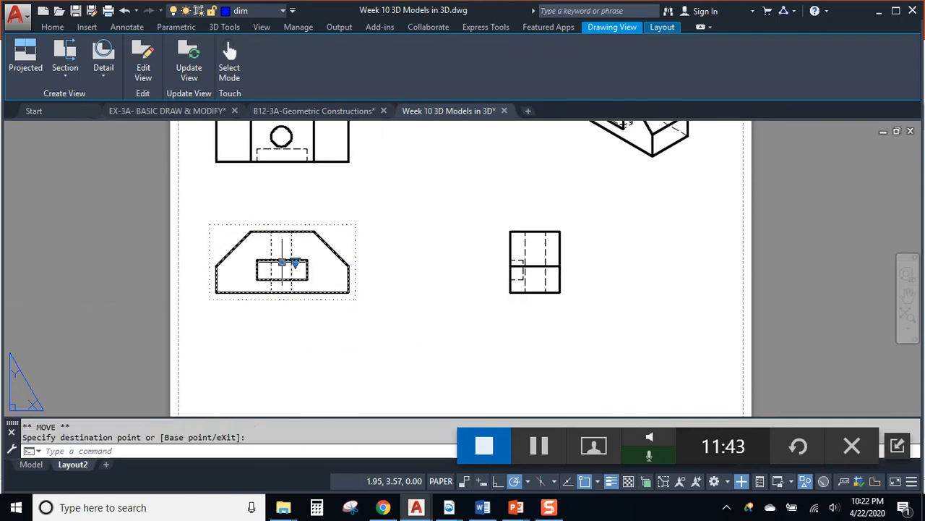
pyautogui.click(329, 331)
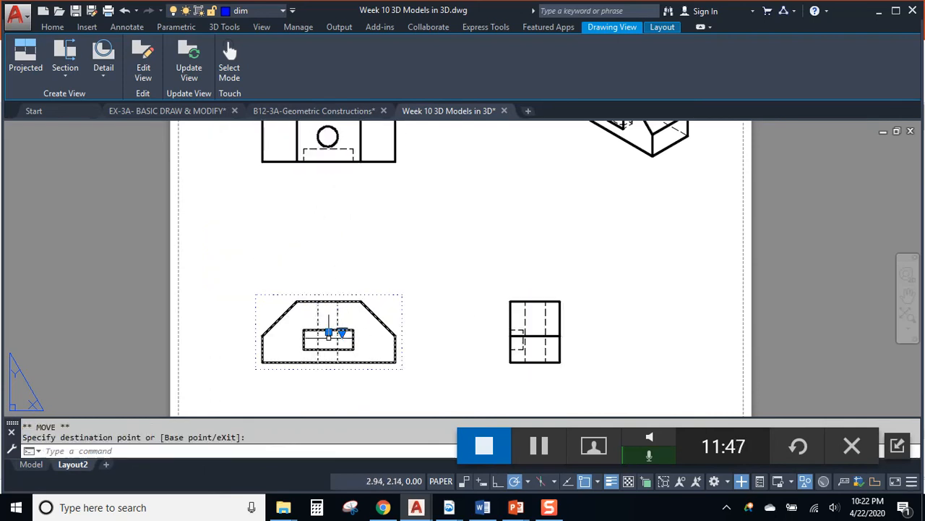
pyautogui.click(297, 301)
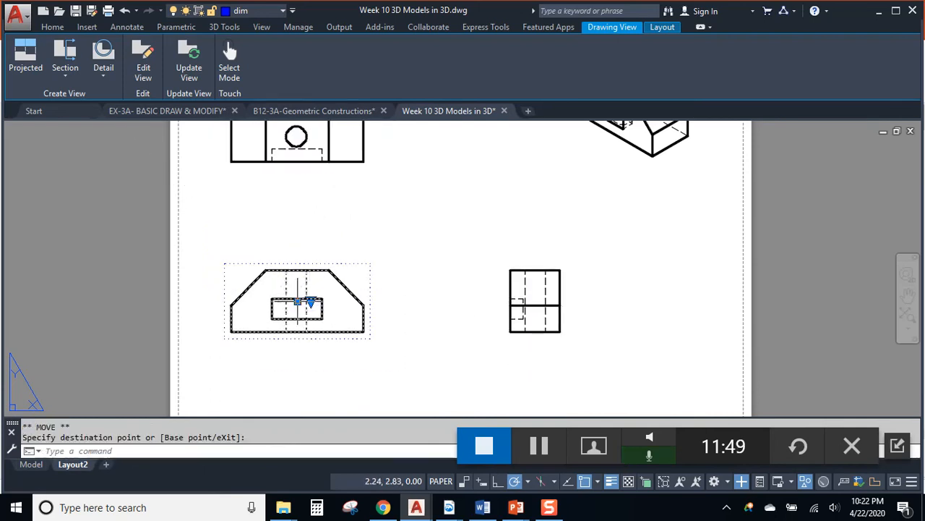
pyautogui.click(297, 358)
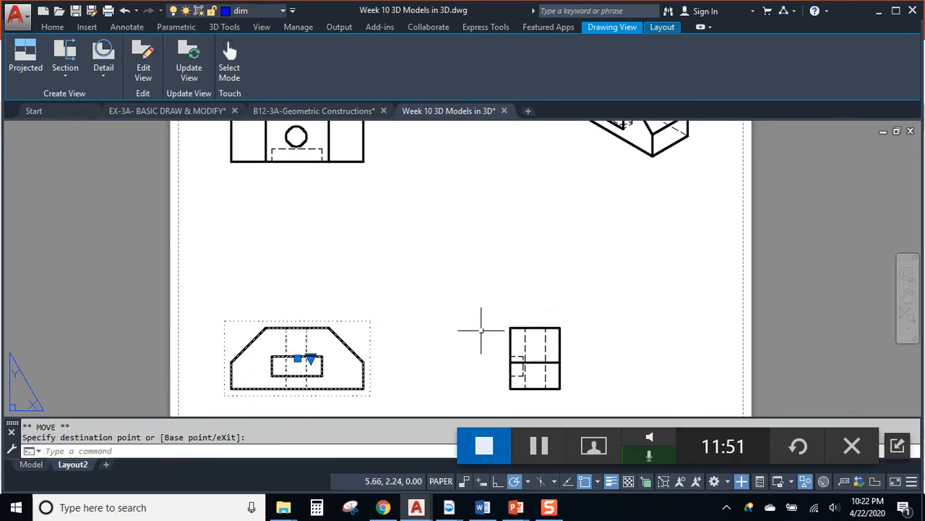
pyautogui.click(297, 358)
pyautogui.click(364, 363)
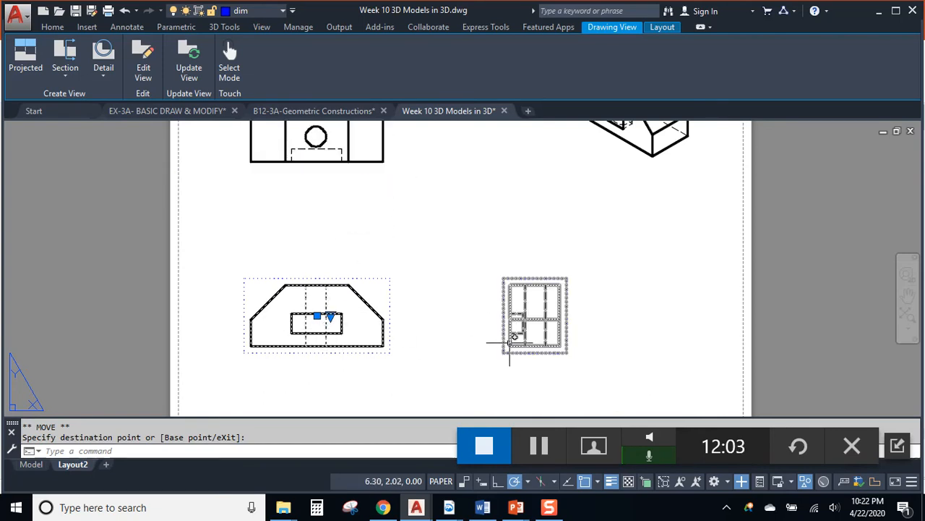
pyautogui.press('Escape')
# Set the scale of the front base view to 1:1
pyautogui.moveTo(406, 267); pyautogui.dragTo(363, 312, button='middle')
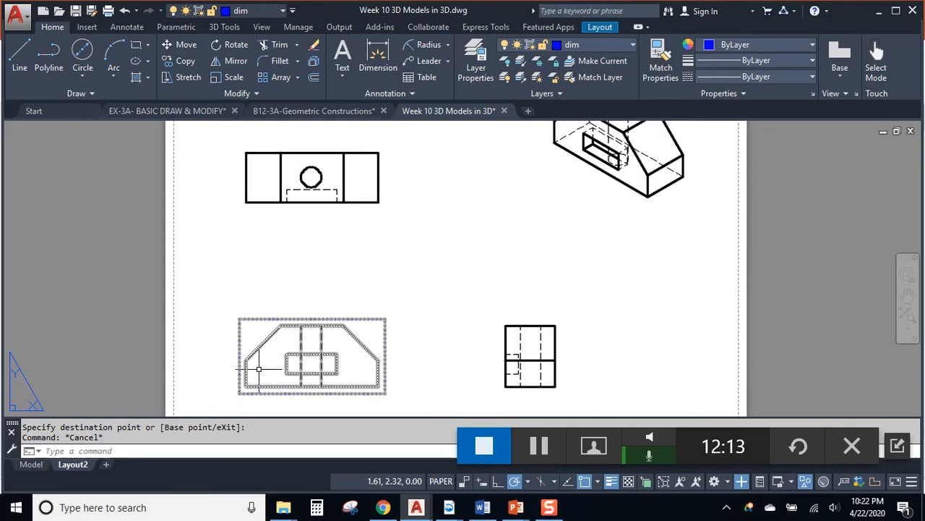
pyautogui.scroll(4, 331, 401)
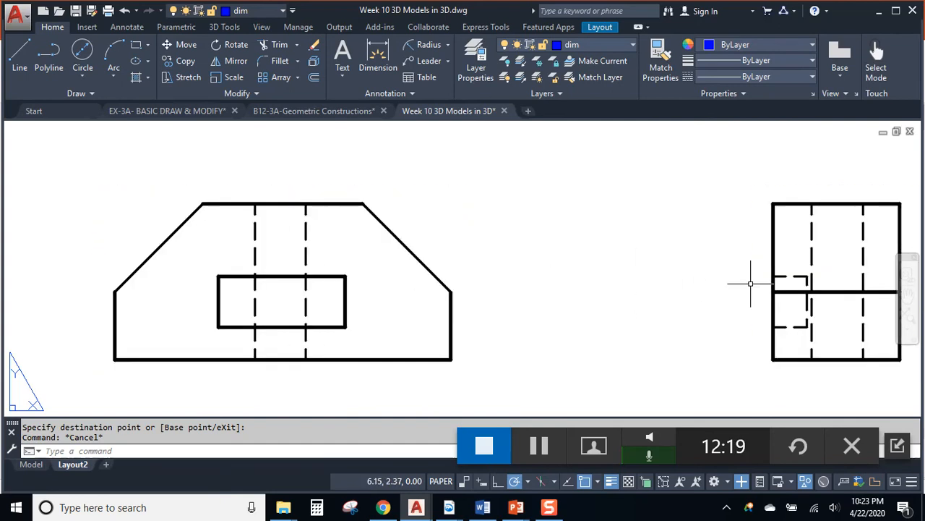
pyautogui.scroll(-4, 437, 271)
pyautogui.moveTo(454, 233)
pyautogui.mouseDown(button='middle')
pyautogui.moveTo(445, 258)
pyautogui.moveTo(400, 294)
pyautogui.mouseUp(button='middle')
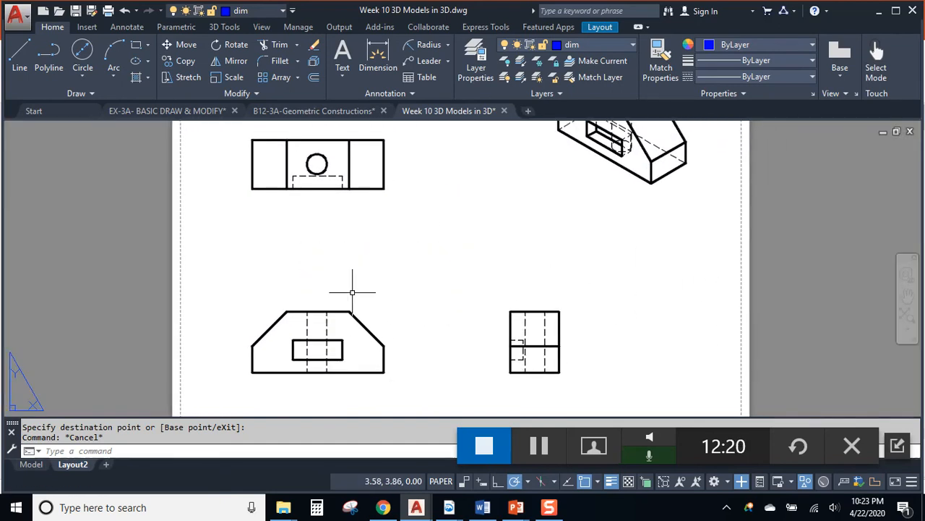
pyautogui.click(348, 327)
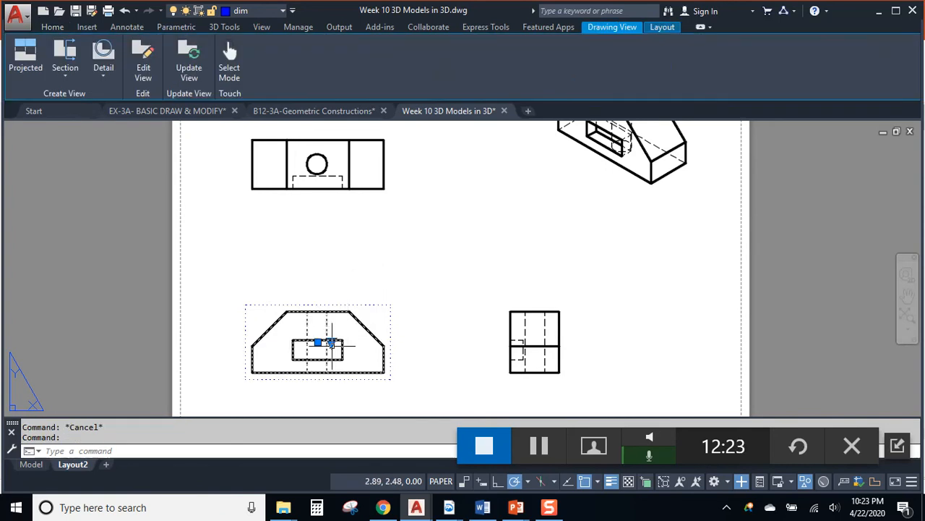
pyautogui.click(332, 342)
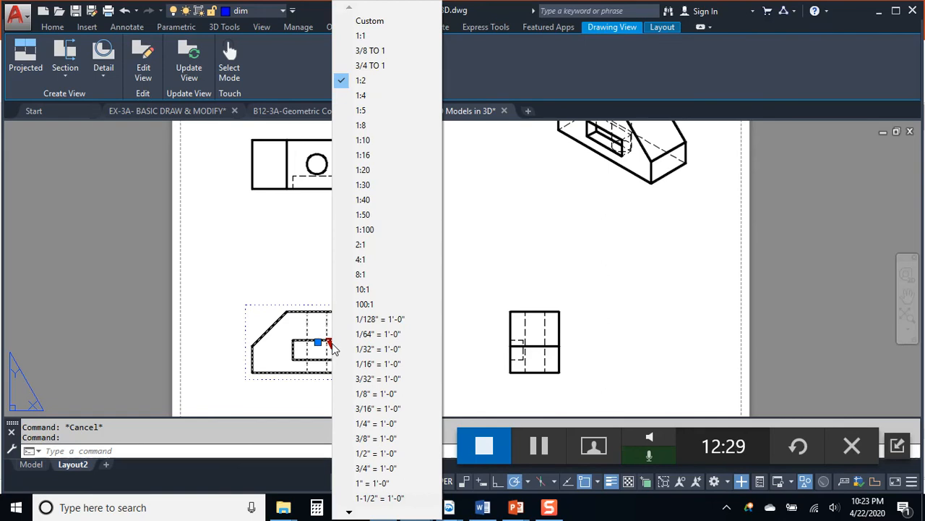
pyautogui.click(369, 41)
pyautogui.scroll(-4, 560, 290)
pyautogui.scroll(3, 560, 290)
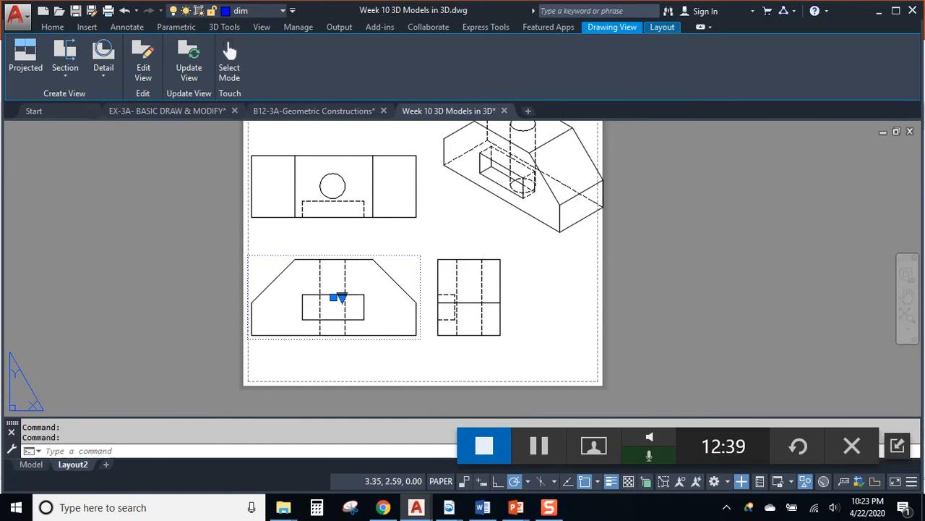
# Return the front base view's scale to 1:2, and after that reduce it to 1:5
pyautogui.click(340, 297)
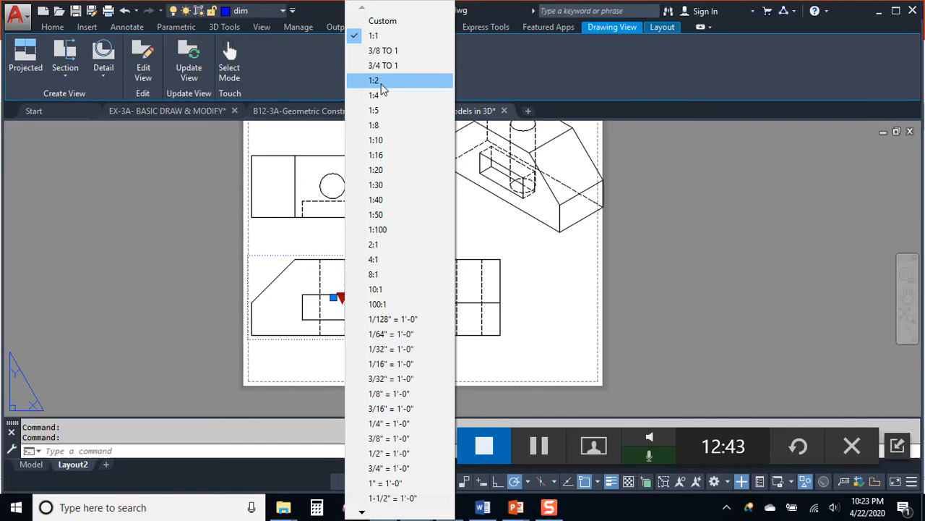
pyautogui.click(381, 83)
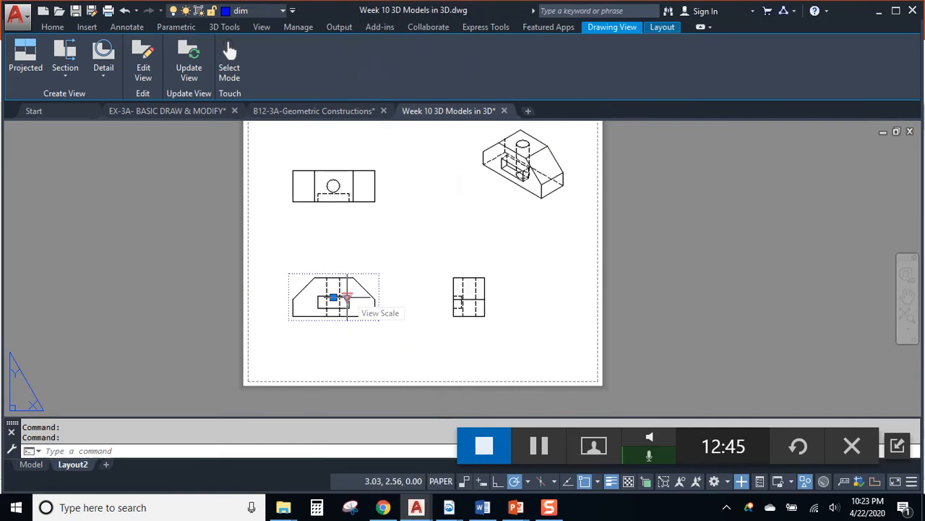
pyautogui.click(346, 297)
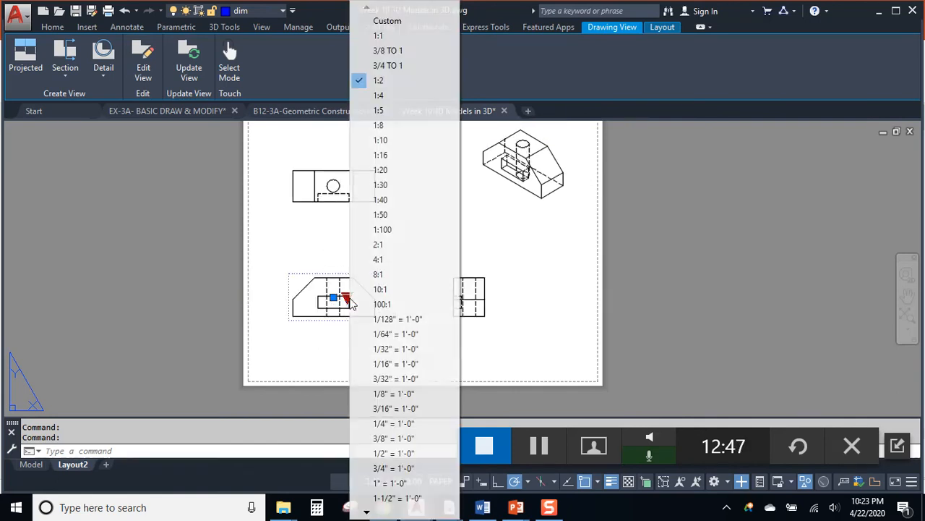
pyautogui.click(381, 110)
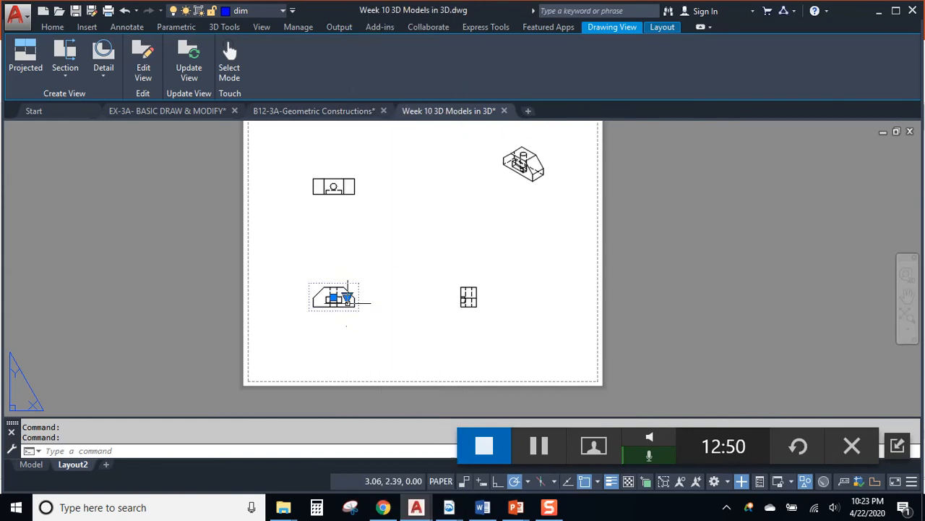
# Set the front base view's scale back to 1:2 and deselect the view
pyautogui.click(347, 297)
pyautogui.click(392, 82)
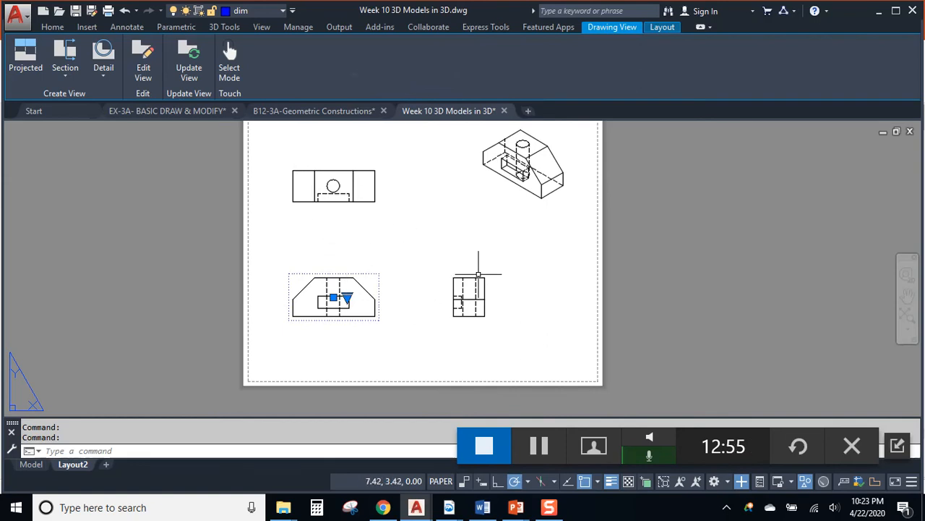
pyautogui.press('Escape')
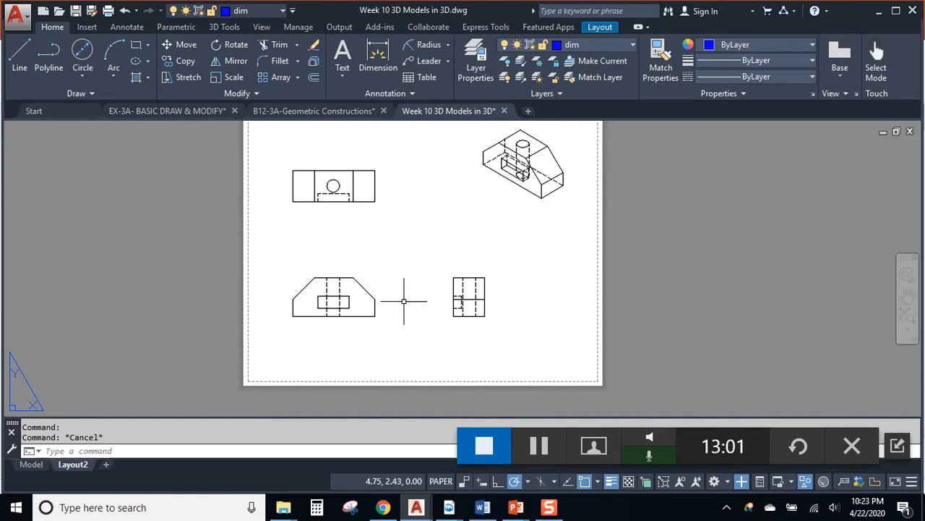
# Select the front base view again and enlarge its scale to 1:1, keeping the whole sheet in sight
pyautogui.scroll(8, 404, 301)
pyautogui.scroll(-4, 289, 268)
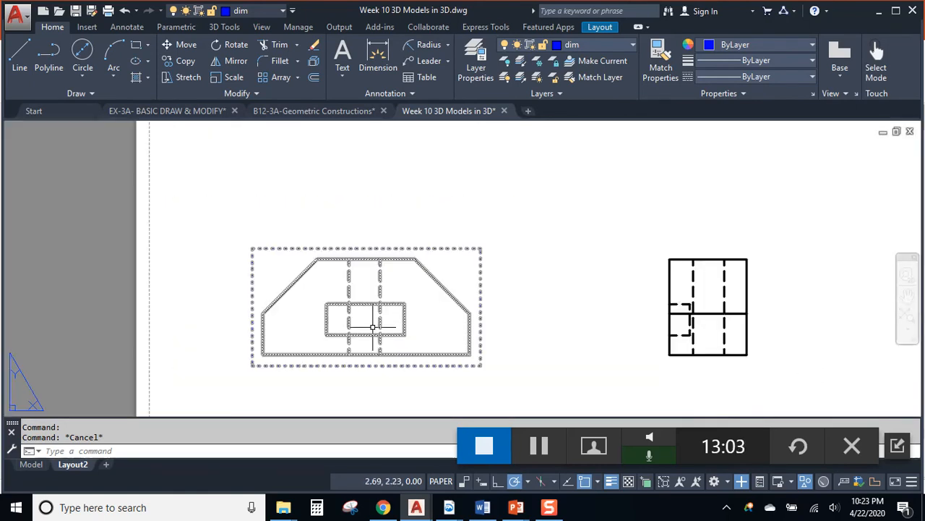
pyautogui.scroll(-3, 368, 311)
pyautogui.click(383, 307)
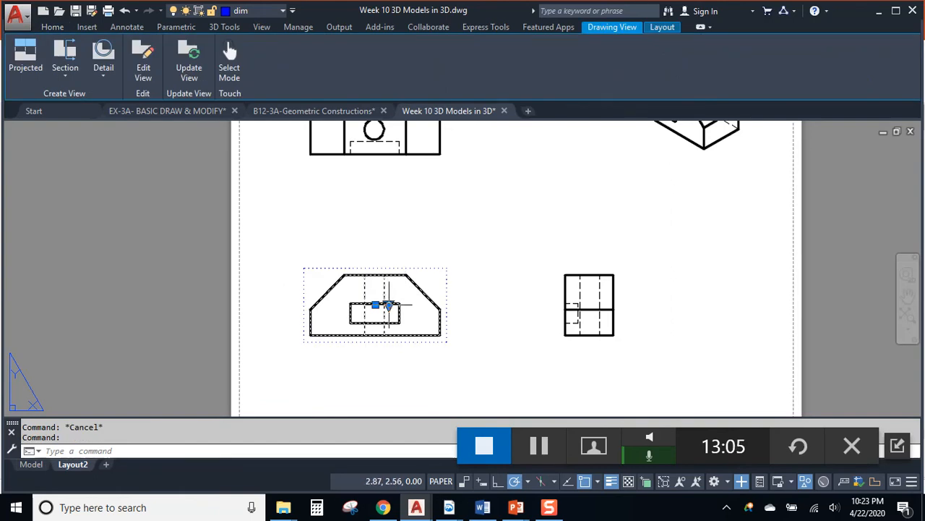
pyautogui.click(389, 306)
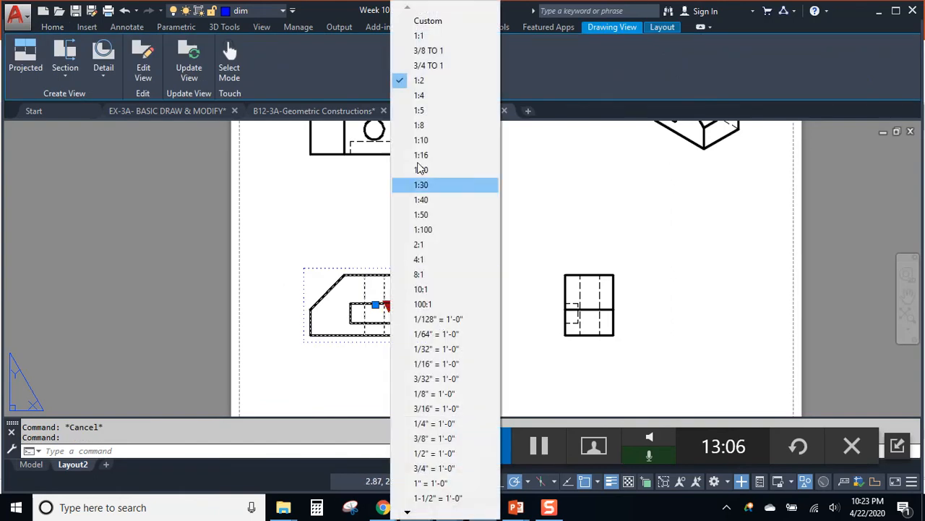
pyautogui.click(420, 40)
pyautogui.moveTo(457, 213); pyautogui.dragTo(410, 300, button='middle')
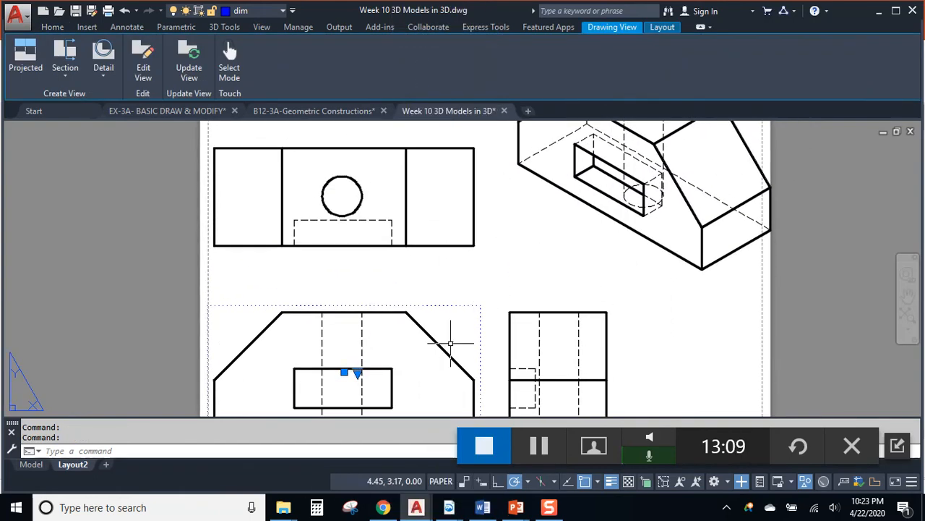
pyautogui.scroll(-4, 457, 310)
pyautogui.scroll(2, 464, 311)
pyautogui.moveTo(465, 312); pyautogui.dragTo(381, 276, button='middle')
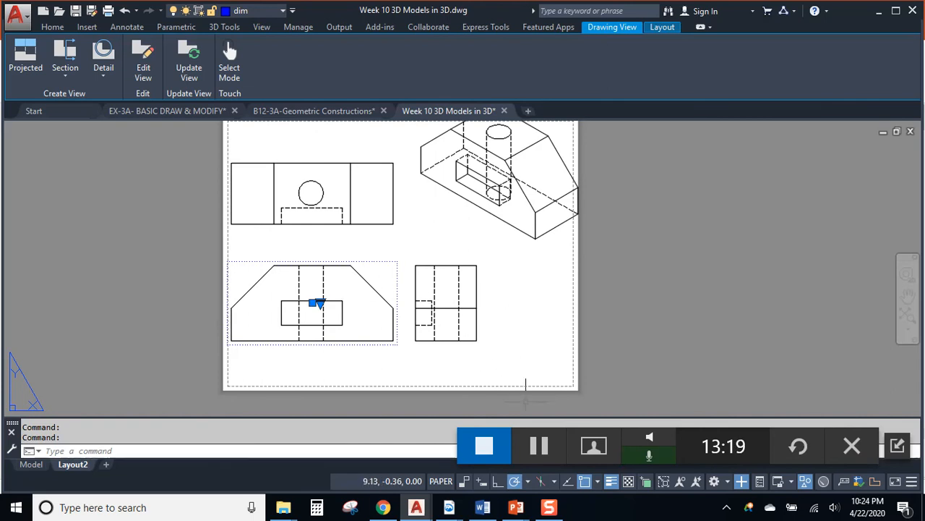
# Change the front base view's scale from full size to 1:2 and clear the selection
pyautogui.click(542, 448)
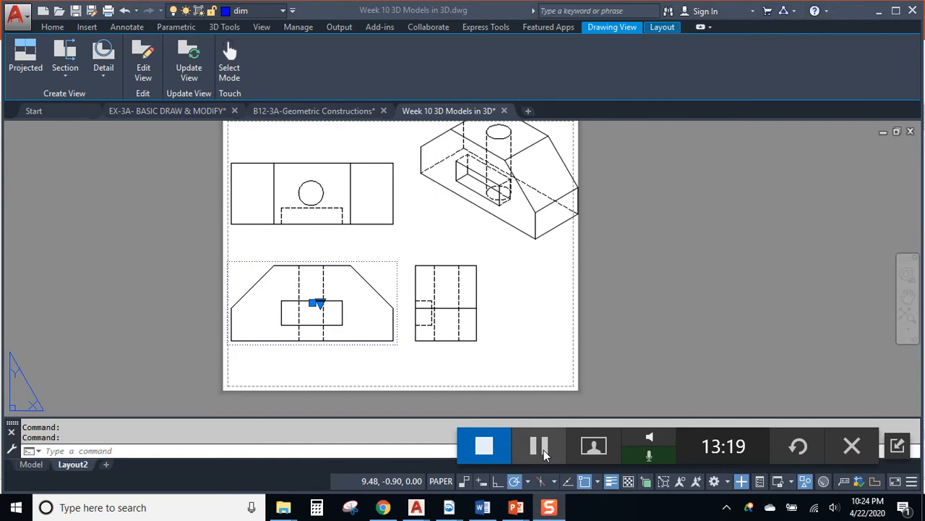
pyautogui.click(391, 257)
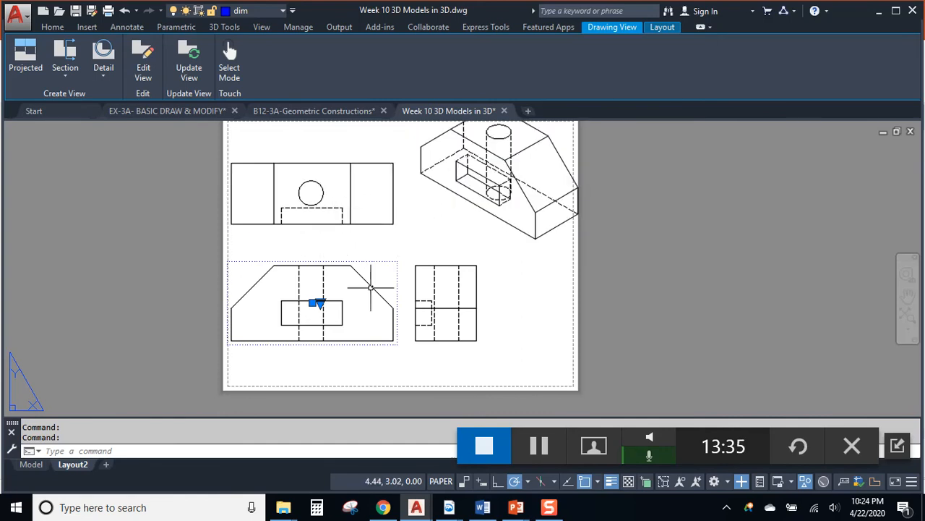
pyautogui.click(323, 308)
pyautogui.click(358, 82)
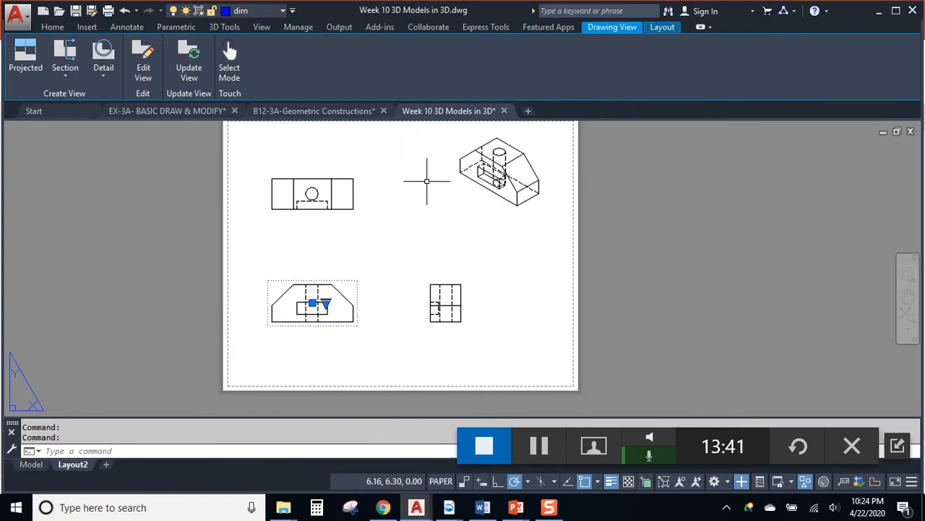
pyautogui.press('Escape')
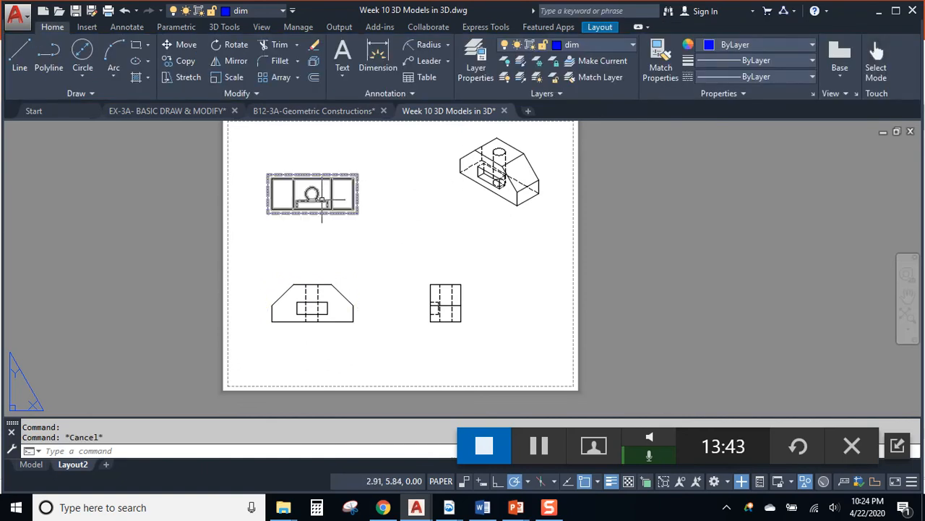
# Edit the front base view so that it and its projected views use the Visible lines display style
pyautogui.click(355, 275)
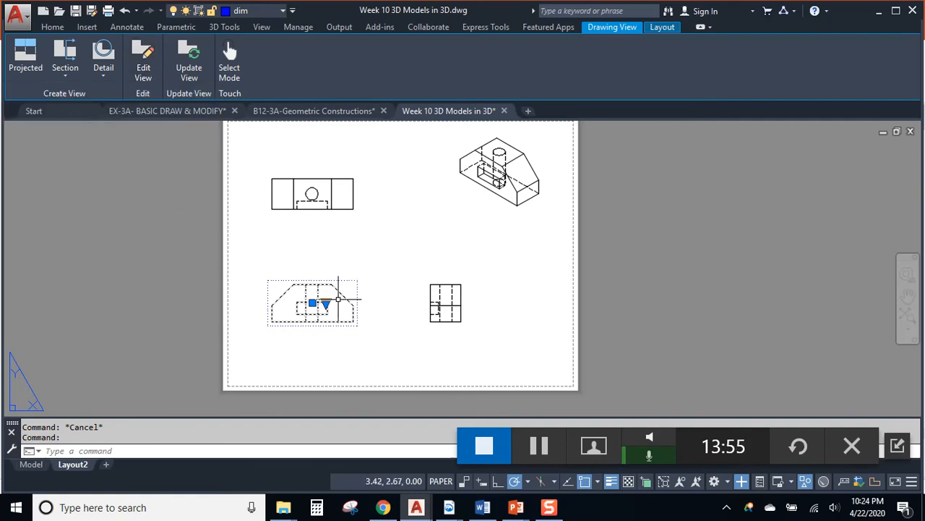
pyautogui.click(145, 65)
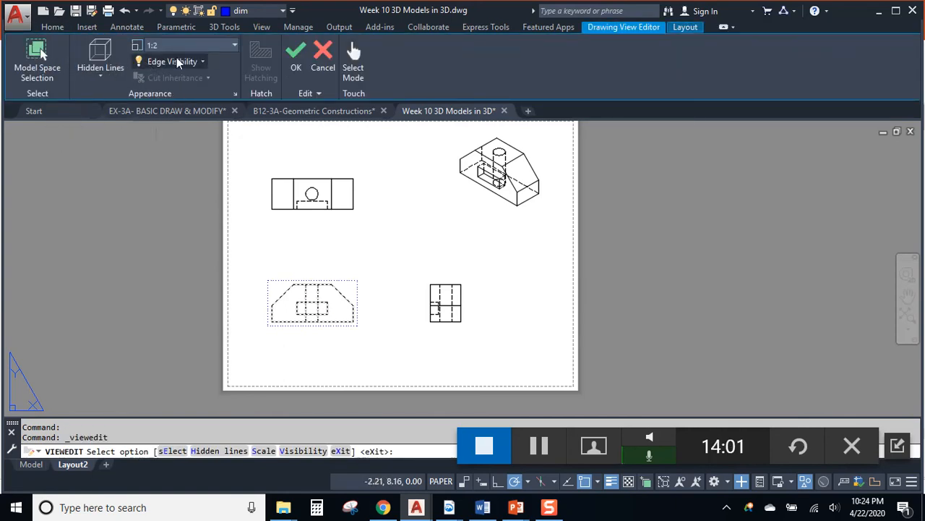
pyautogui.click(235, 47)
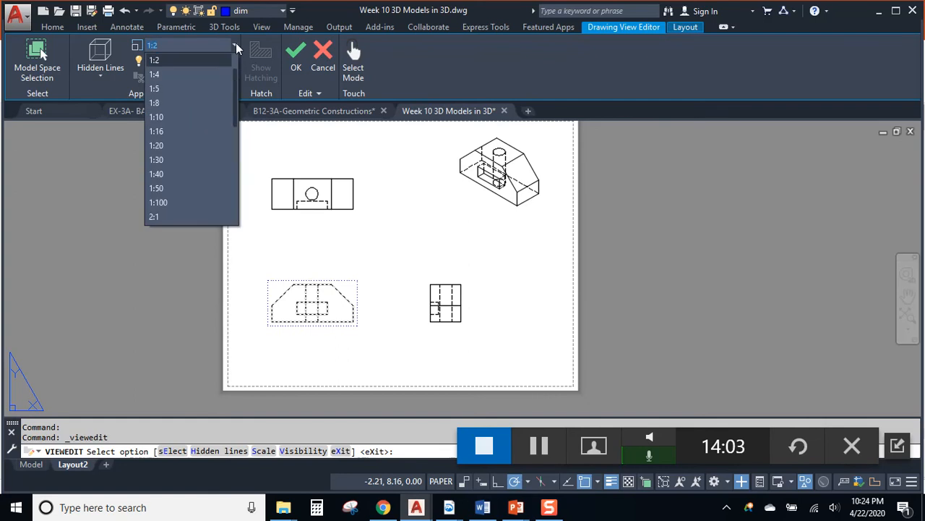
pyautogui.moveTo(235, 78); pyautogui.dragTo(235, 60)
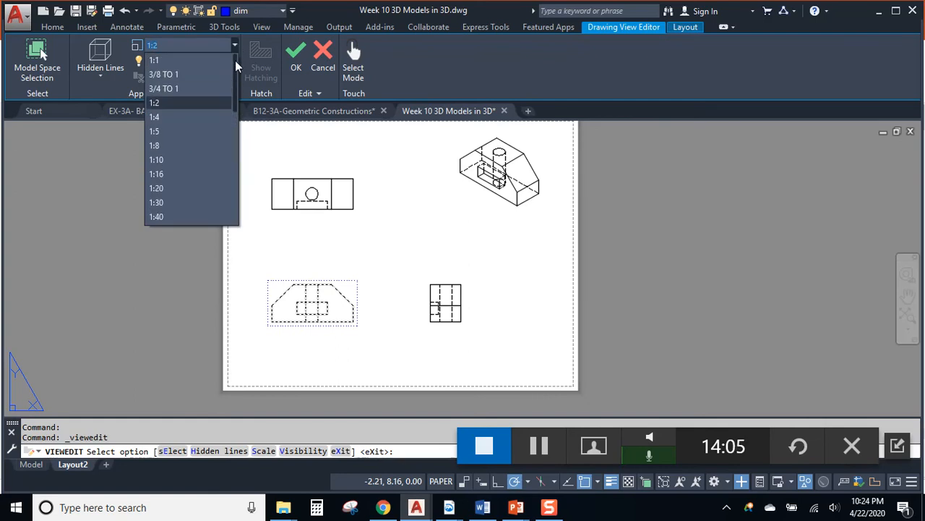
pyautogui.click(235, 46)
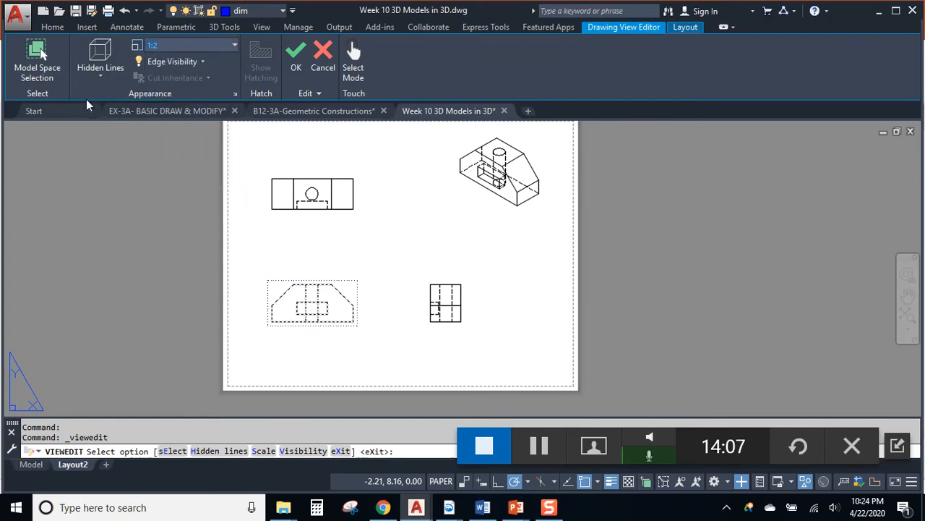
pyautogui.click(113, 78)
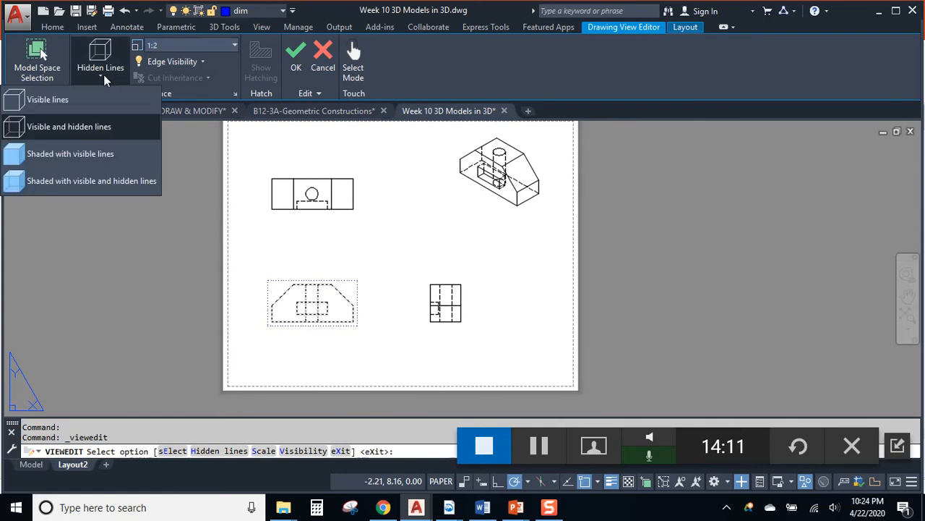
pyautogui.click(76, 106)
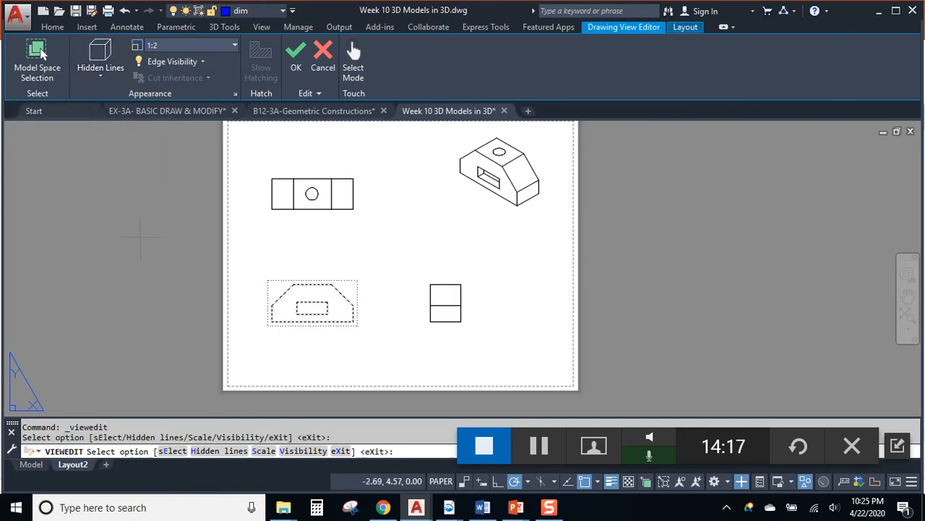
pyautogui.press('Escape')
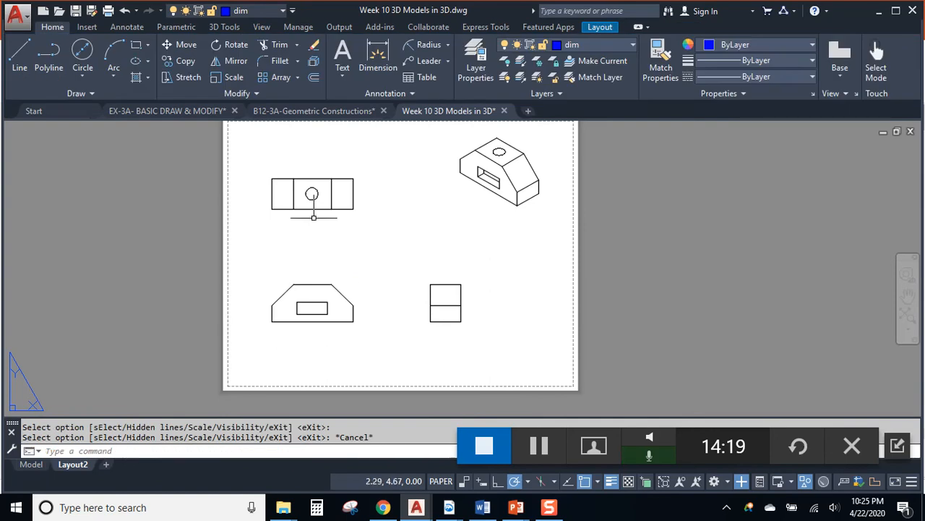
# Edit the front base view so that it and its projected views use the Shaded with visible lines style
pyautogui.scroll(2, 313, 207)
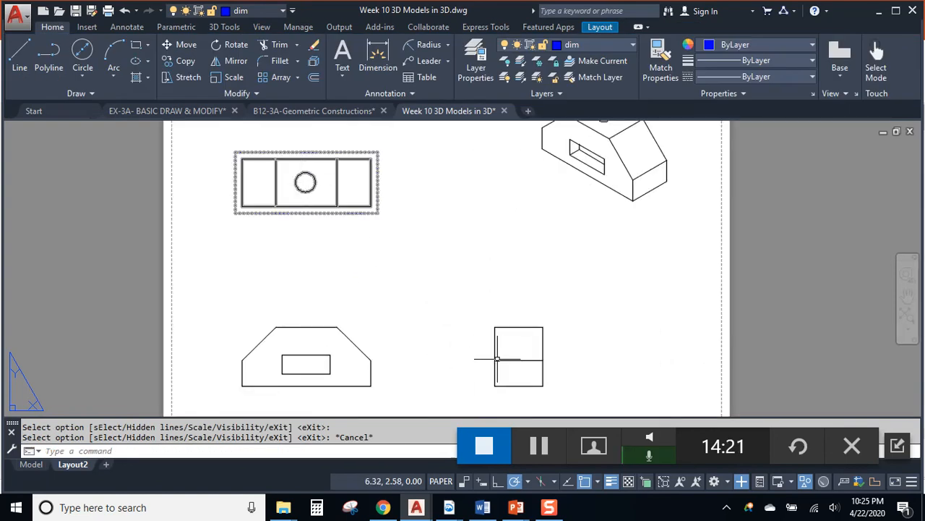
pyautogui.click(496, 330)
pyautogui.press('Escape')
pyautogui.moveTo(612, 235); pyautogui.dragTo(615, 282, button='middle')
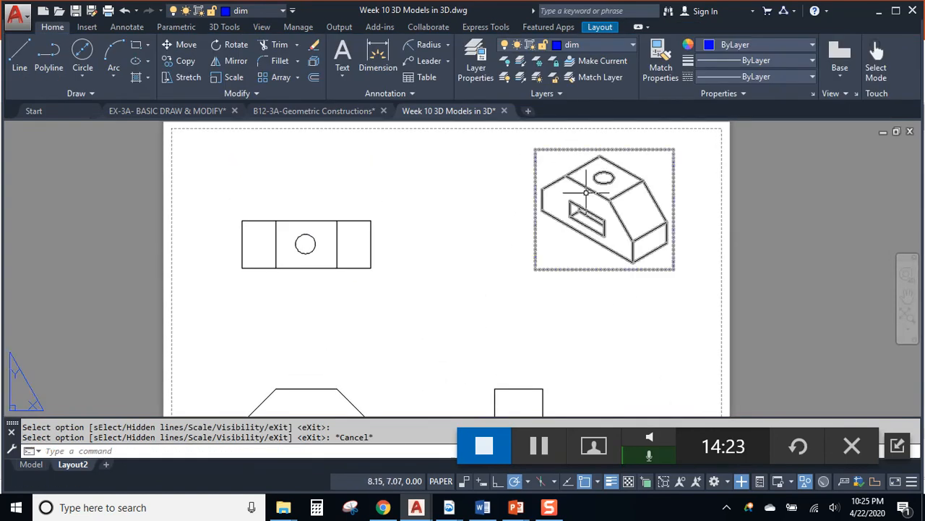
pyautogui.moveTo(379, 379); pyautogui.dragTo(384, 331, button='middle')
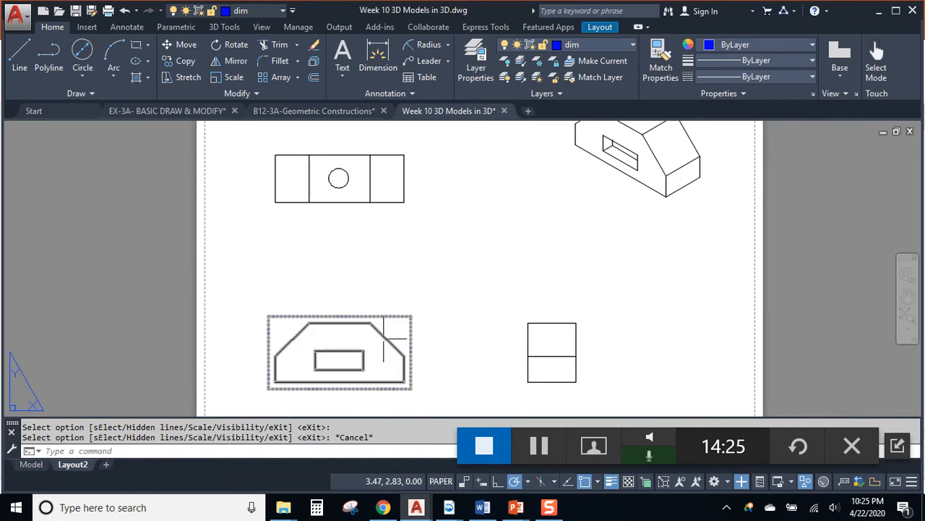
pyautogui.click(340, 328)
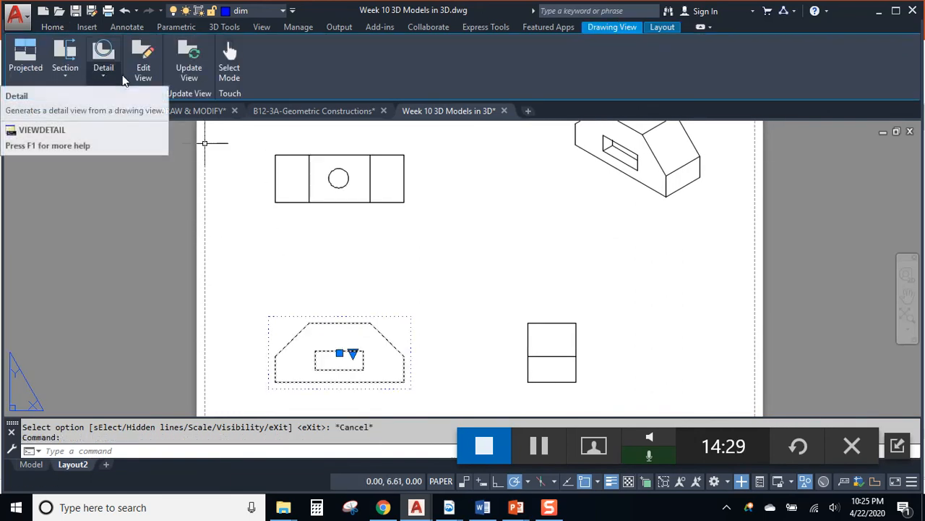
pyautogui.press('Escape')
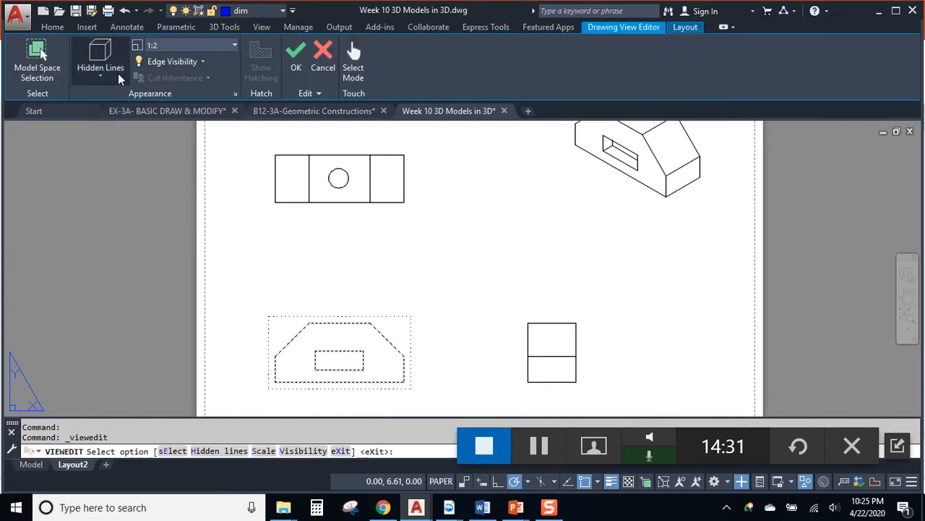
pyautogui.click(113, 72)
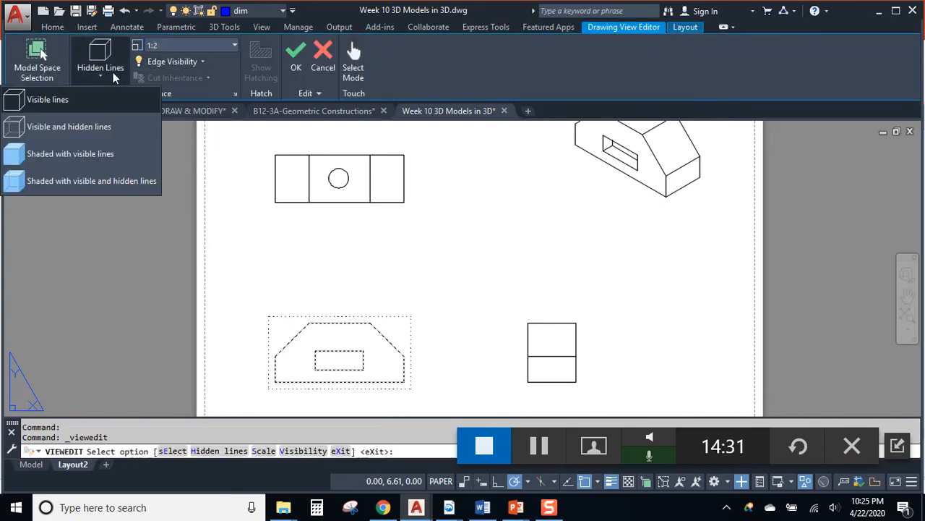
pyautogui.click(61, 157)
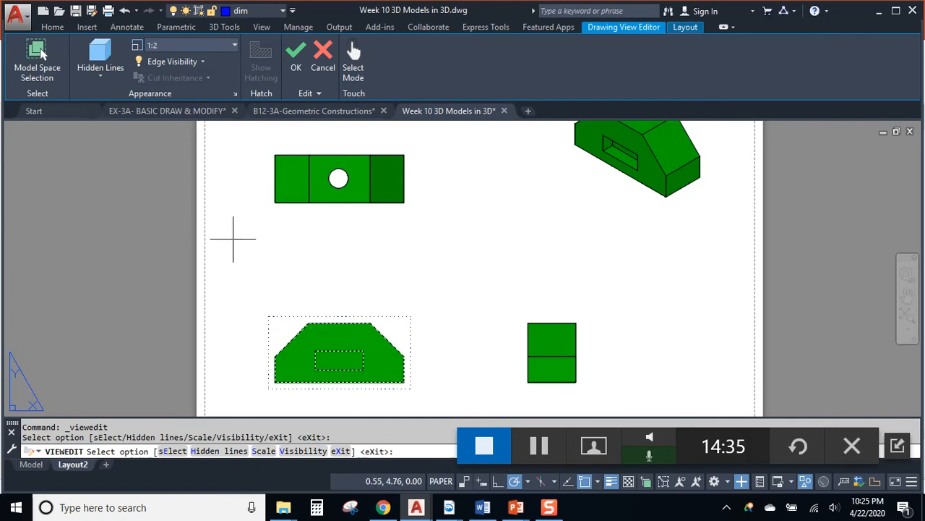
pyautogui.moveTo(397, 283); pyautogui.dragTo(337, 292, button='middle')
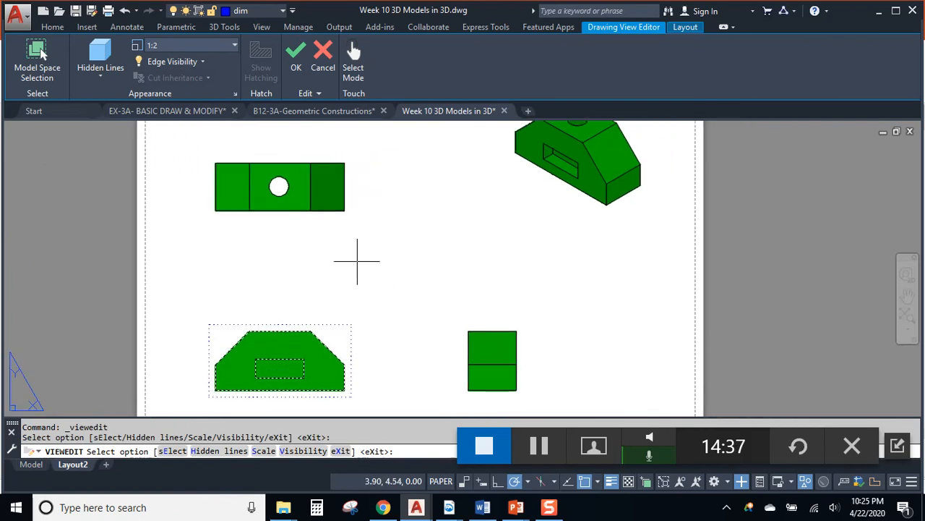
pyautogui.press('Escape')
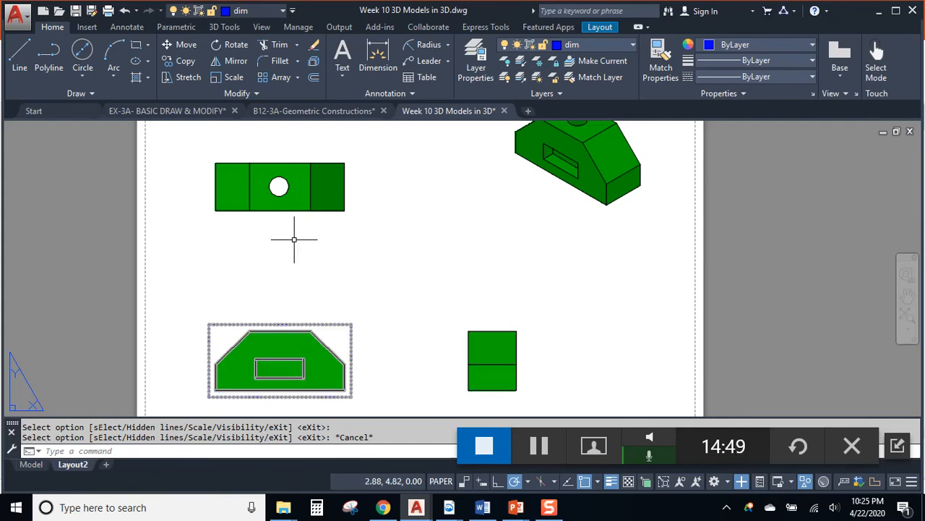
# Switch the front base view's display style to Shaded with visible and hidden lines and inspect the front and side views up close
pyautogui.click(284, 351)
pyautogui.press('Escape')
pyautogui.press('Return')
pyautogui.click(101, 80)
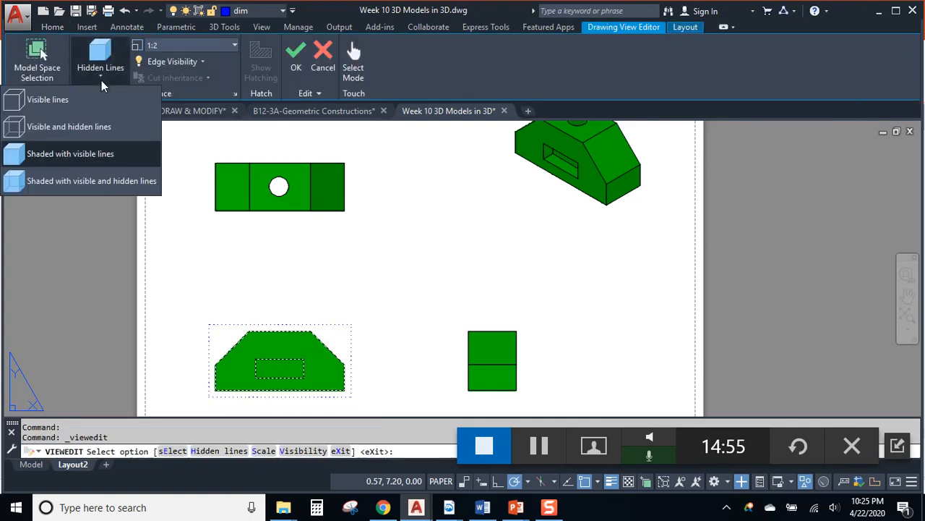
pyautogui.click(73, 183)
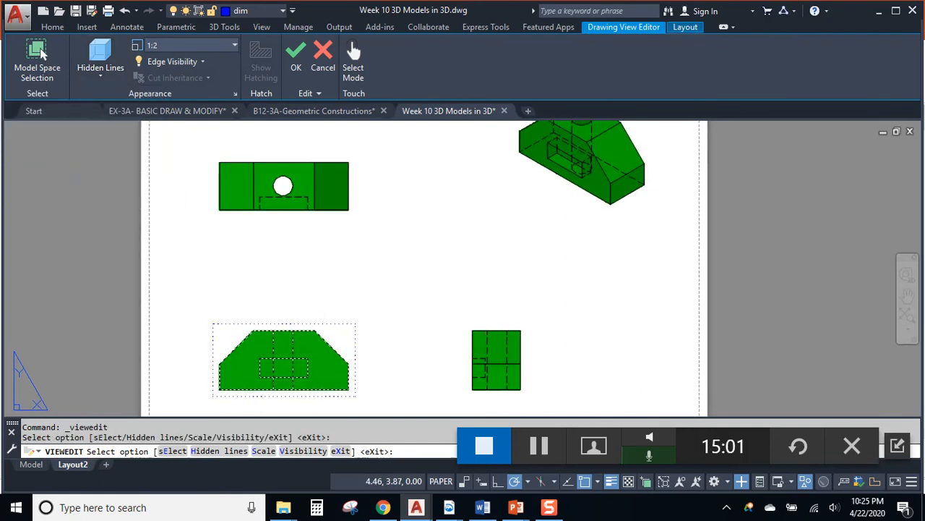
pyautogui.press('Escape')
pyautogui.moveTo(382, 320); pyautogui.dragTo(394, 244, button='middle')
pyautogui.scroll(3, 490, 311)
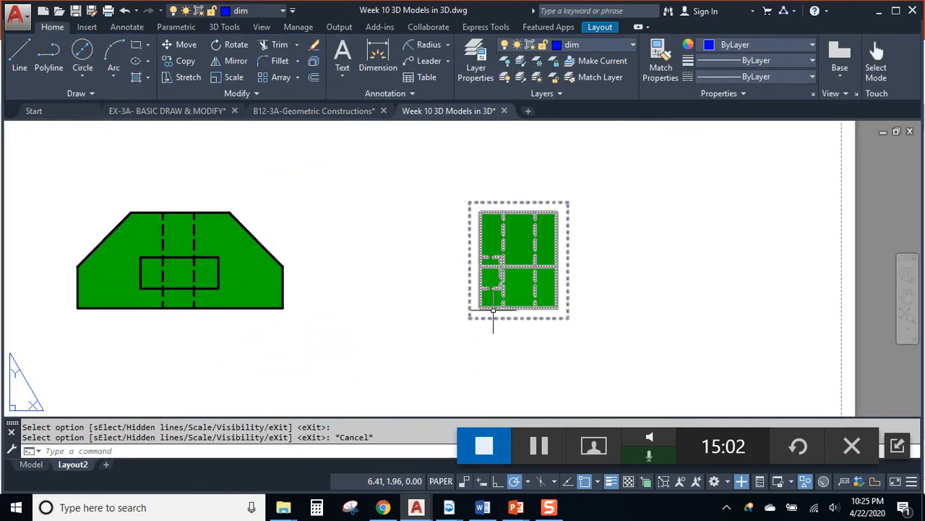
pyautogui.scroll(2, 490, 311)
pyautogui.press('Escape')
pyautogui.moveTo(364, 296); pyautogui.dragTo(493, 281, button='middle')
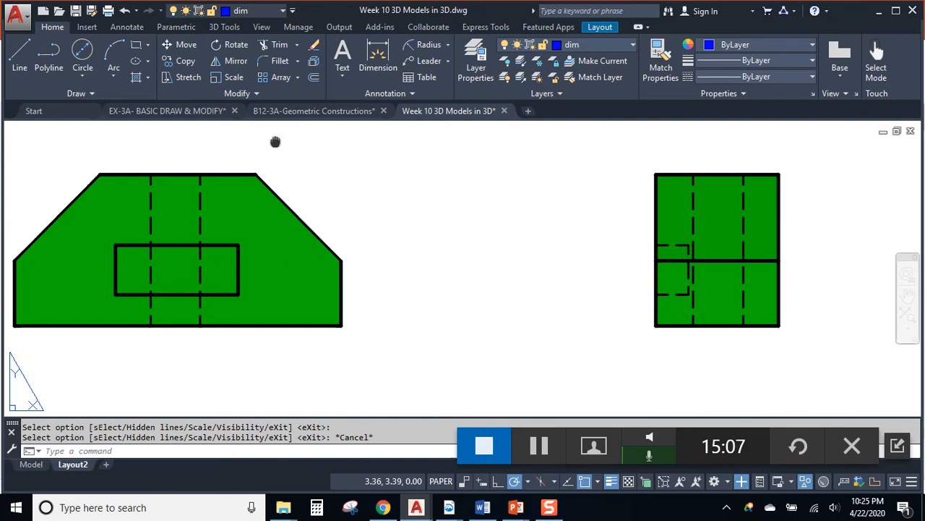
# Edit the front base view again so that all the views use the Visible and hidden lines style
pyautogui.scroll(-6, 374, 211)
pyautogui.moveTo(413, 184); pyautogui.dragTo(381, 248, button='middle')
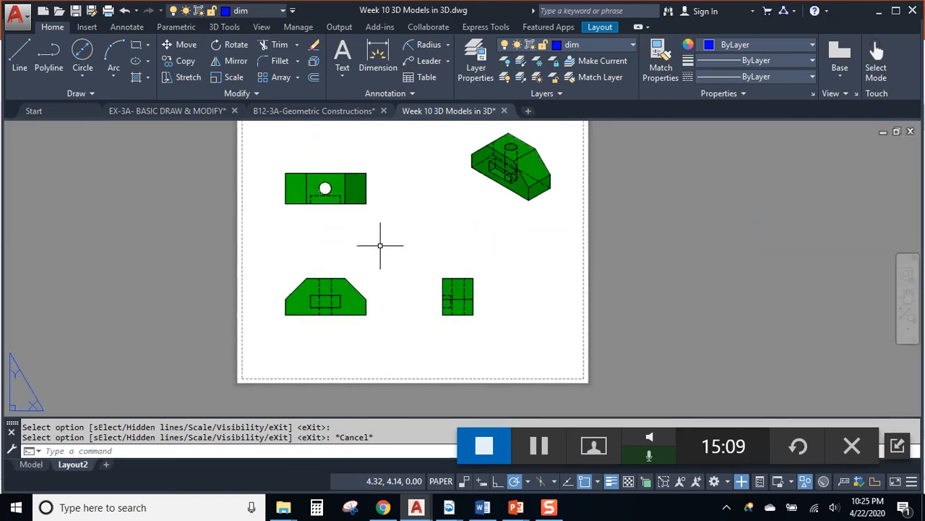
pyautogui.click(365, 274)
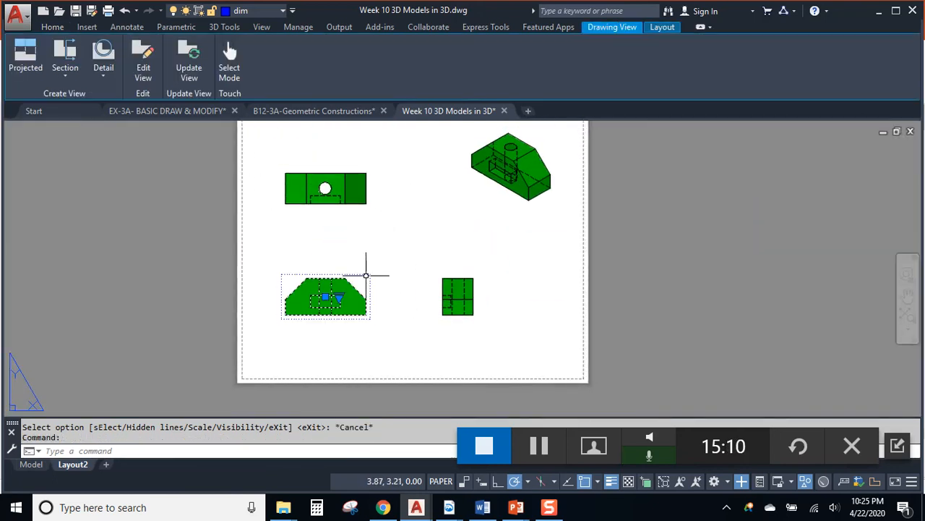
pyautogui.click(144, 78)
pyautogui.click(102, 76)
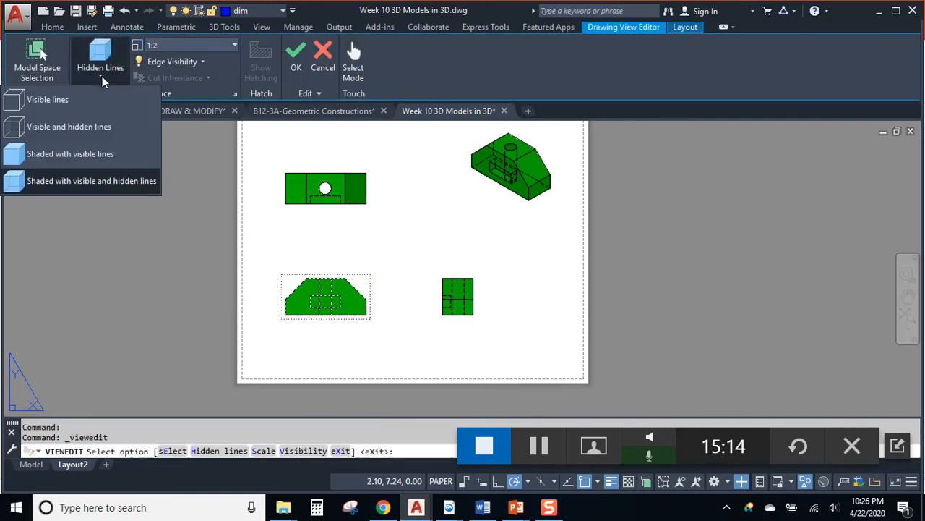
pyautogui.click(83, 128)
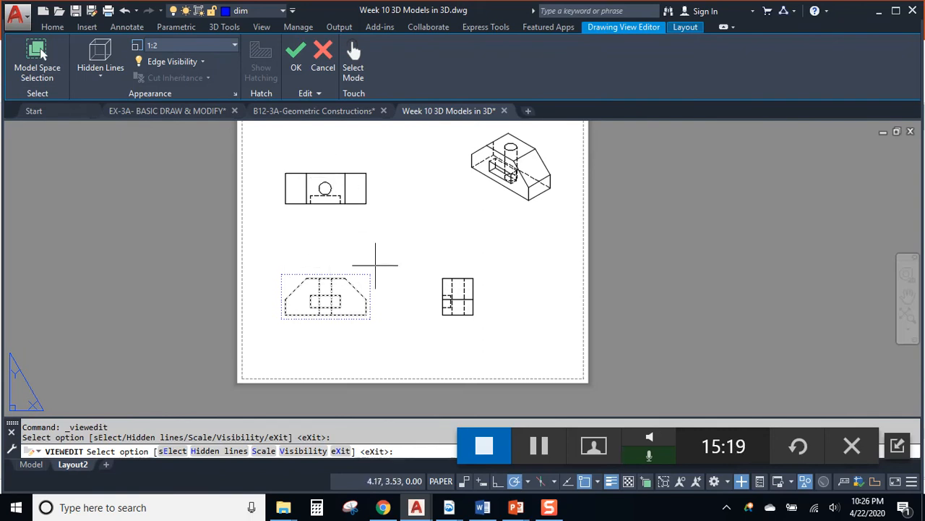
pyautogui.press('Escape')
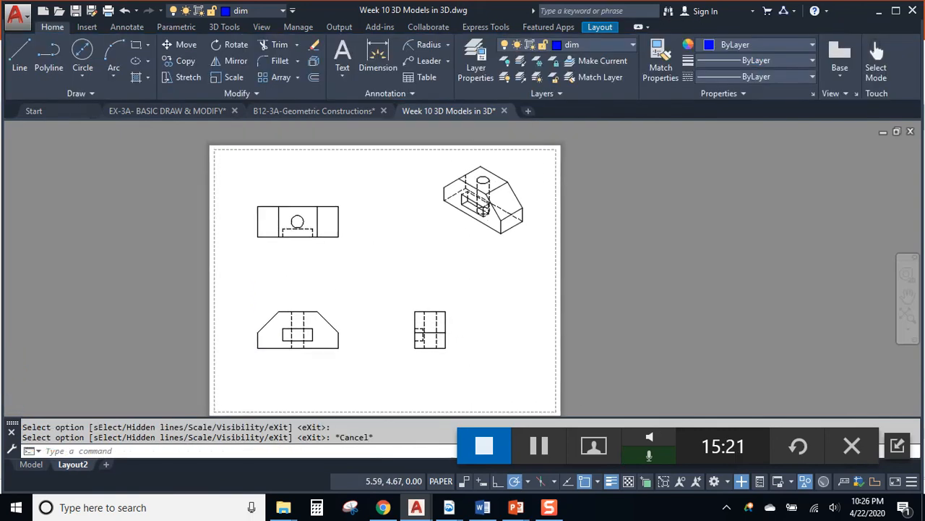
# Select only the isometric view, set its scale to 1:4 independently of the parent view, and deselect it
pyautogui.click(452, 226)
pyautogui.scroll(5, 489, 182)
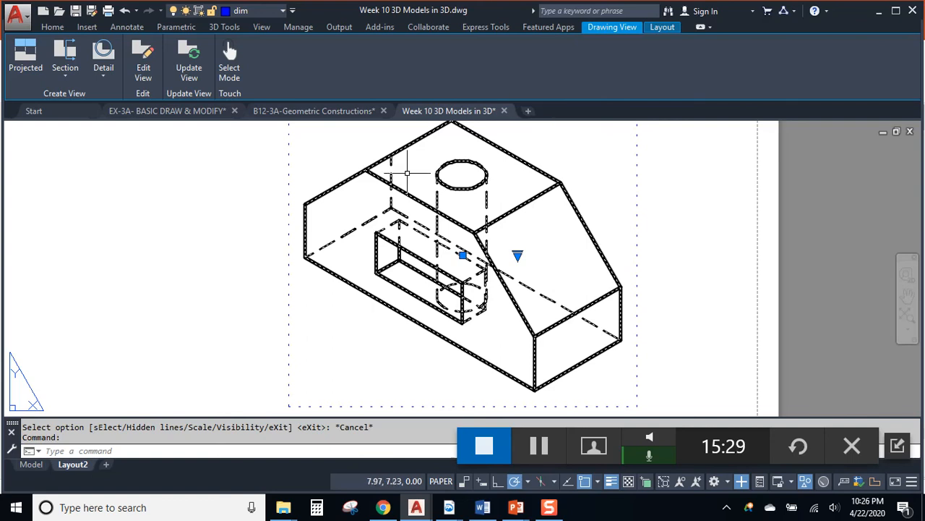
pyautogui.scroll(-3, 325, 293)
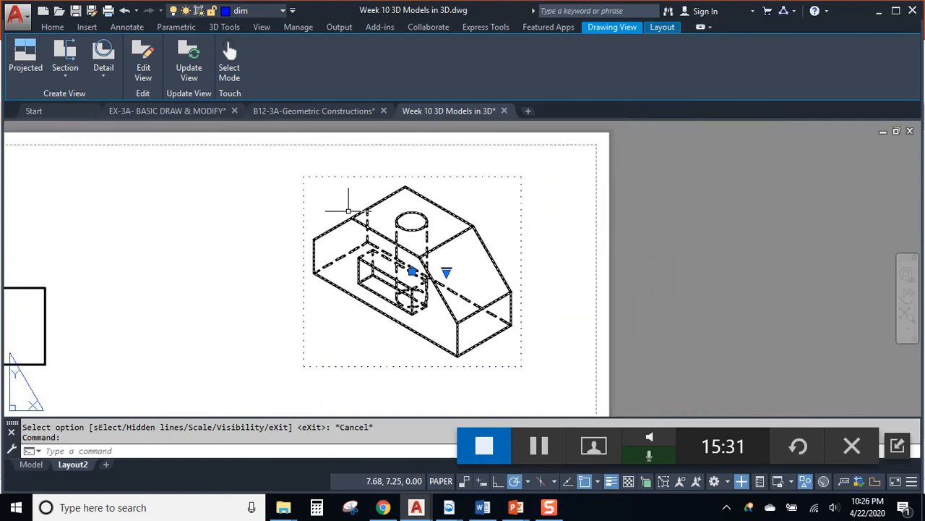
pyautogui.click(295, 157)
pyautogui.click(554, 376)
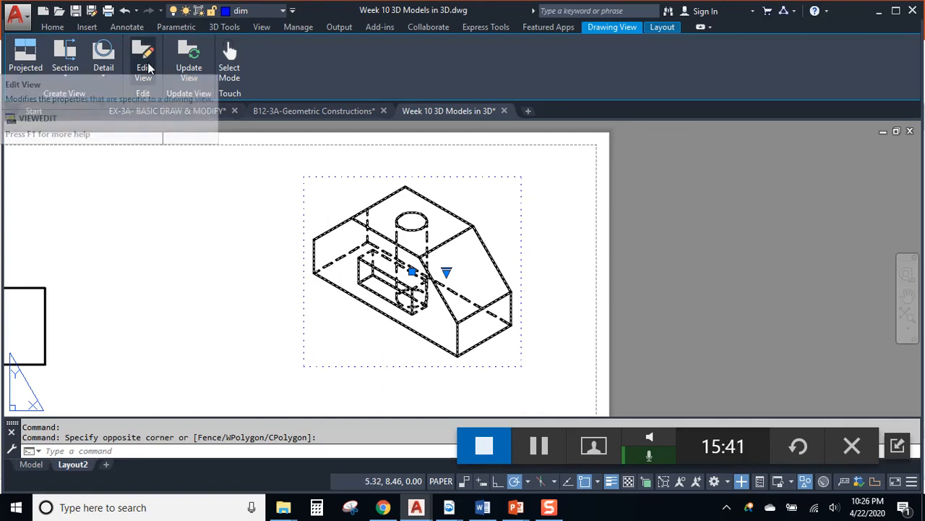
pyautogui.scroll(-3, 505, 215)
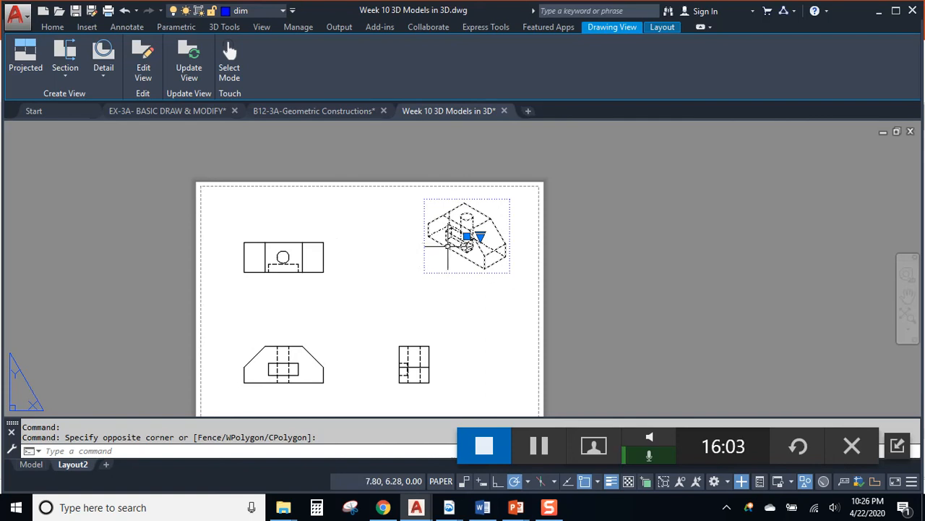
pyautogui.scroll(2, 465, 255)
pyautogui.scroll(-2, 470, 244)
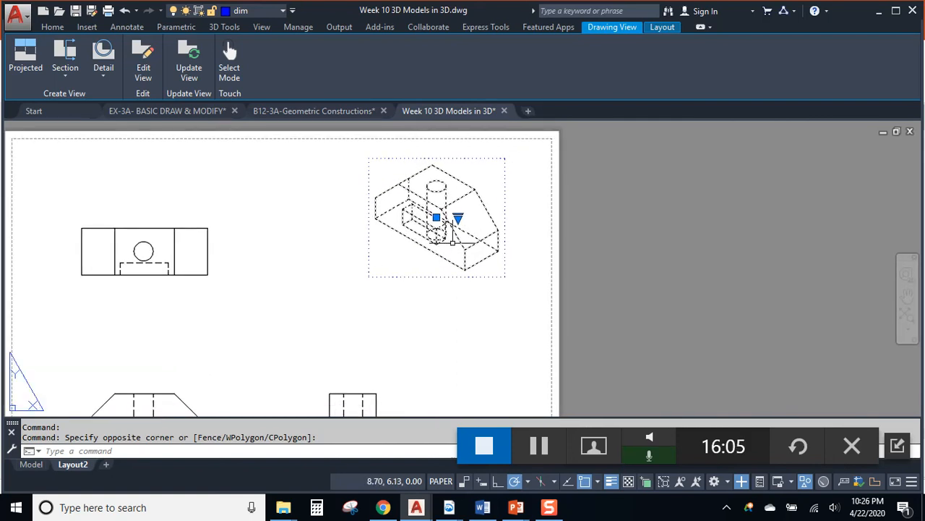
pyautogui.click(456, 229)
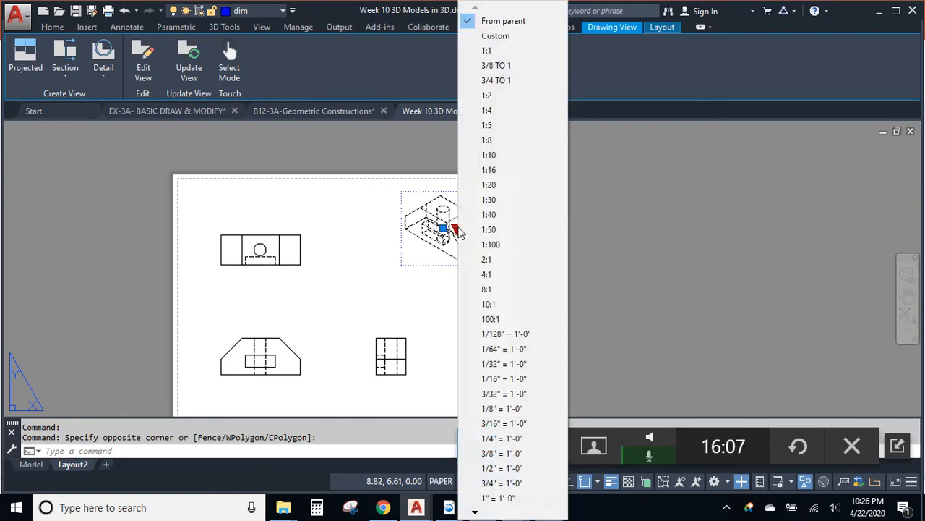
pyautogui.click(488, 110)
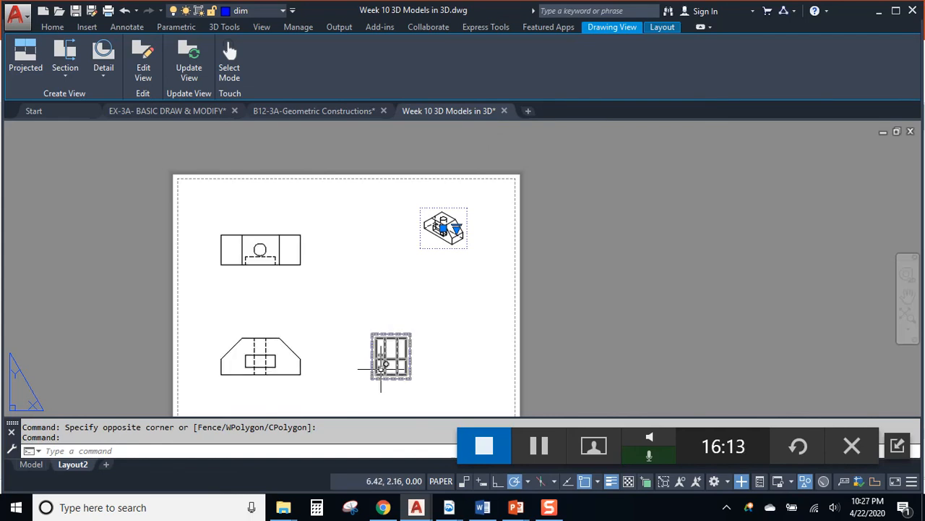
pyautogui.press('Escape')
# Reselect the isometric view and set its scale to 1:2
pyautogui.click(440, 233)
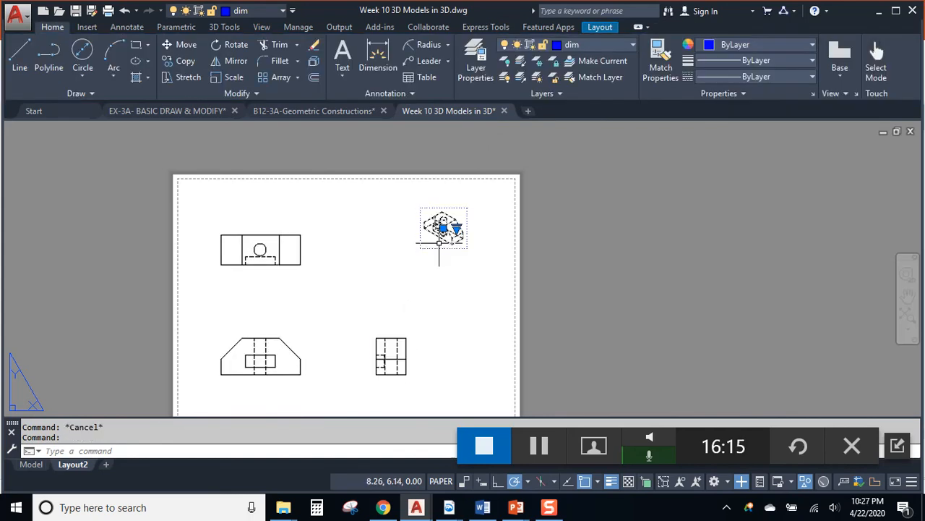
pyautogui.click(457, 228)
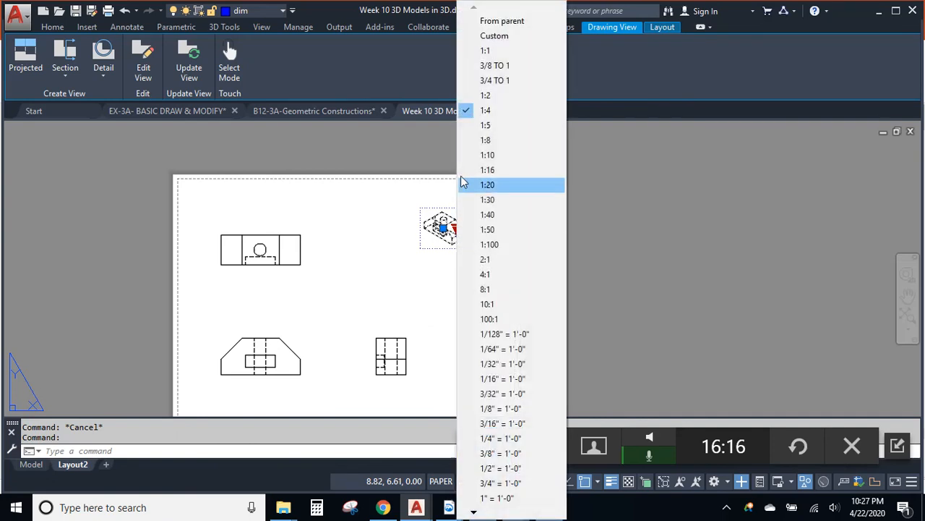
pyautogui.click(477, 95)
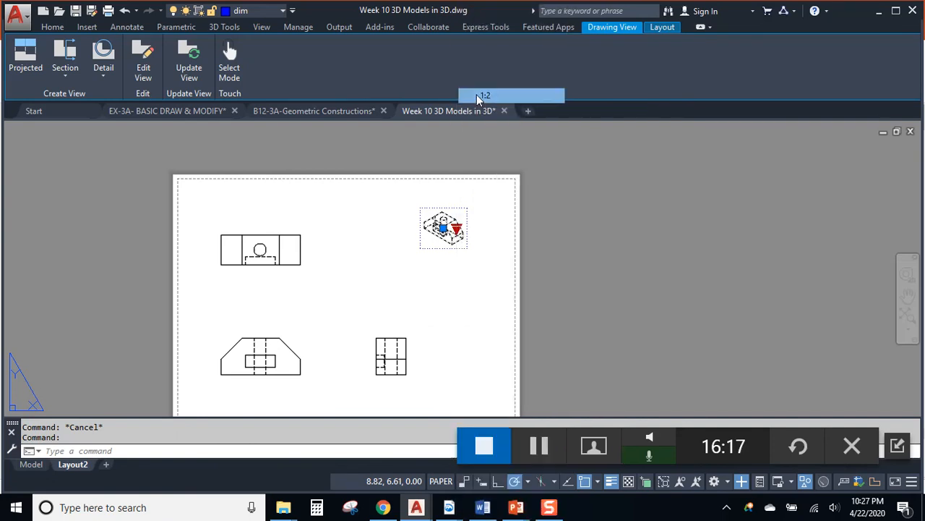
# Edit the isometric view alone to use the Shaded with visible lines style, leaving the whole set of views in sight
pyautogui.click(143, 64)
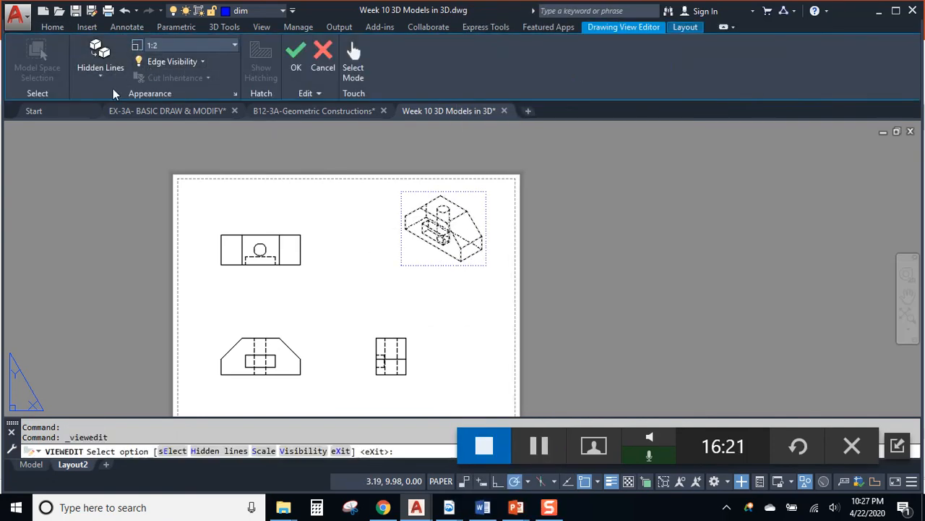
pyautogui.click(111, 73)
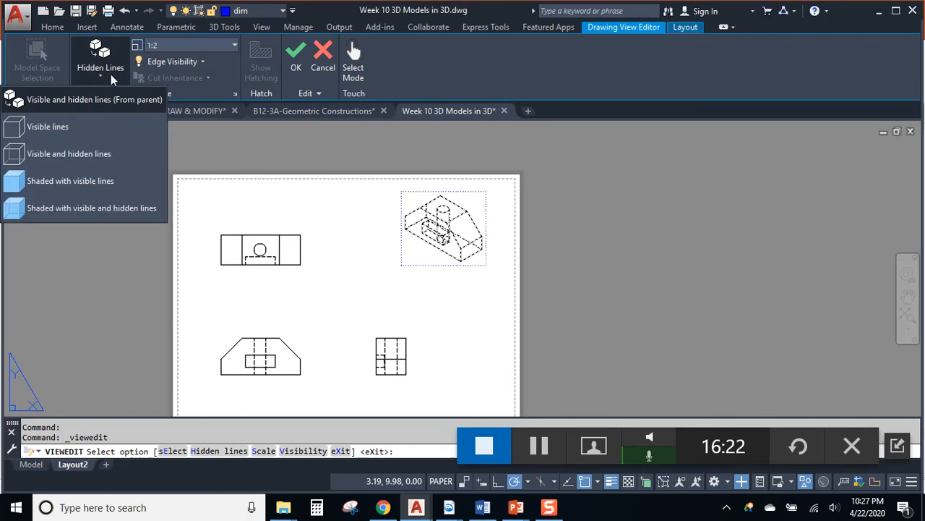
pyautogui.click(61, 181)
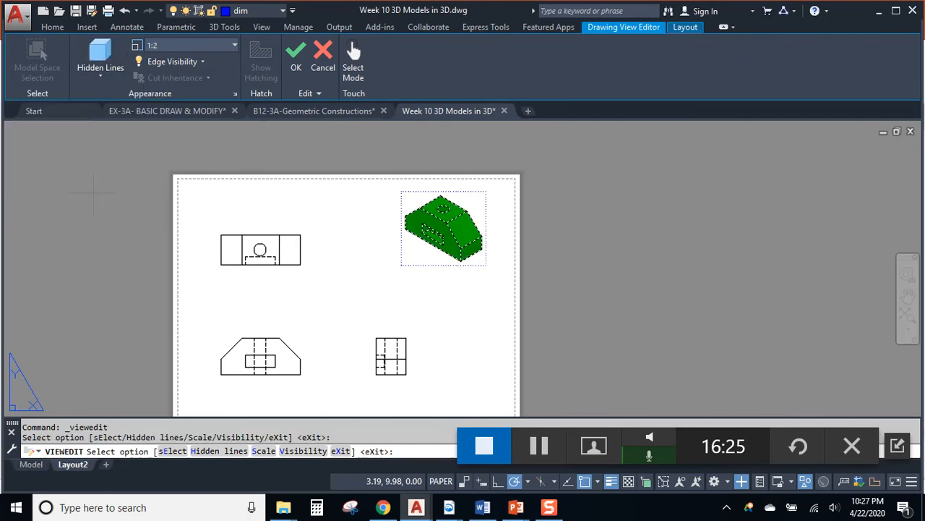
pyautogui.press('Escape')
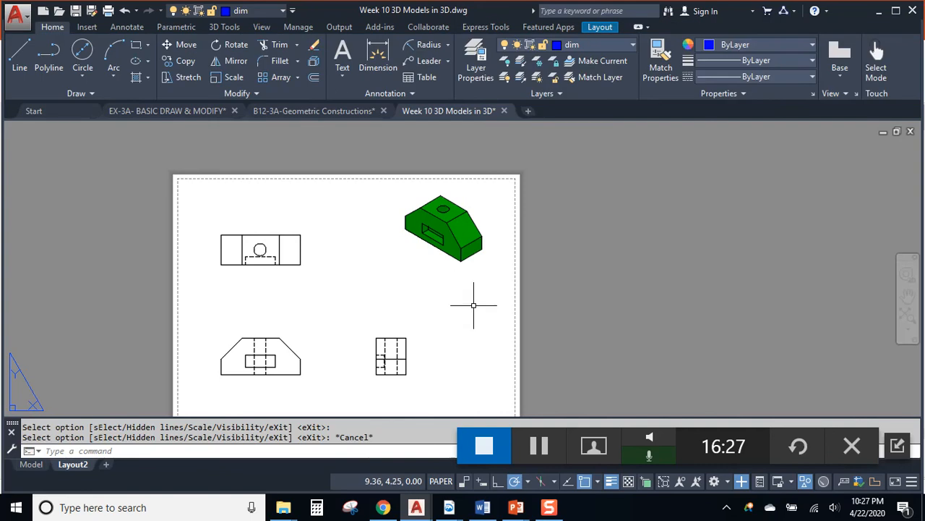
pyautogui.scroll(2, 444, 296)
pyautogui.moveTo(444, 297); pyautogui.dragTo(551, 274, button='middle')
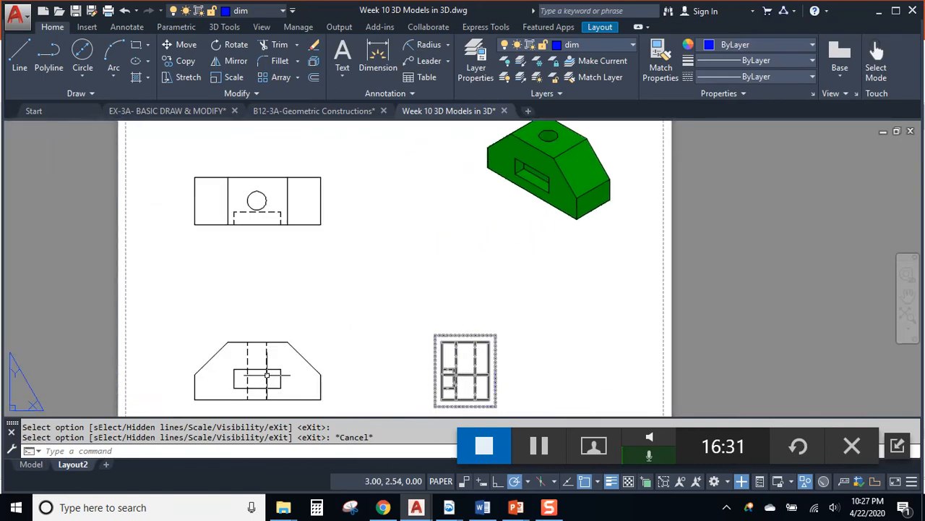
pyautogui.moveTo(563, 216); pyautogui.dragTo(554, 264, button='middle')
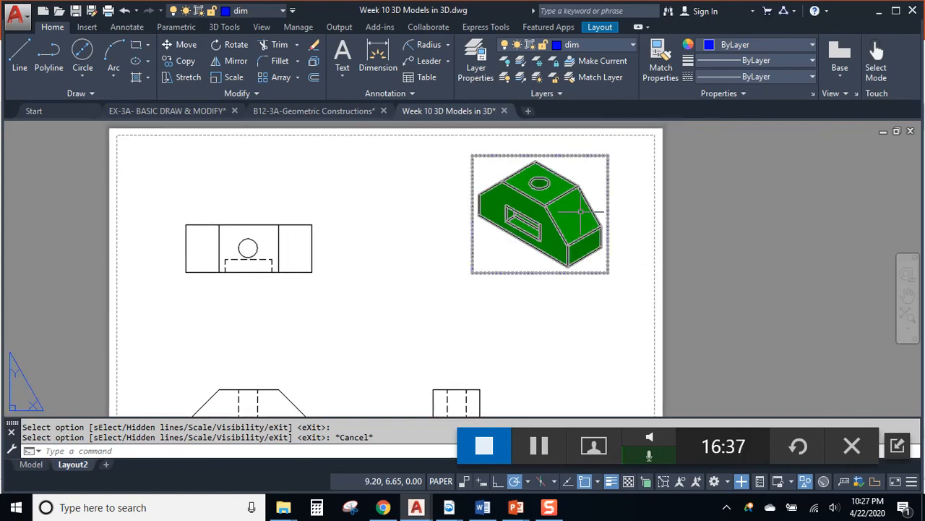
pyautogui.scroll(-2, 577, 212)
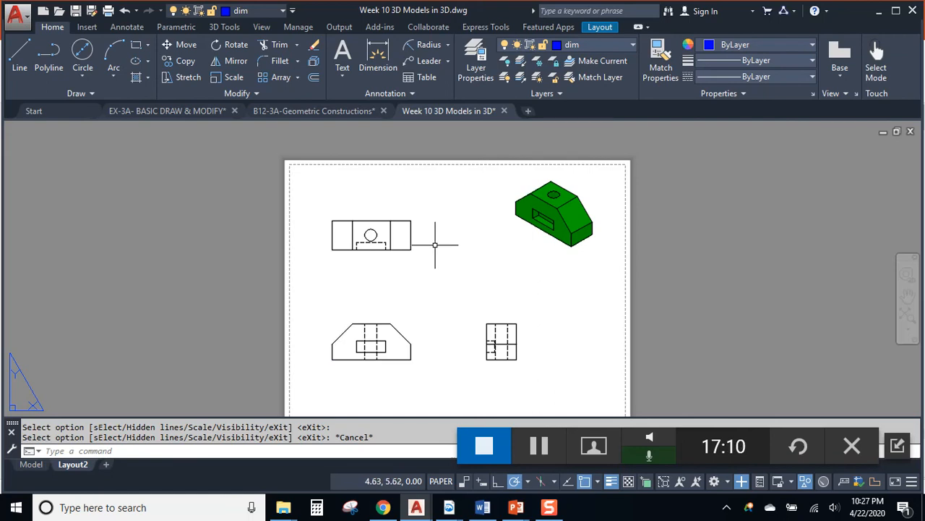
# Set the front base view's scale to 1:1 so that its projected orthographic views follow
pyautogui.scroll(5, 436, 245)
pyautogui.scroll(-5, 439, 238)
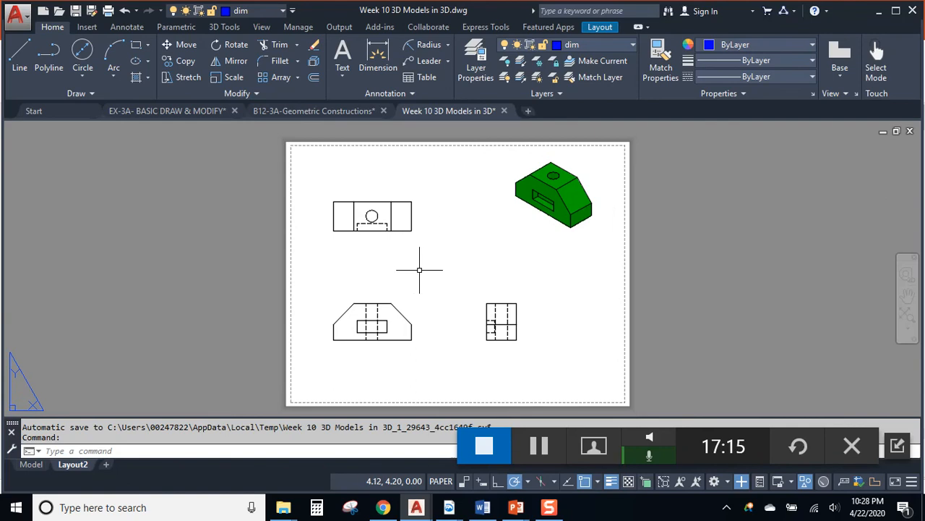
pyautogui.click(310, 282)
pyautogui.click(425, 352)
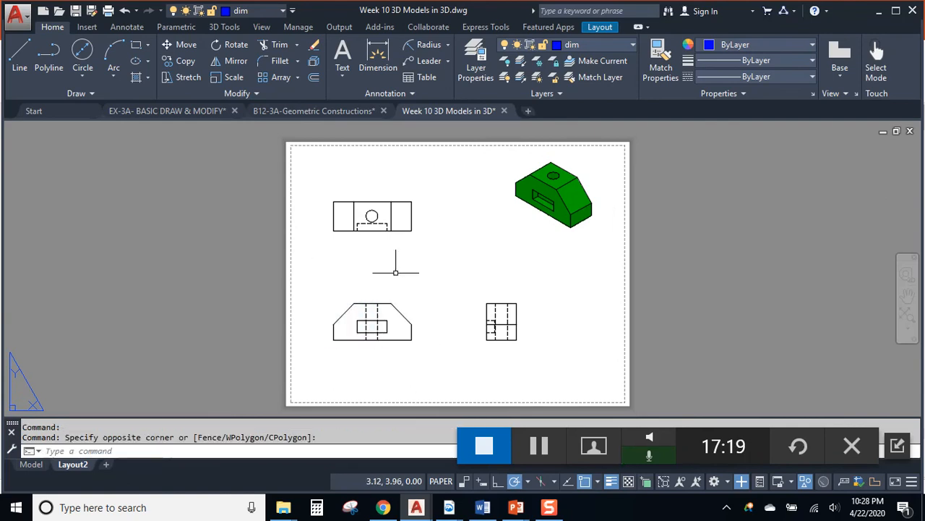
pyautogui.click(395, 306)
pyautogui.click(384, 323)
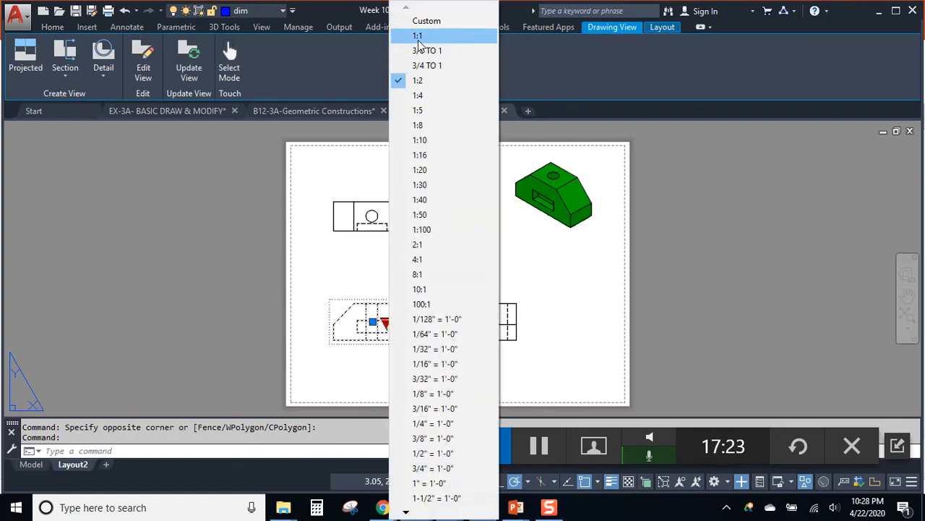
pyautogui.click(418, 36)
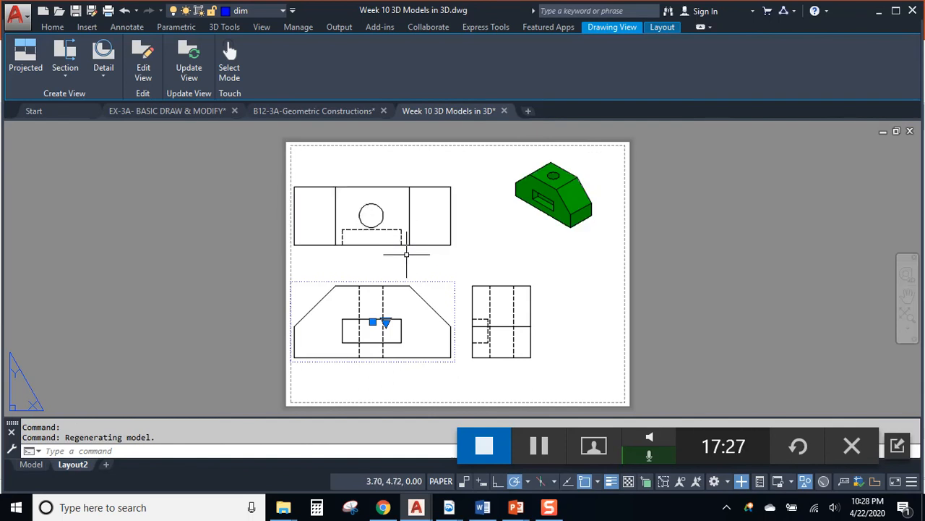
# Return the front base view to a 1:2 scale and deselect it
pyautogui.click(386, 324)
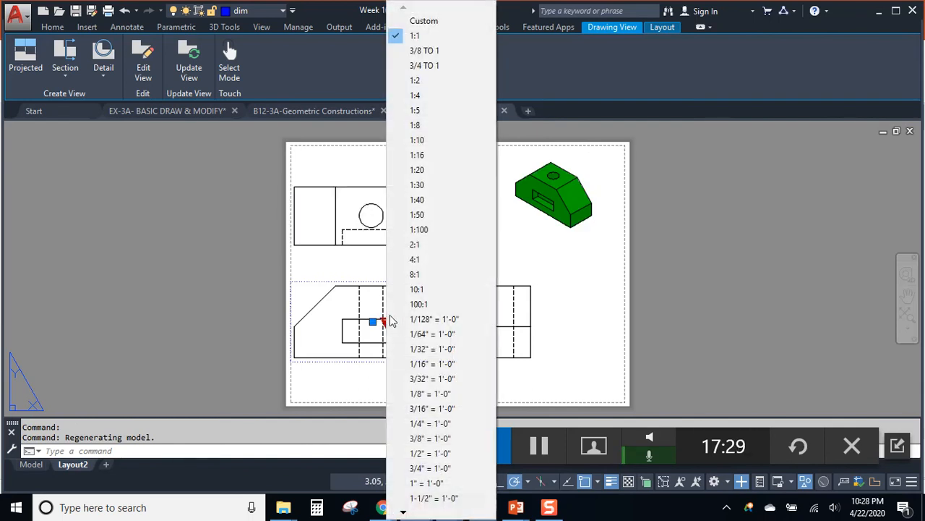
pyautogui.click(425, 80)
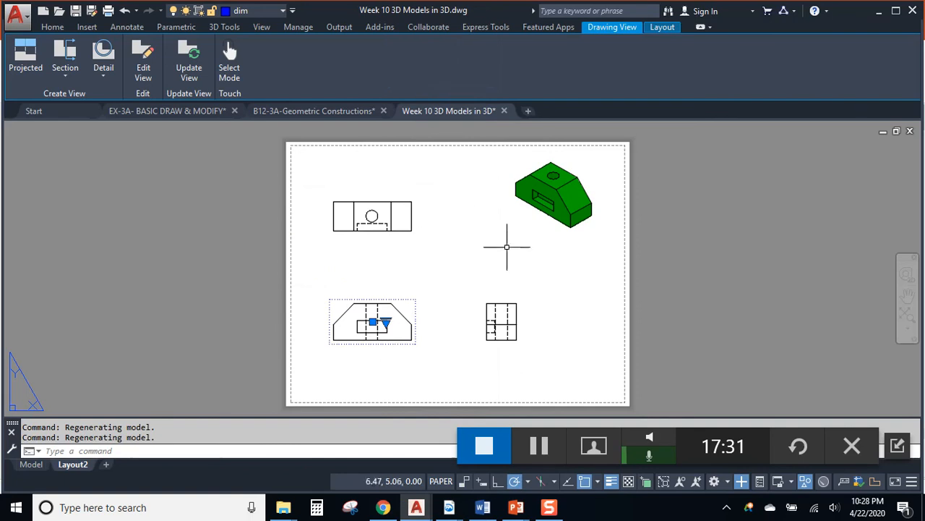
pyautogui.press('Escape')
# Add a linear dimension for the front view's overall height, beside its right end at an offset of 3/8
pyautogui.moveTo(527, 271); pyautogui.dragTo(582, 232, button='middle')
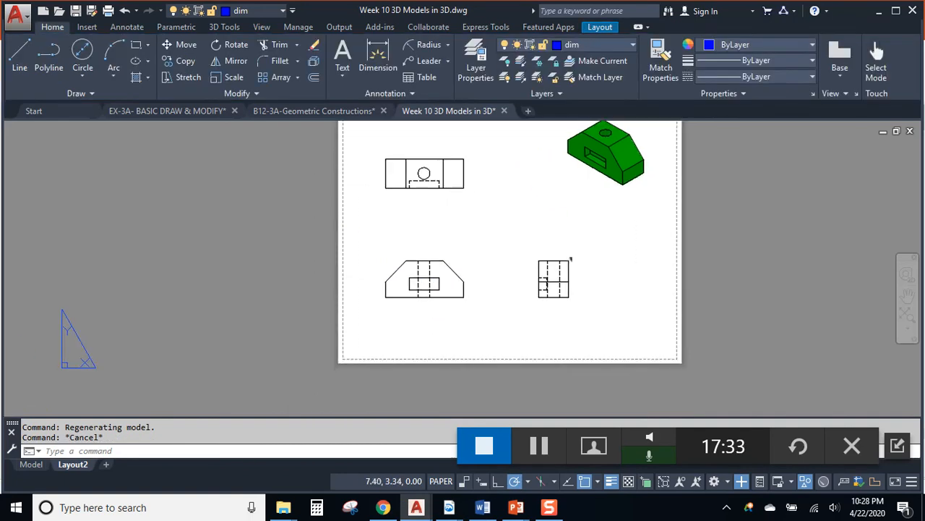
pyautogui.scroll(2, 556, 233)
pyautogui.scroll(2, 391, 284)
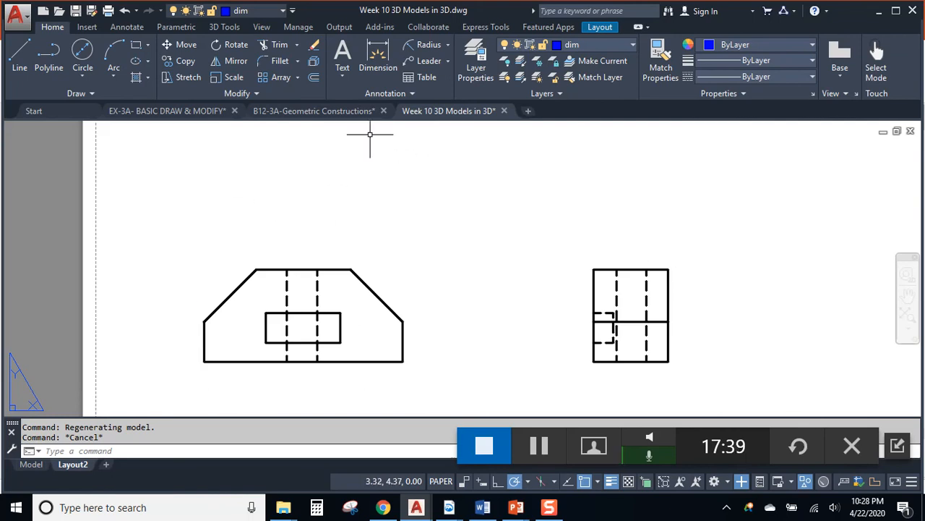
pyautogui.click(447, 45)
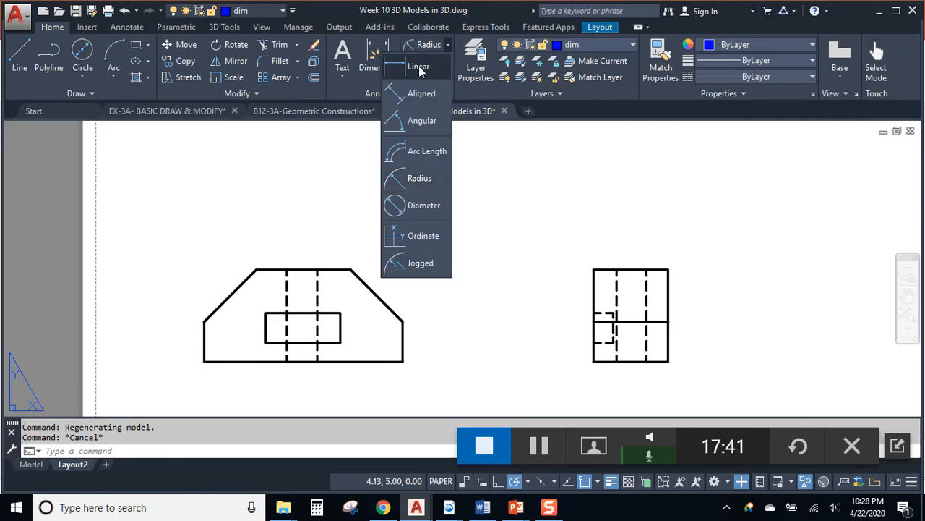
pyautogui.click(425, 62)
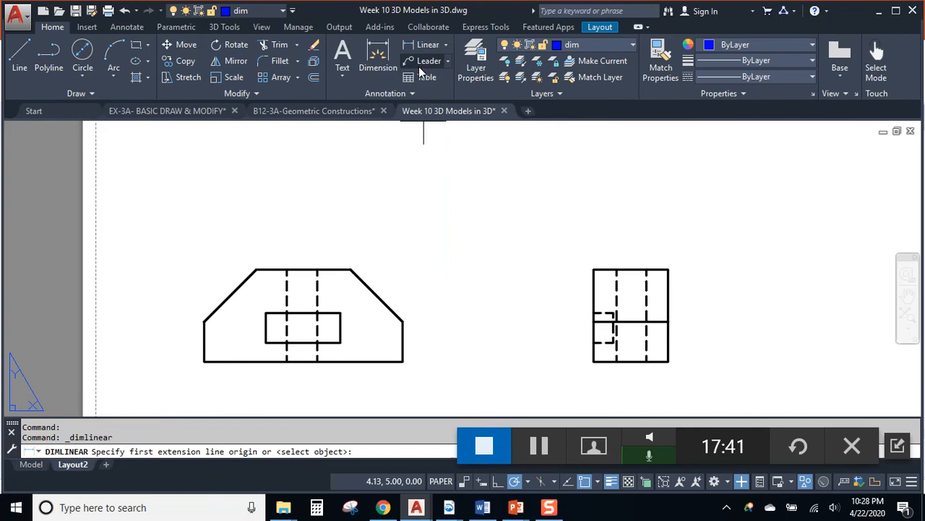
pyautogui.click(350, 269)
pyautogui.click(403, 362)
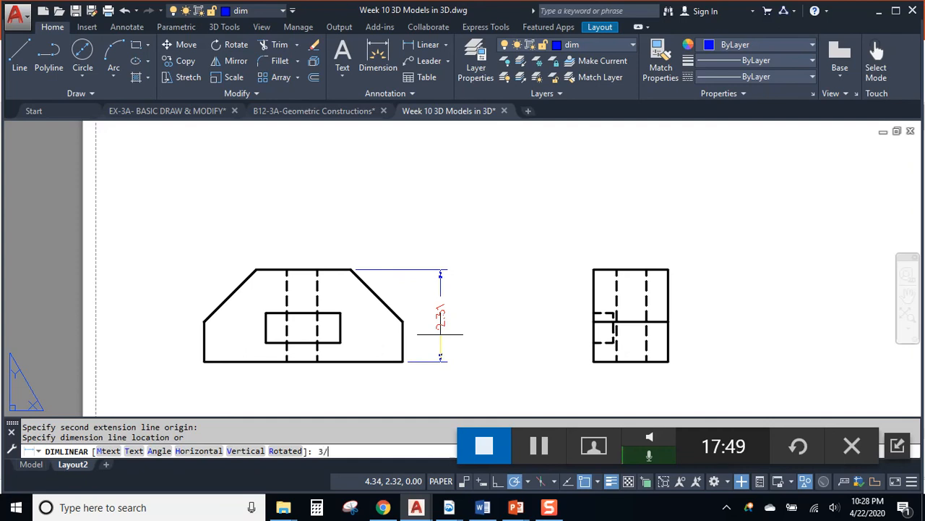
pyautogui.write('3/8')
pyautogui.press('Return')
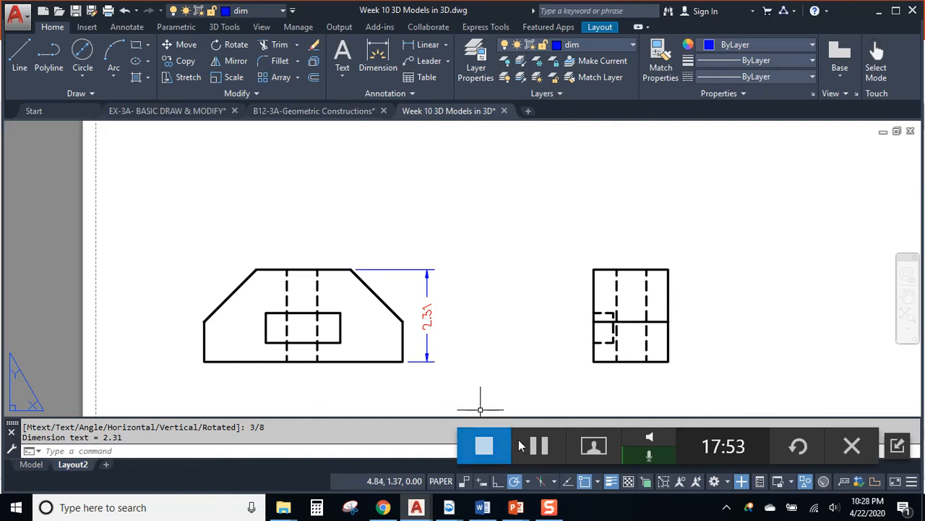
pyautogui.press('Escape')
pyautogui.press('Escape')
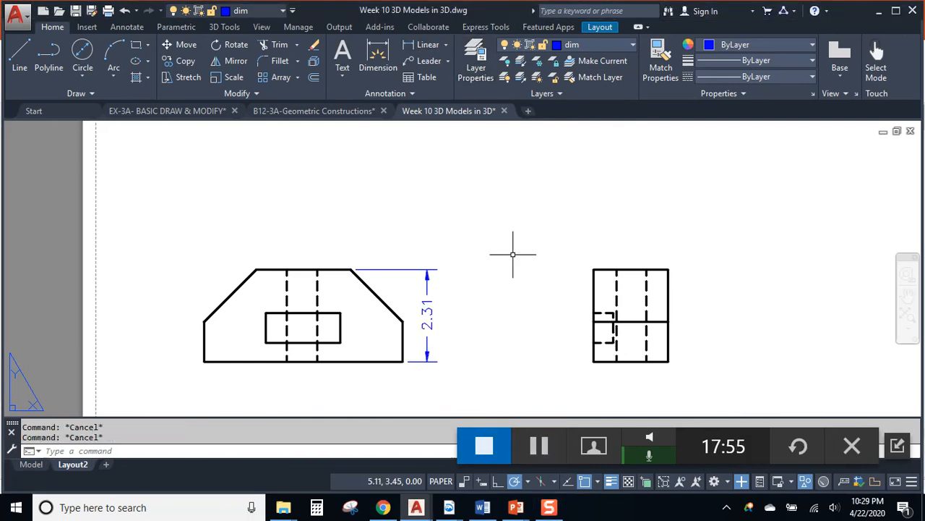
# Add a linear dimension for the overall width of the side view, placed above its top edge
pyautogui.click(423, 44)
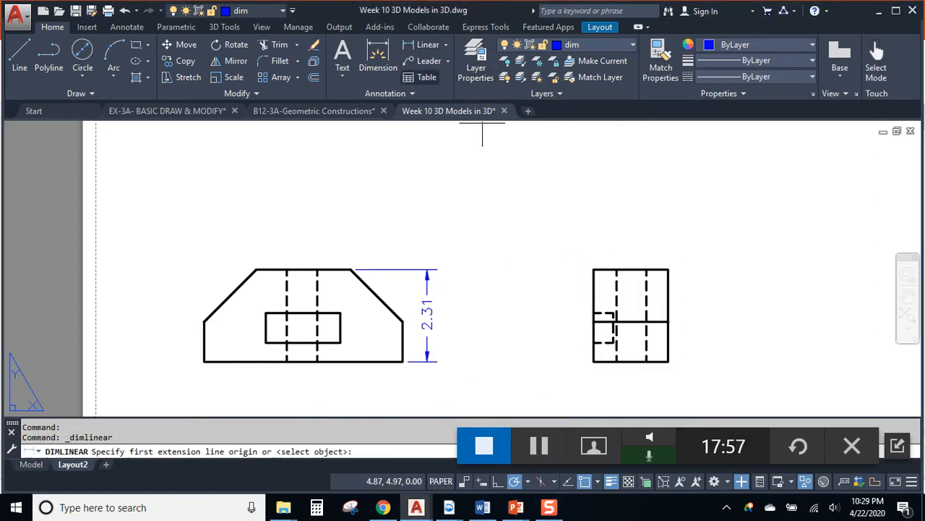
pyautogui.click(594, 269)
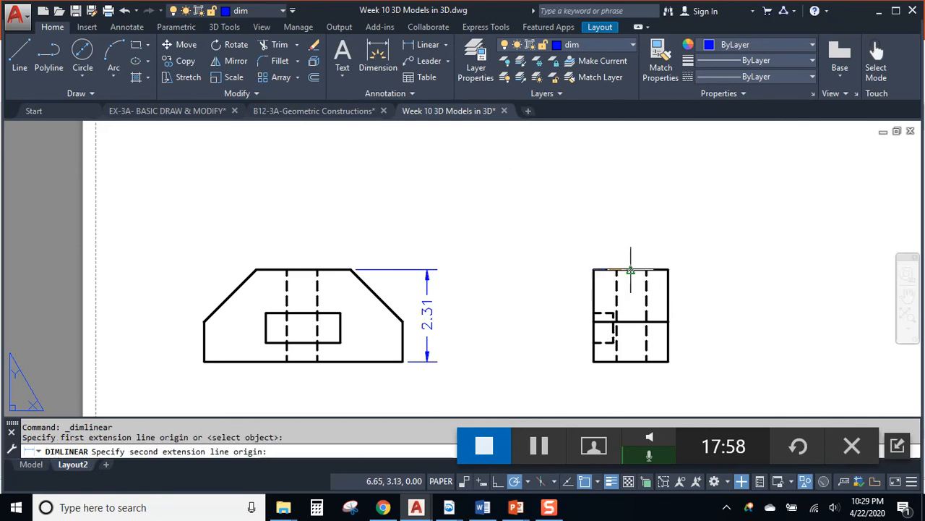
pyautogui.click(669, 269)
pyautogui.click(662, 243)
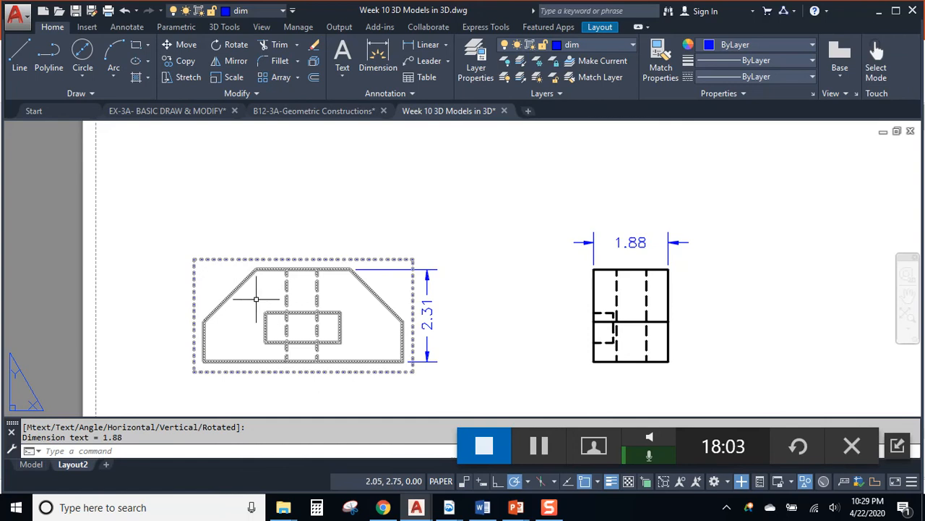
# Dimension the overall length of the front view between its two outer corners, with the dimension line above the view
pyautogui.press('Return')
pyautogui.click(203, 321)
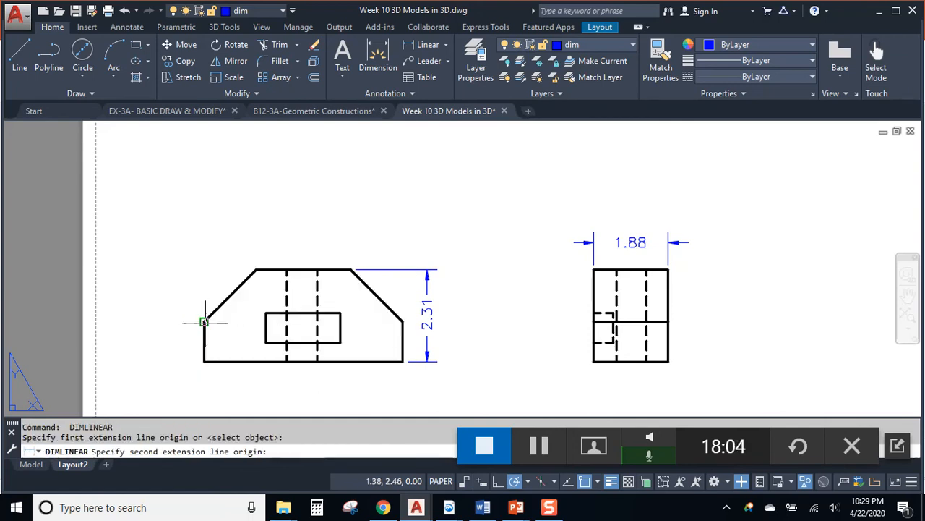
pyautogui.click(402, 320)
pyautogui.click(388, 231)
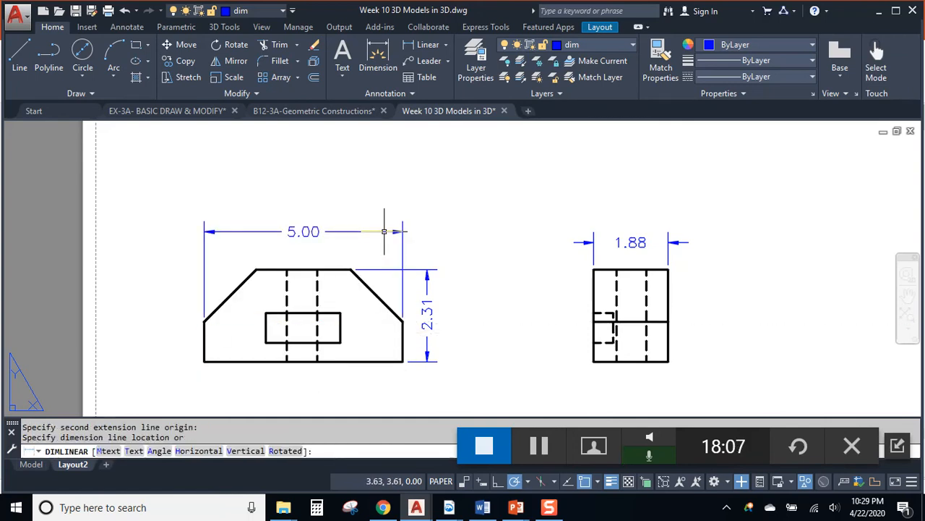
# Add a vertical linear dimension from the rectangular slot's upper right corner to the front view's base, in line with the overall height dimension
pyautogui.moveTo(446, 306)
pyautogui.mouseDown(button='middle')
pyautogui.moveTo(465, 289)
pyautogui.moveTo(466, 313)
pyautogui.mouseUp(button='middle')
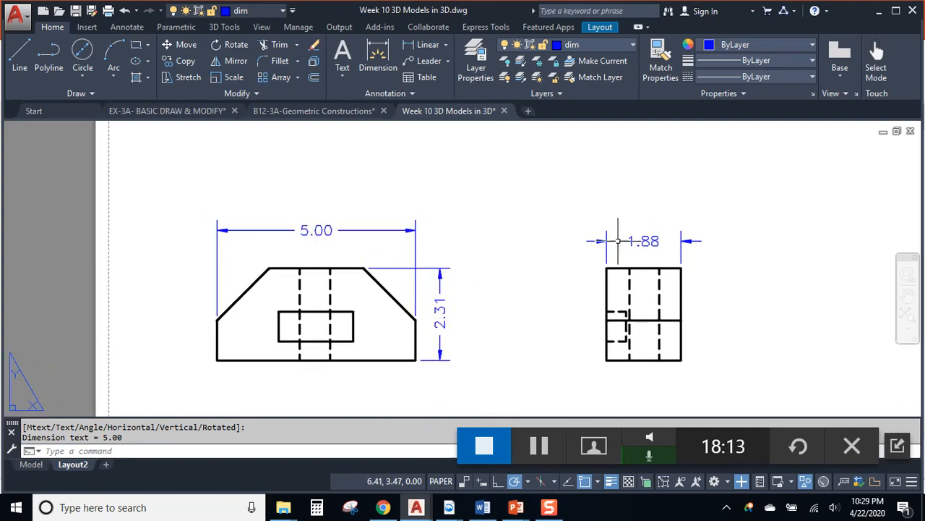
pyautogui.scroll(2, 371, 334)
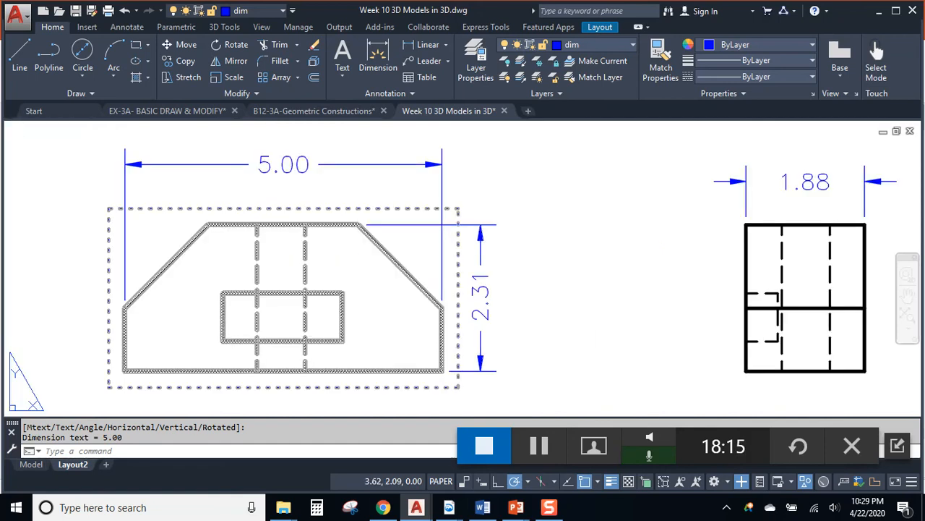
pyautogui.press('Return')
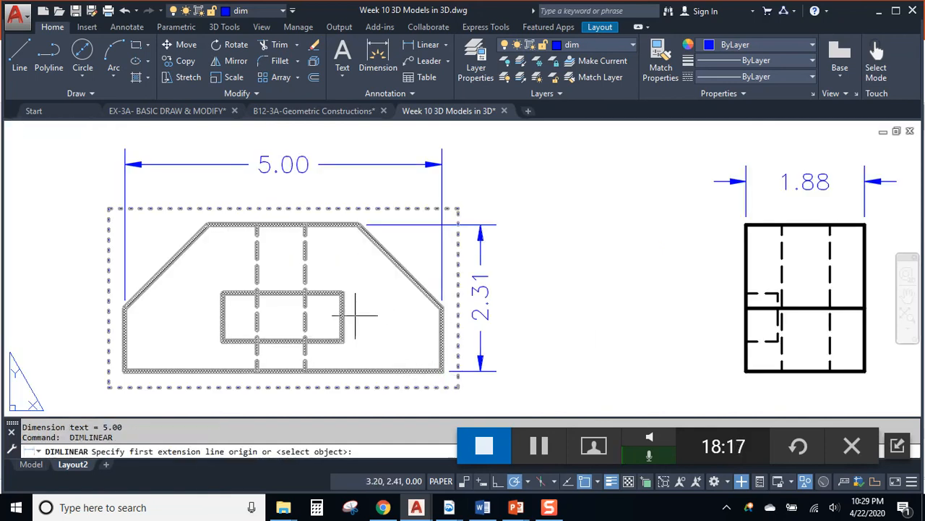
pyautogui.click(342, 293)
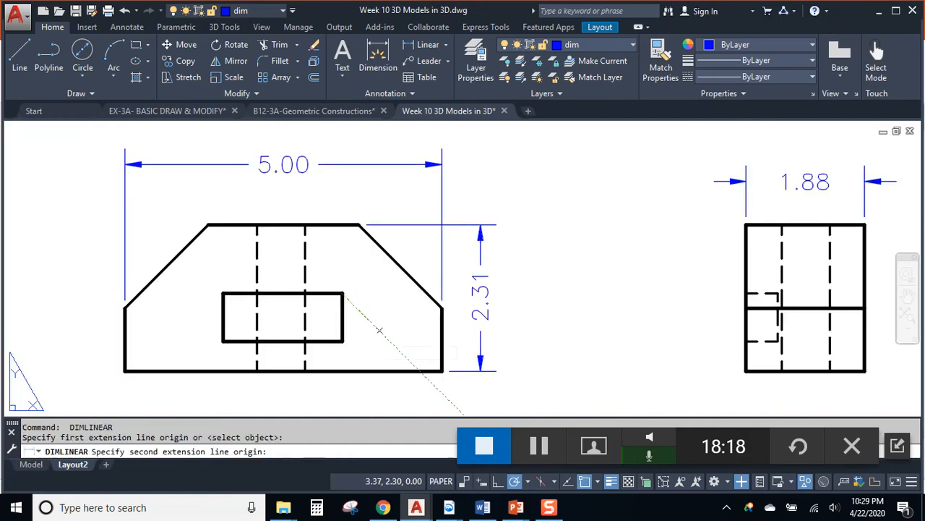
pyautogui.click(441, 371)
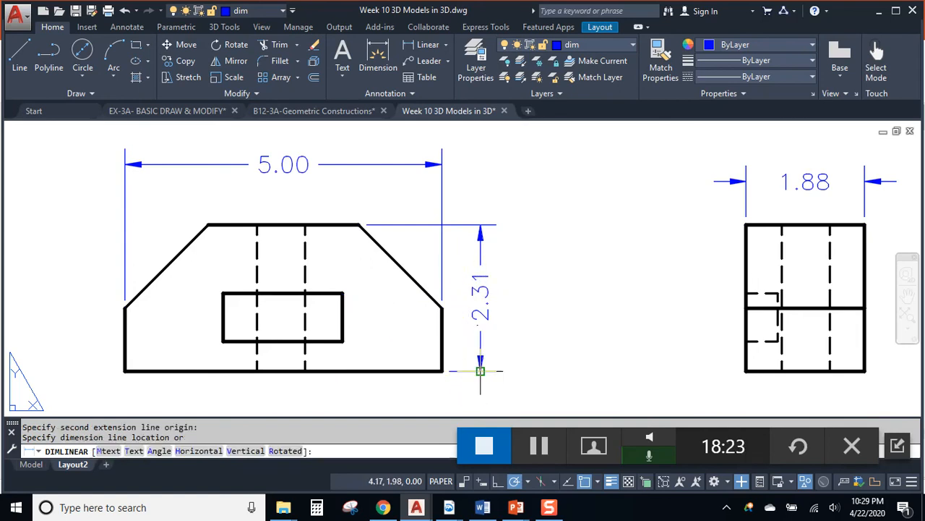
pyautogui.click(481, 318)
# Move the overall height dimension line farther out from the front view, clear of the slot dimension
pyautogui.click(479, 235)
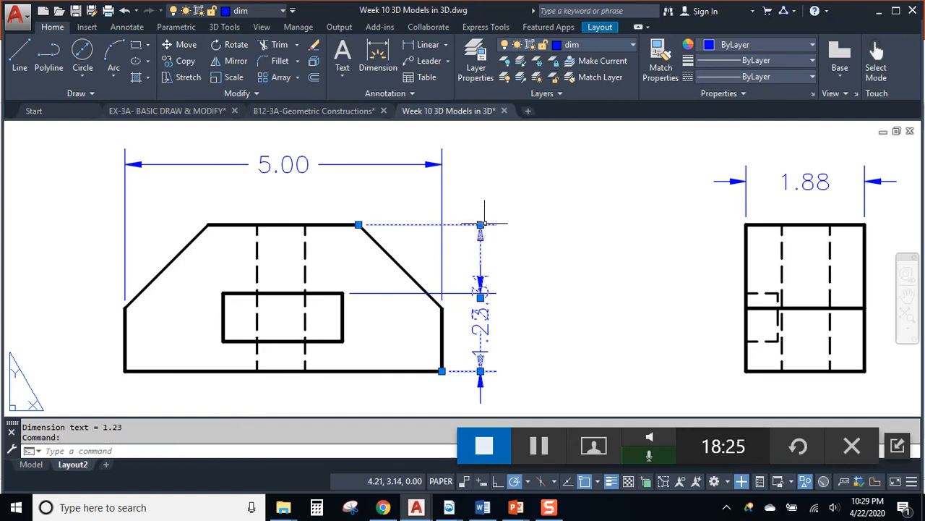
pyautogui.click(481, 225)
pyautogui.click(537, 229)
pyautogui.press('Escape')
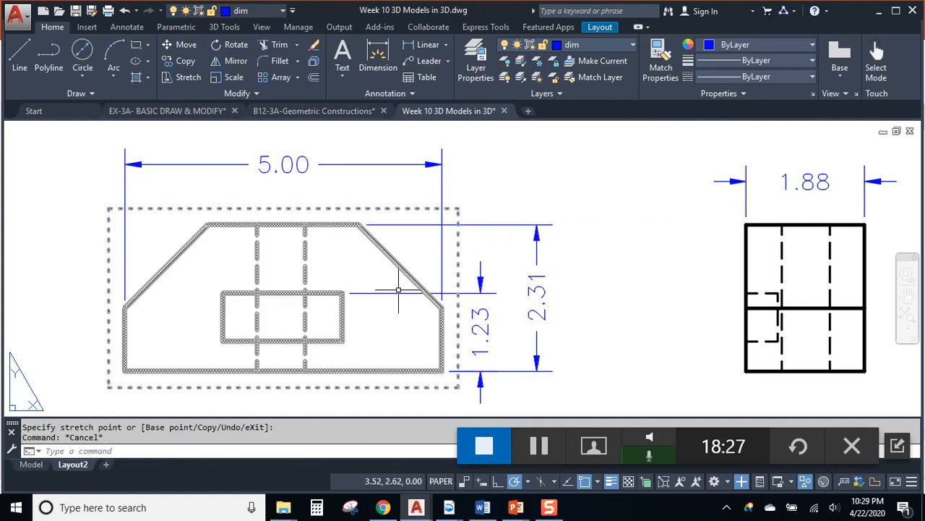
# Stretch the slot dimension's upper origin down to the slot's lower right corner and deselect the dimension
pyautogui.click(397, 292)
pyautogui.click(342, 293)
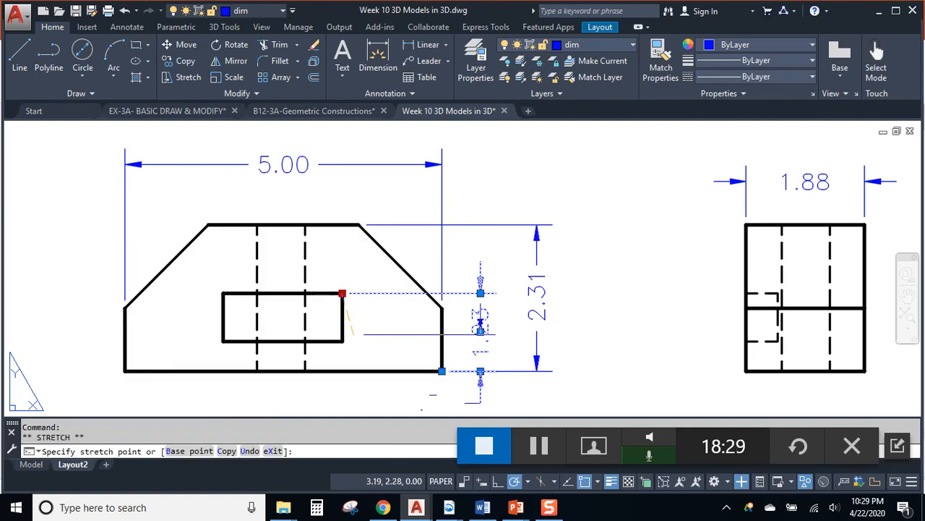
pyautogui.click(342, 340)
pyautogui.press('Escape')
pyautogui.moveTo(437, 394); pyautogui.dragTo(446, 329, button='middle')
pyautogui.moveTo(500, 301); pyautogui.dragTo(500, 299, button='middle')
pyautogui.moveTo(559, 287); pyautogui.dragTo(548, 321, button='middle')
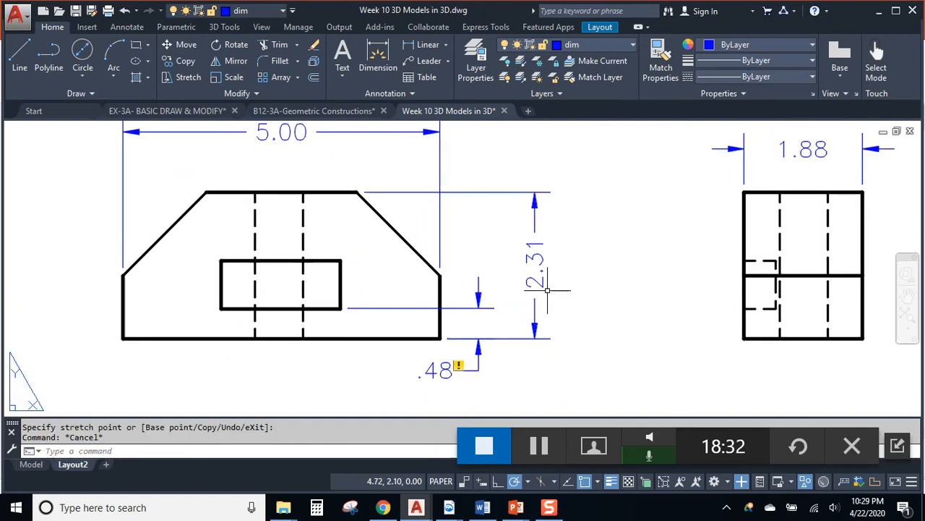
# Stretch the slot dimension's origin back up to the slot's upper right corner and deselect the dimension
pyautogui.click(473, 307)
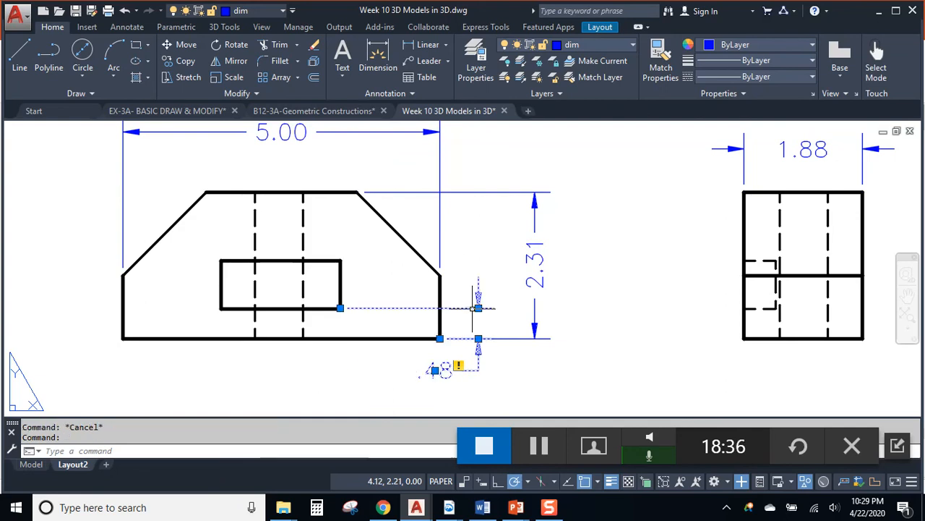
pyautogui.click(340, 308)
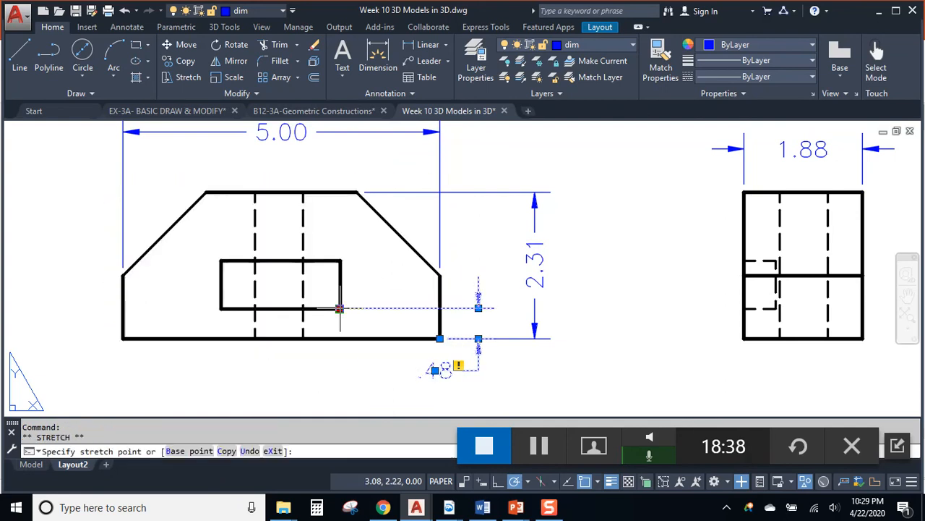
pyautogui.click(340, 261)
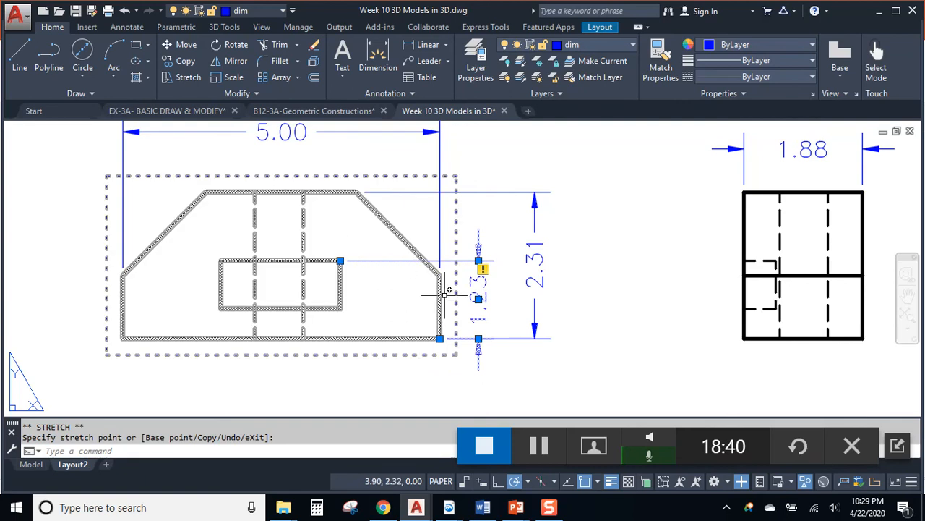
pyautogui.press('Escape')
# Undo the last two origin changes to the slot dimension
pyautogui.hotkey('ctrl', 'z')
pyautogui.moveTo(499, 256); pyautogui.dragTo(501, 289, button='middle')
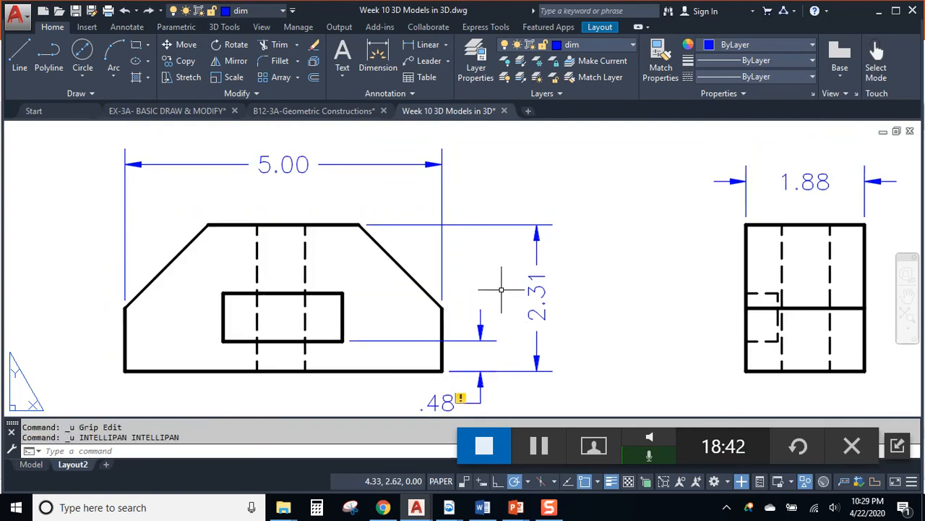
pyautogui.hotkey('ctrl', 'z')
# Reattach the slot dimension's upper origin to the slot's lower right corner, then deselect and reselect the dimension
pyautogui.moveTo(573, 303); pyautogui.dragTo(568, 230, button='middle')
pyautogui.click(469, 224)
pyautogui.click(338, 217)
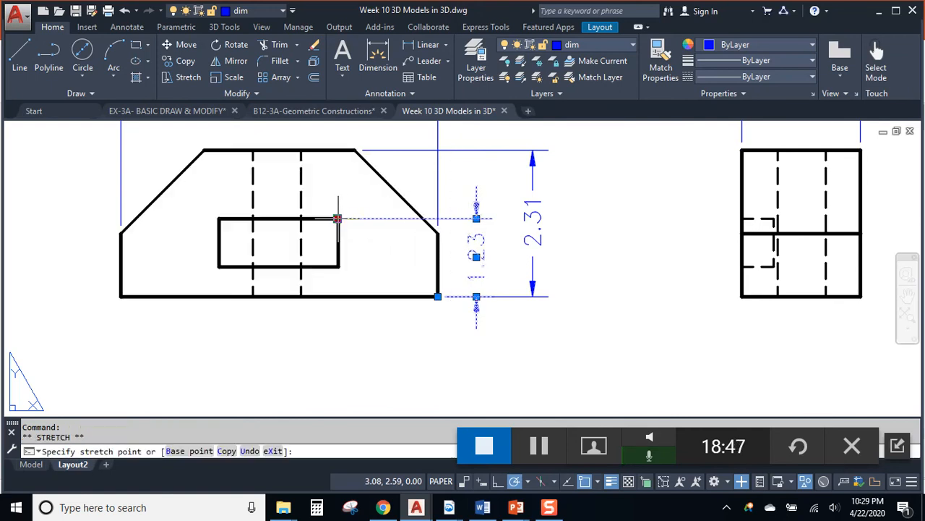
pyautogui.click(337, 266)
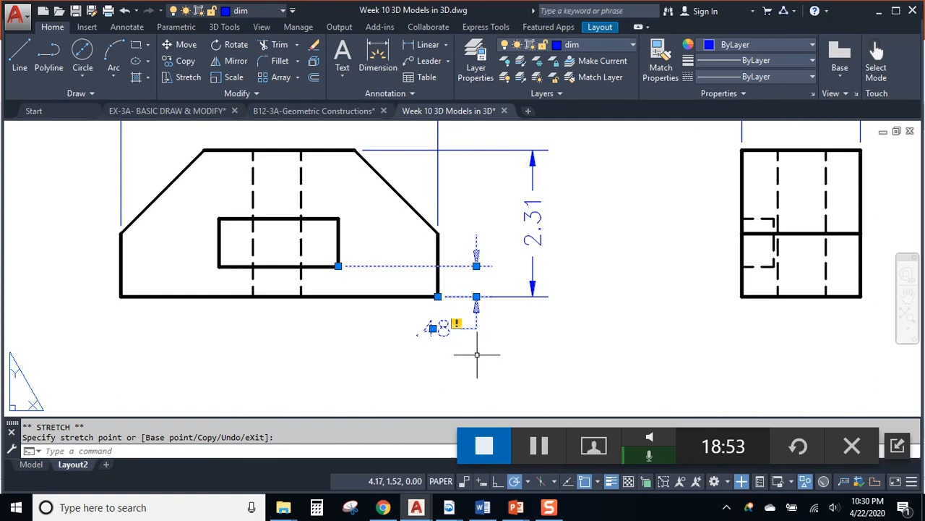
pyautogui.press('Escape')
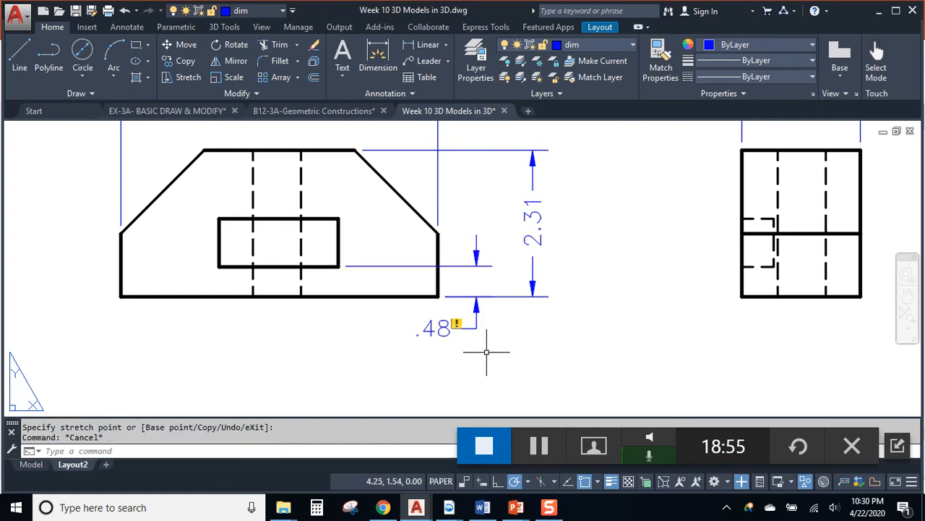
pyautogui.click(476, 265)
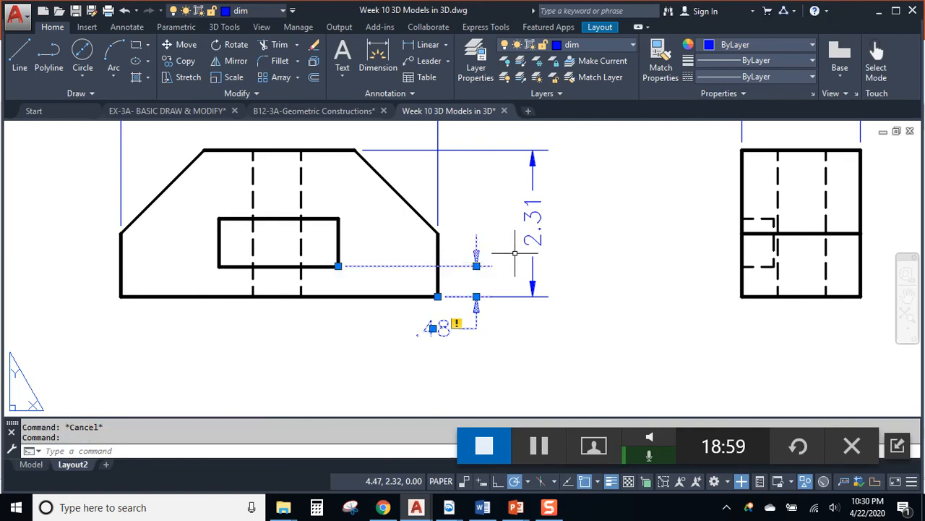
# Erase the selected slot dimension and add a new vertical dimension from the slot's lower right corner to the front view's lower right corner
pyautogui.press('Delete')
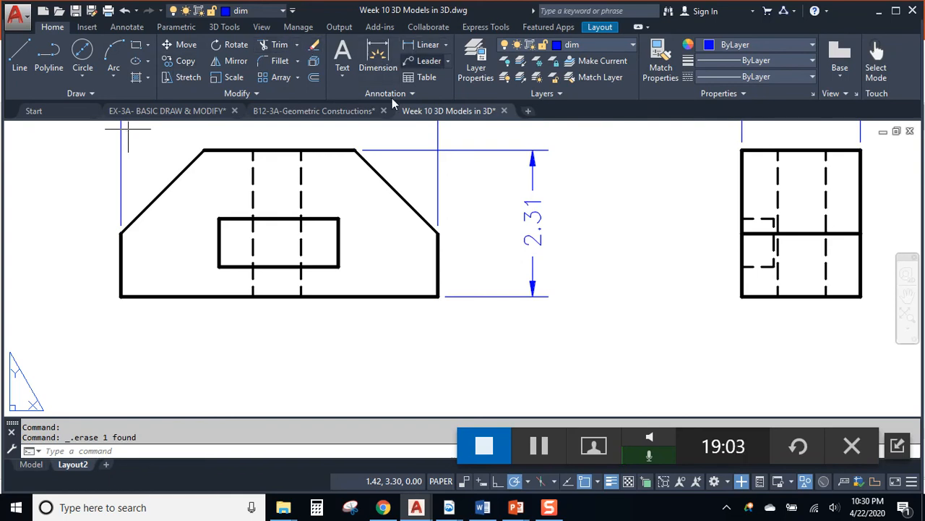
pyautogui.click(427, 45)
pyautogui.click(337, 265)
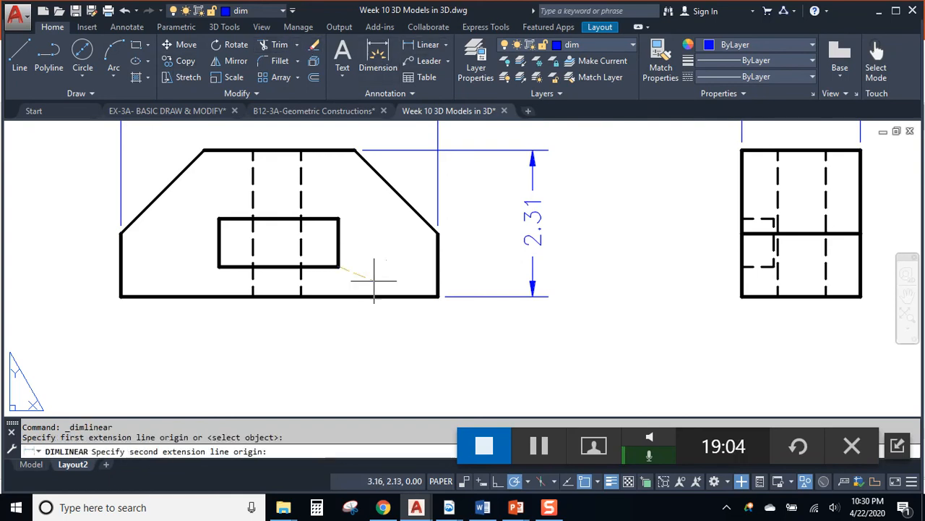
pyautogui.click(437, 296)
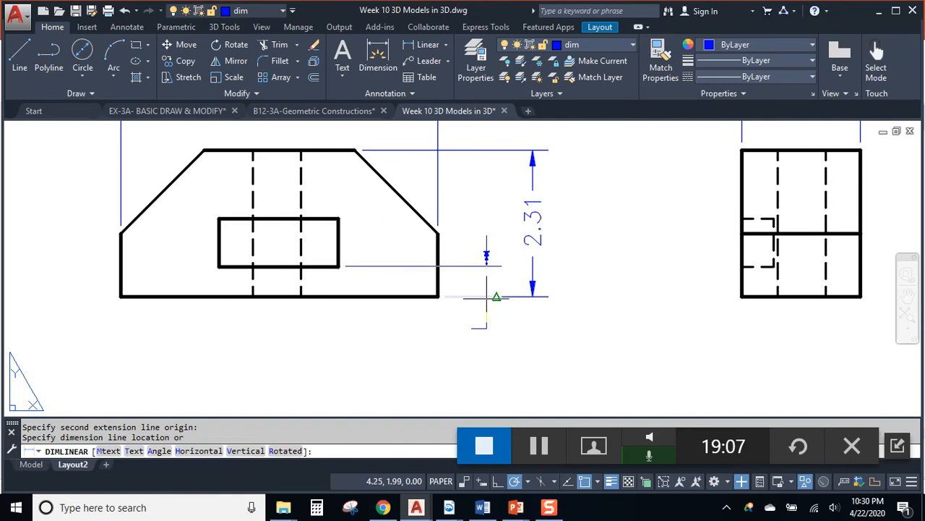
pyautogui.click(497, 297)
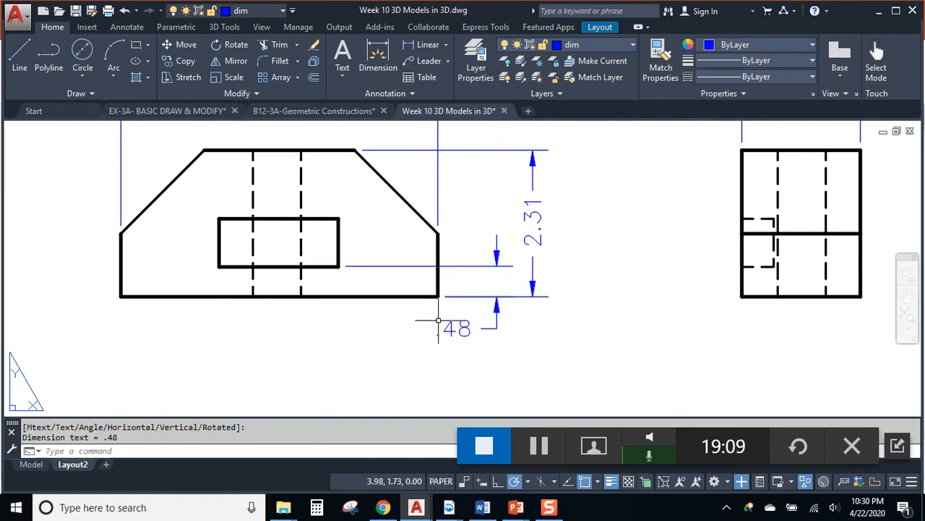
# Dimension the slot's height in the front view, placing the vertical linear dimension outside the view's left edge
pyautogui.scroll(-2, 390, 242)
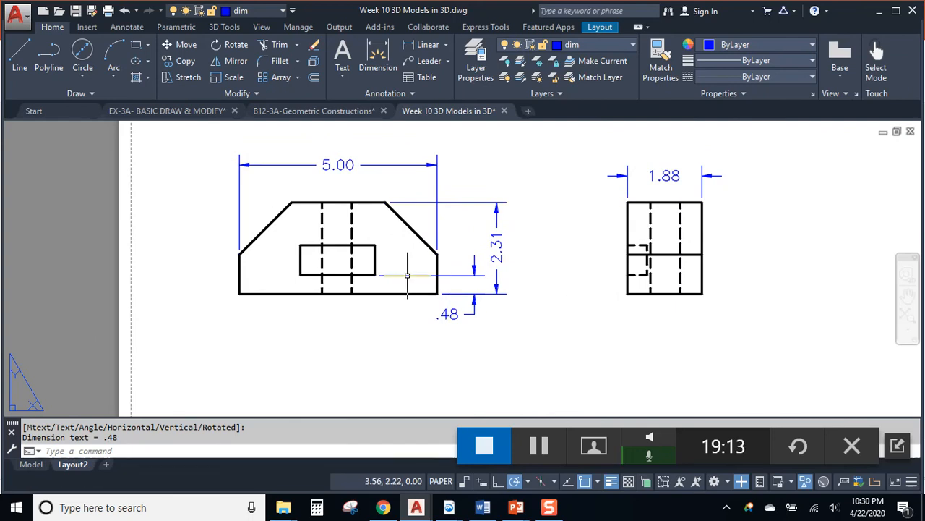
pyautogui.press('Return')
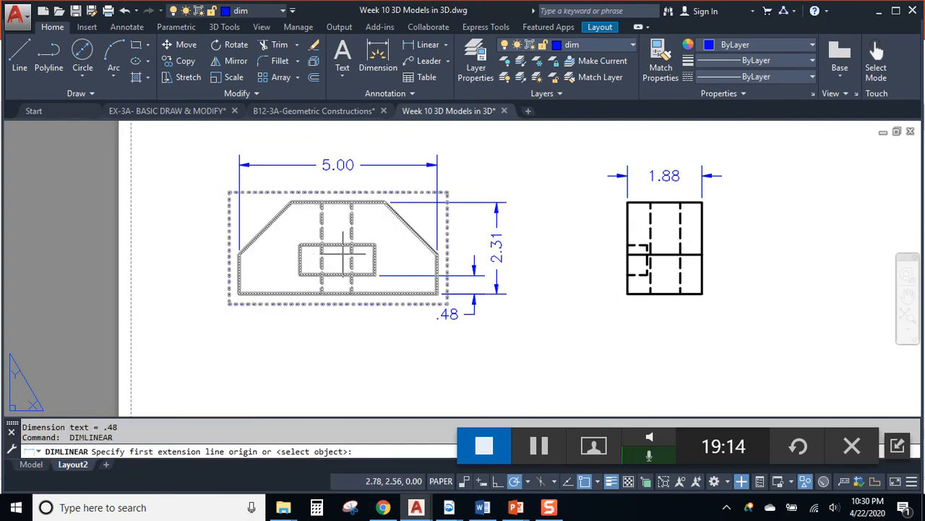
pyautogui.click(300, 276)
pyautogui.click(300, 245)
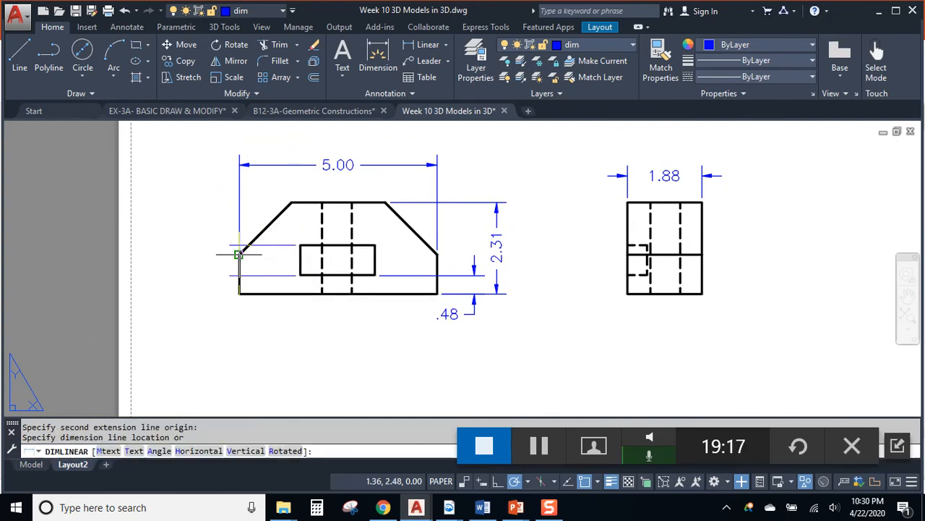
pyautogui.click(199, 255)
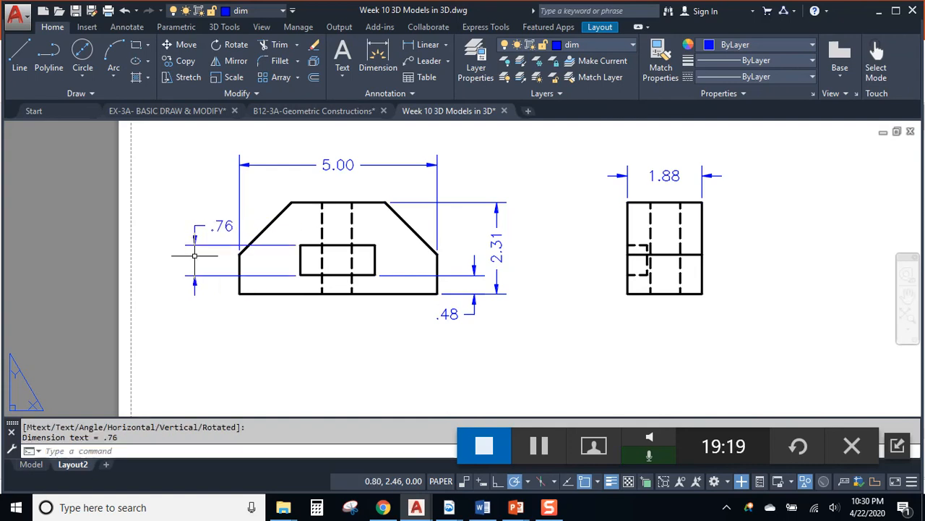
# Dimension the depth of the slot's hidden outline in the top view, placing the linear dimension beyond the view's right edge
pyautogui.scroll(-3, 364, 260)
pyautogui.scroll(5, 366, 210)
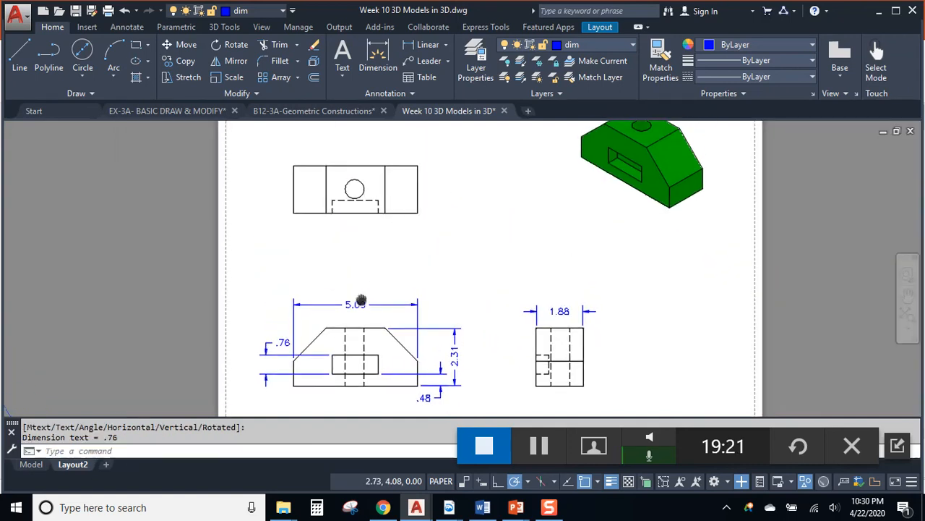
pyautogui.press('space')
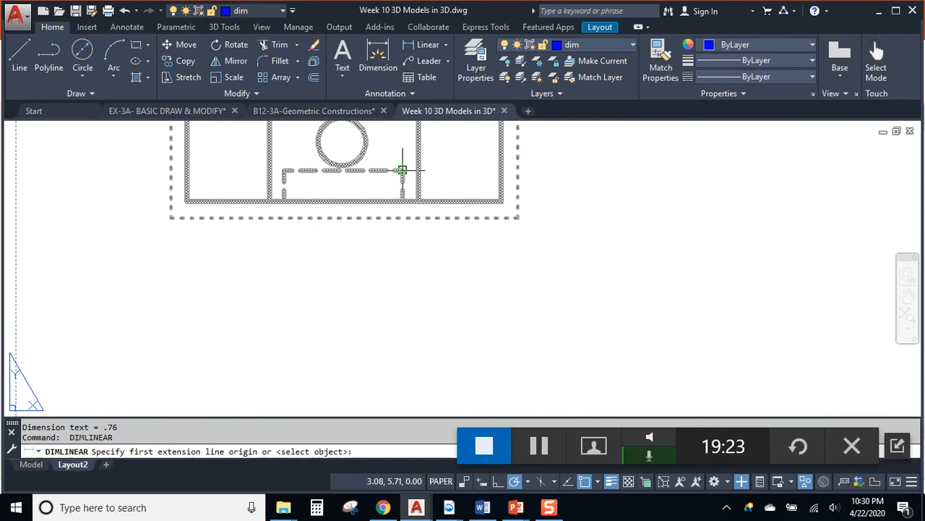
pyautogui.click(402, 199)
pyautogui.click(403, 172)
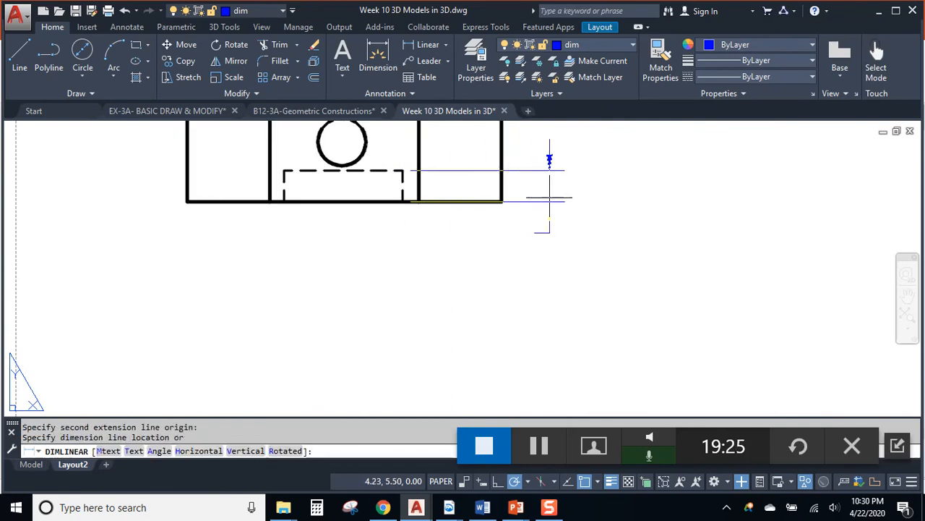
pyautogui.click(570, 176)
# Add a diameter dimension to the hole in the top view, with its text above the view
pyautogui.moveTo(427, 179); pyautogui.dragTo(423, 217, button='middle')
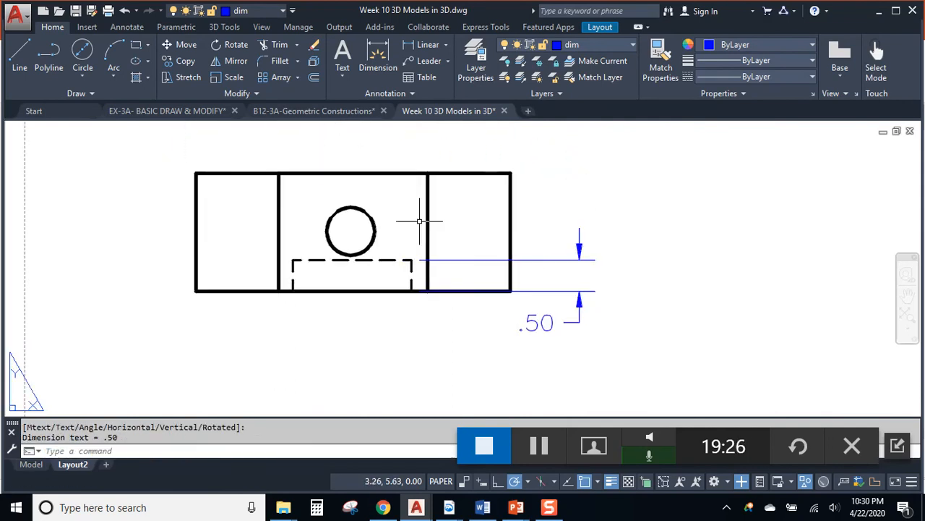
pyautogui.click(441, 48)
pyautogui.click(446, 46)
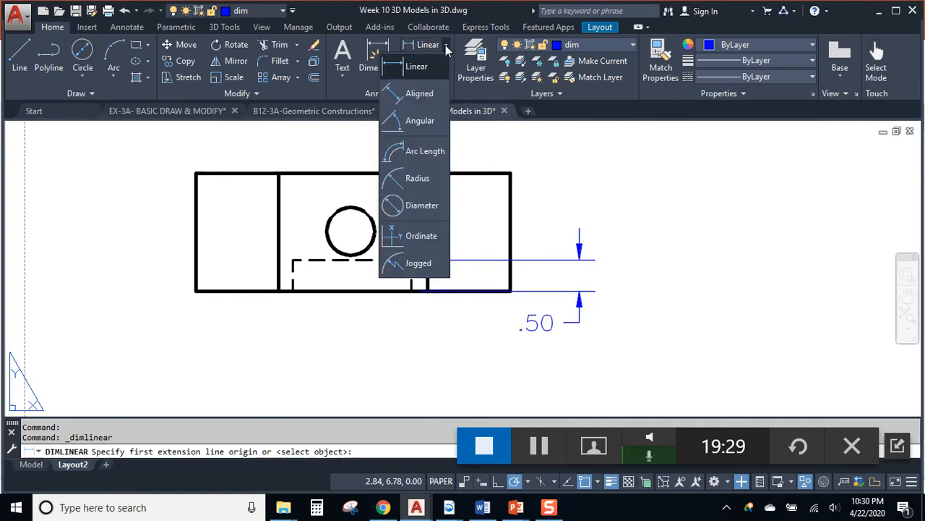
pyautogui.click(415, 205)
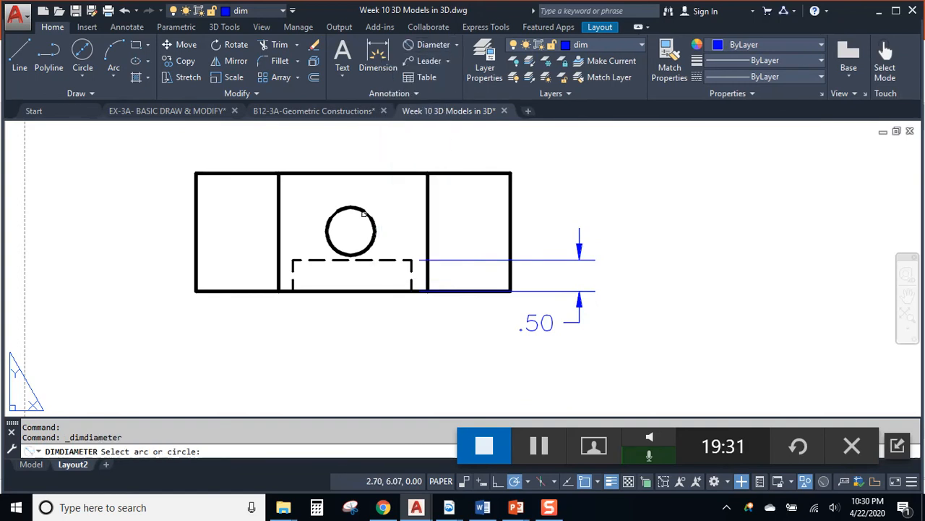
pyautogui.click(360, 209)
pyautogui.moveTo(404, 156); pyautogui.dragTo(396, 194, button='middle')
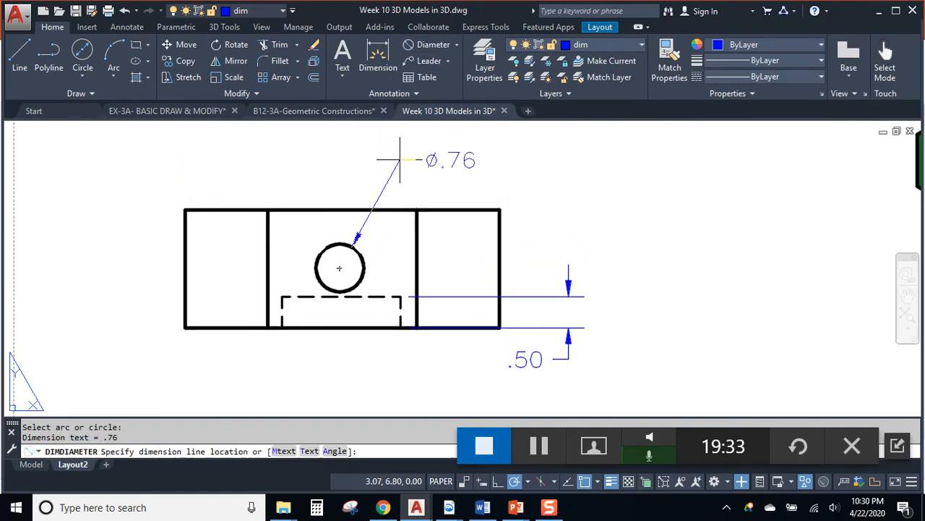
pyautogui.scroll(-3, 544, 227)
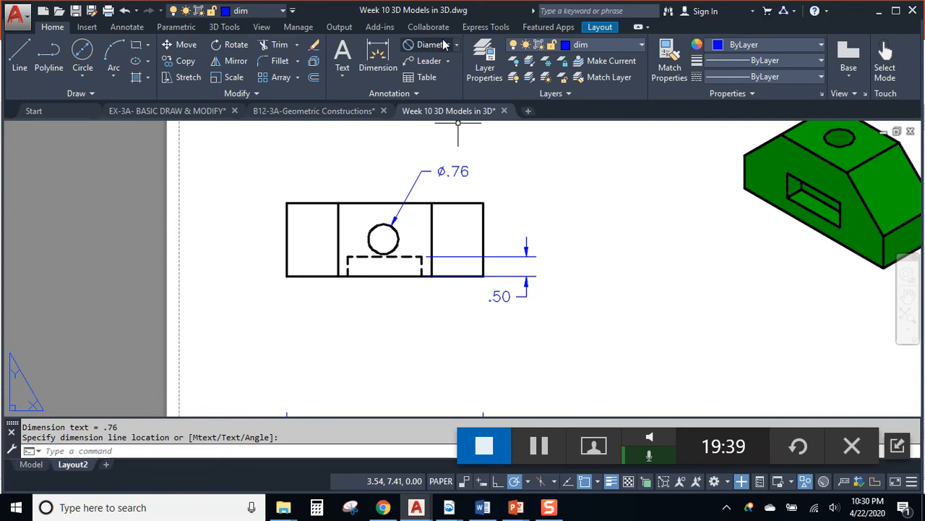
# Review the dimensioned views on the layout, check the 3D solid in model space, and return to Layout2
pyautogui.scroll(-4, 543, 272)
pyautogui.moveTo(542, 279); pyautogui.dragTo(434, 264, button='middle')
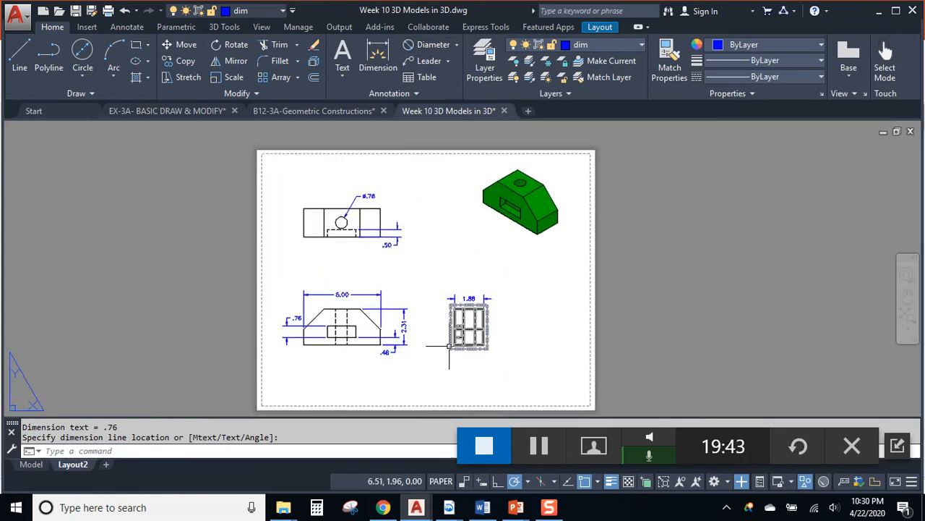
pyautogui.scroll(2, 388, 341)
pyautogui.moveTo(462, 264); pyautogui.dragTo(532, 305, button='middle')
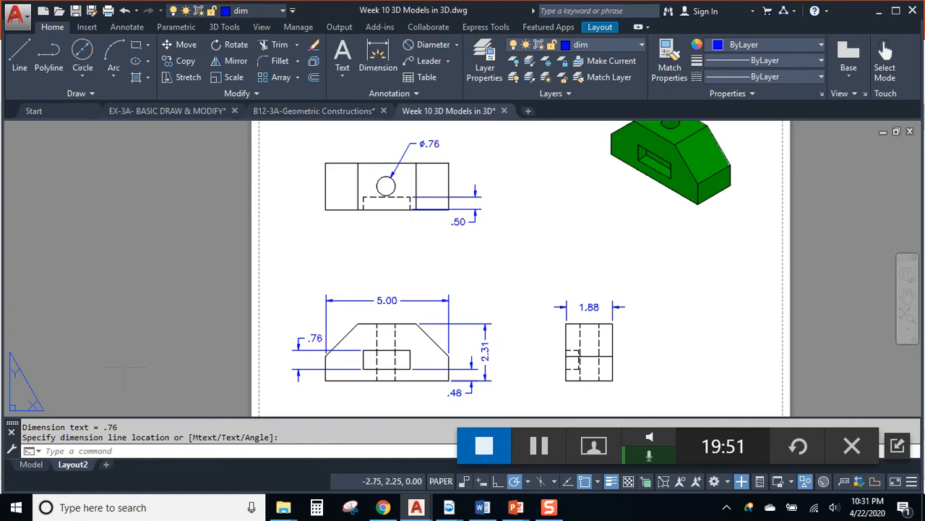
pyautogui.click(31, 464)
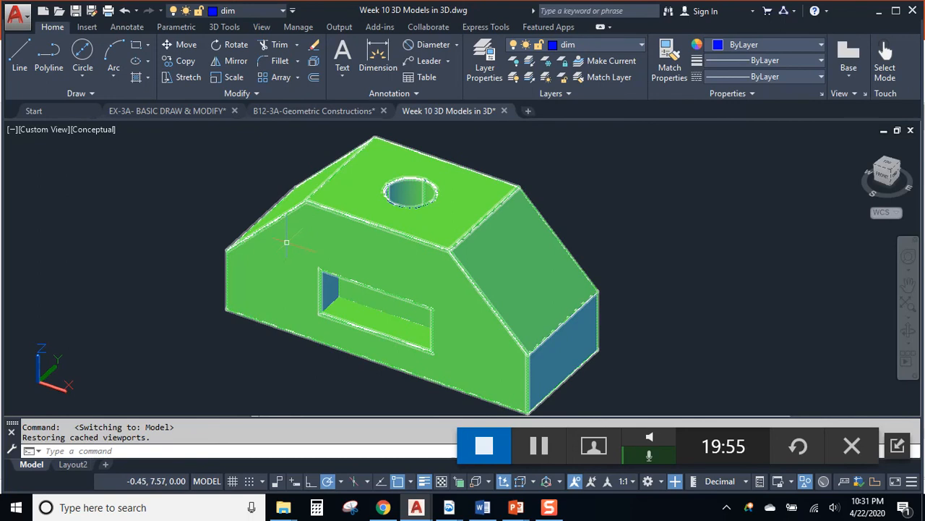
pyautogui.click(72, 464)
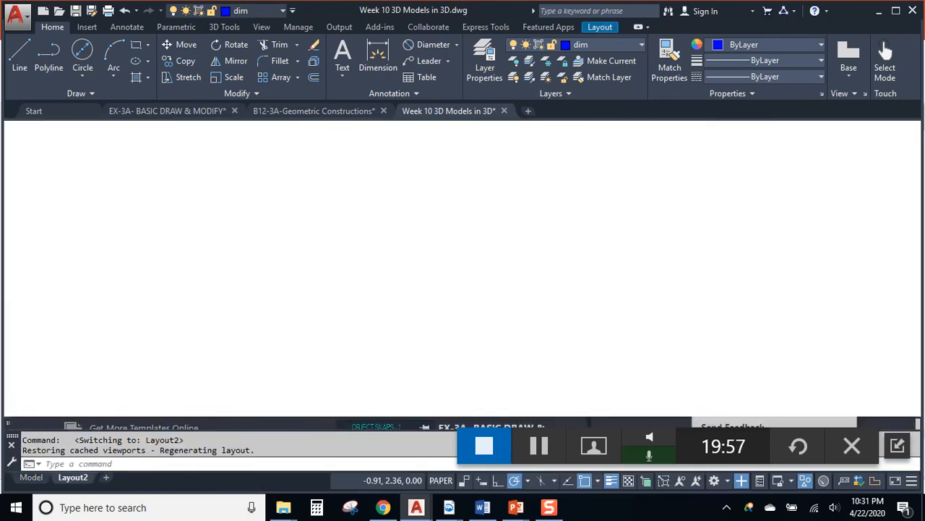
# Start a selection window at the upper left of the top view, extending it across the view
pyautogui.moveTo(517, 211); pyautogui.dragTo(376, 213, button='middle')
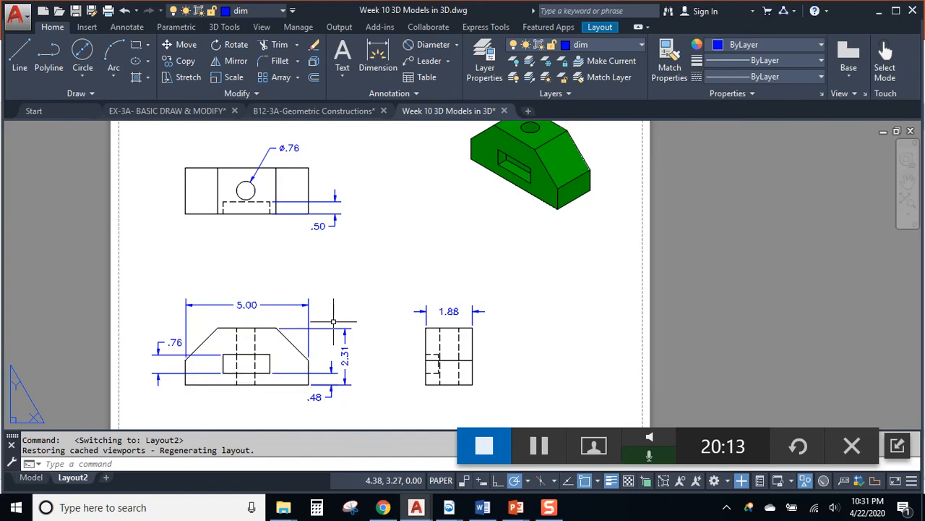
pyautogui.click(142, 138)
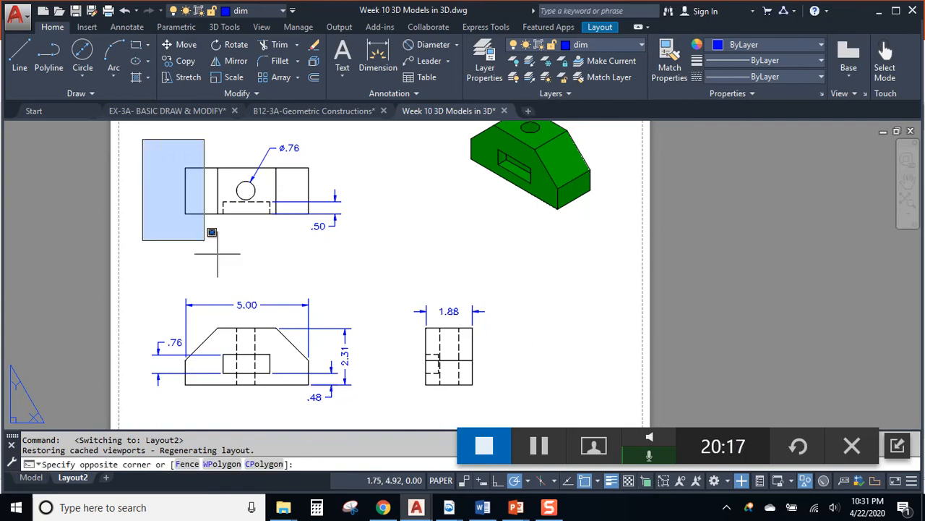